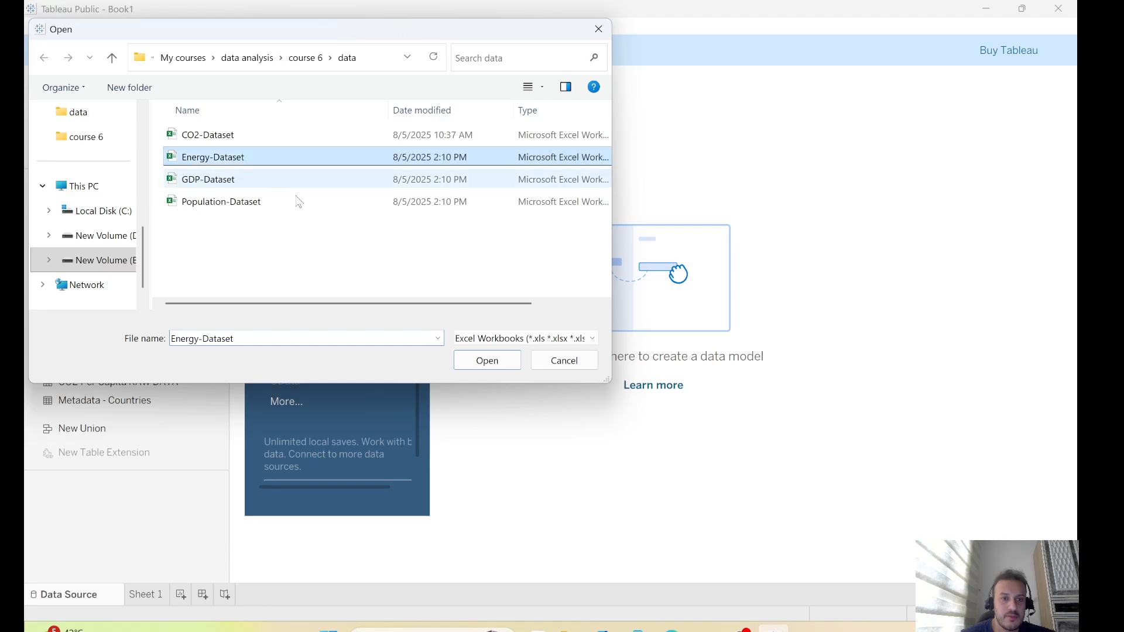
Add the Energy-Dataset, GDP-Dataset and Population-Dataset Excel workbooks as new connections
left_click(487, 360)
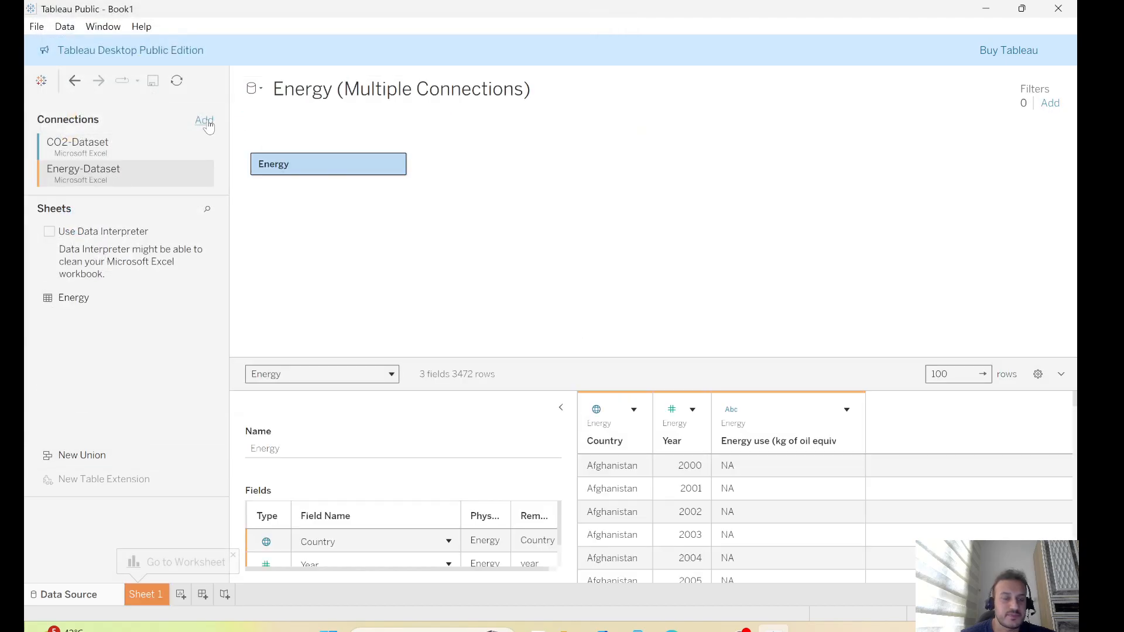
left_click(205, 120)
left_click(317, 202)
left_click(231, 178)
left_click(484, 359)
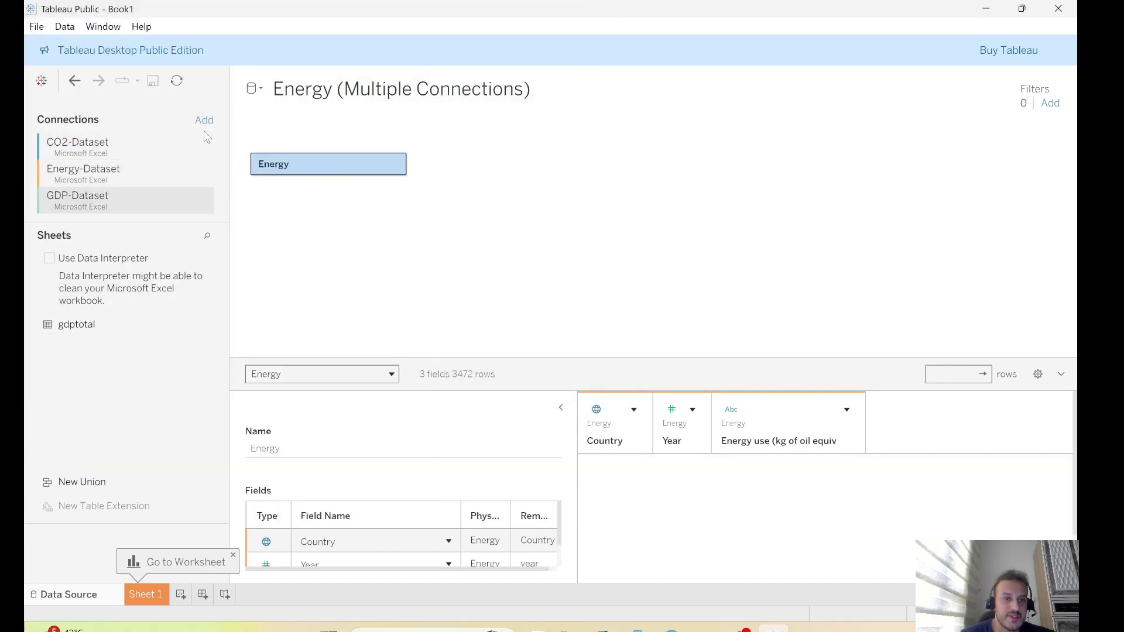
left_click(206, 121)
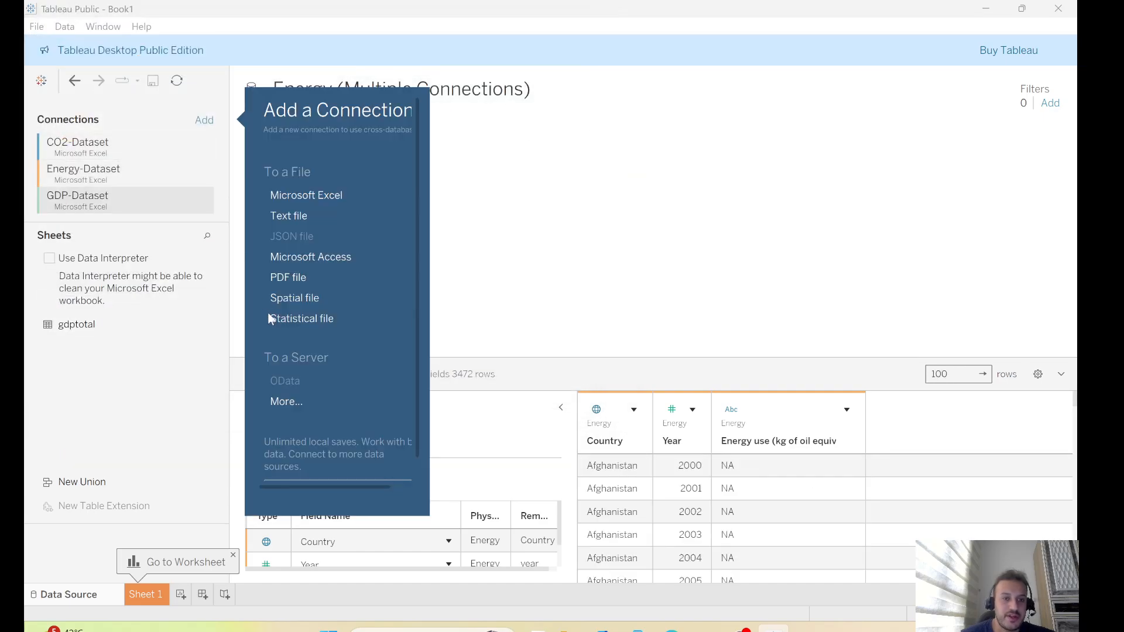
left_click(302, 192)
left_click(243, 203)
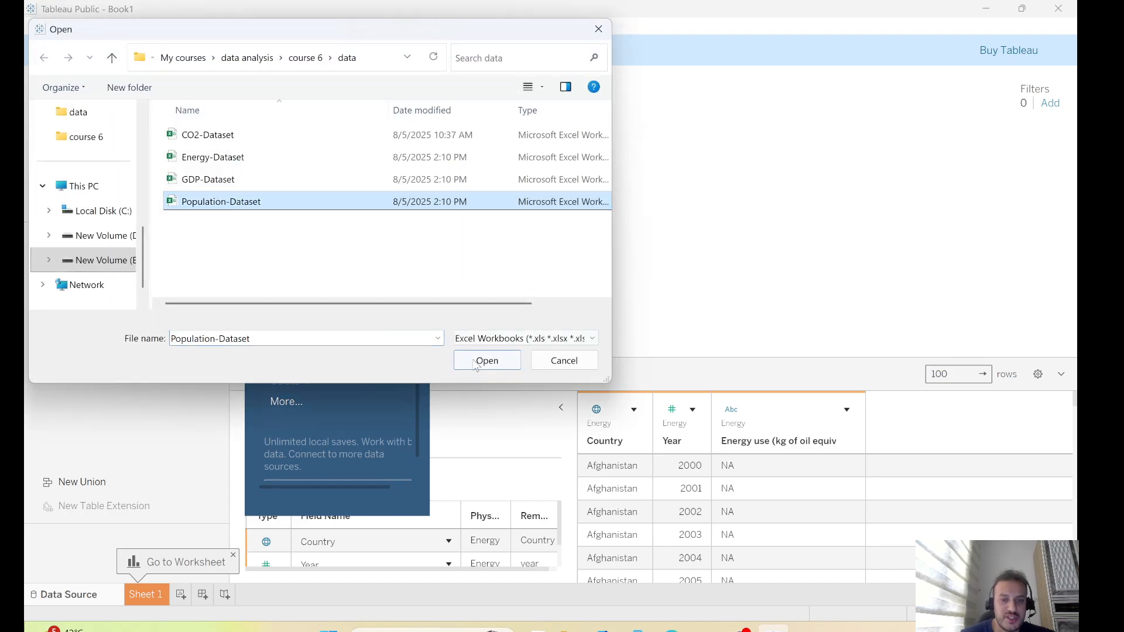
left_click(476, 361)
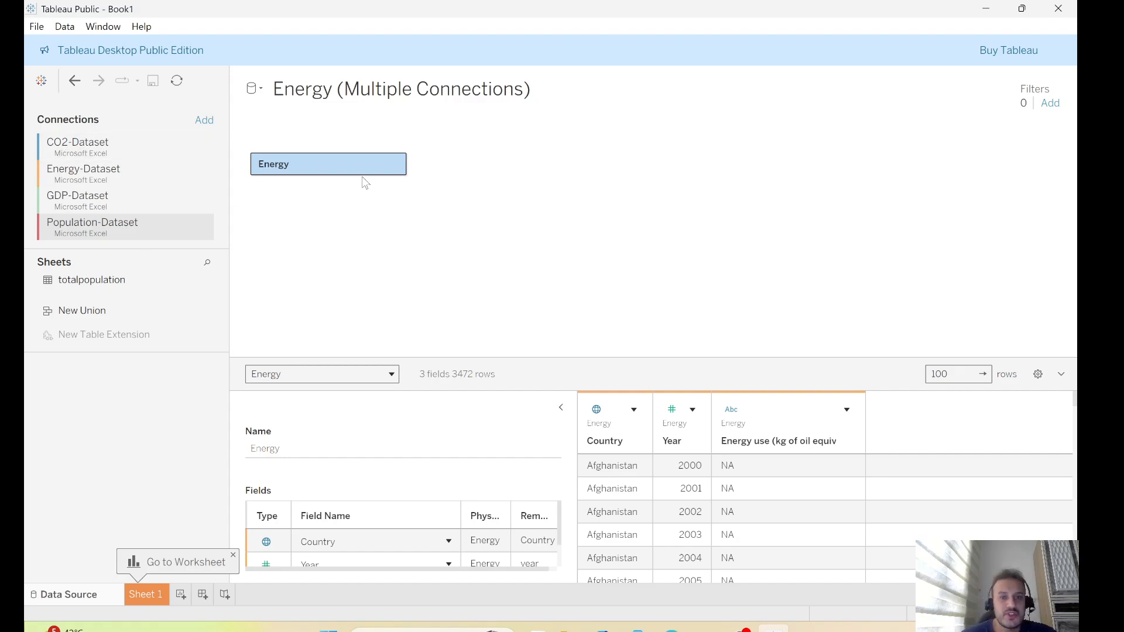
Replace the Energy table on the canvas with the CO2 Data Cleaned sheet from CO2-Dataset
left_click(395, 164)
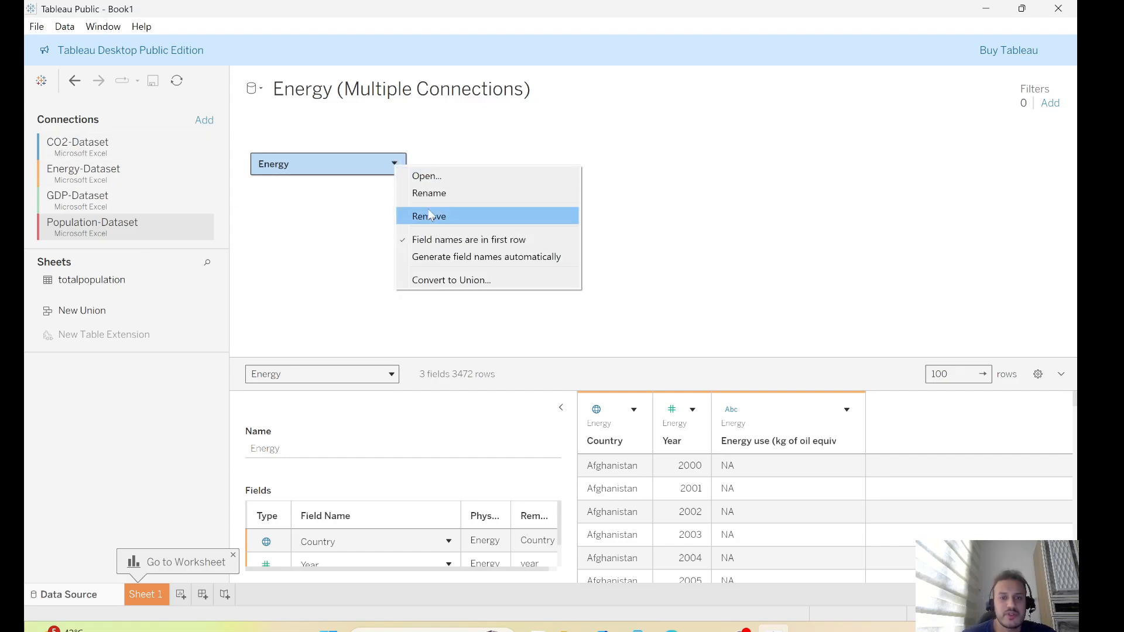
left_click(429, 216)
double_click(82, 142)
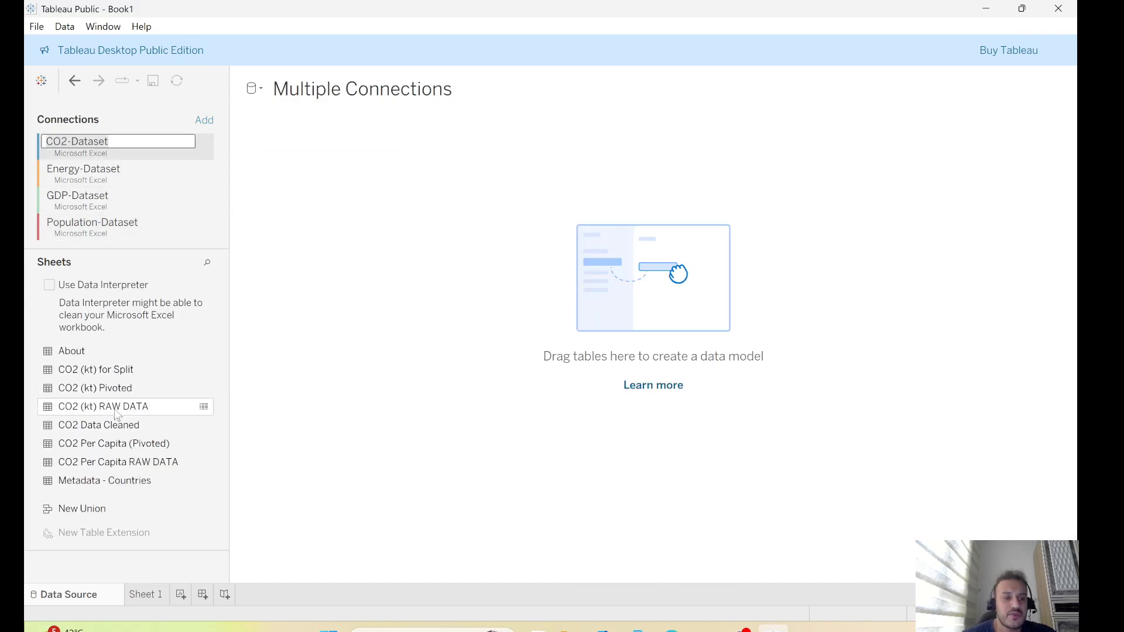
left_click_drag(99, 425, 410, 264)
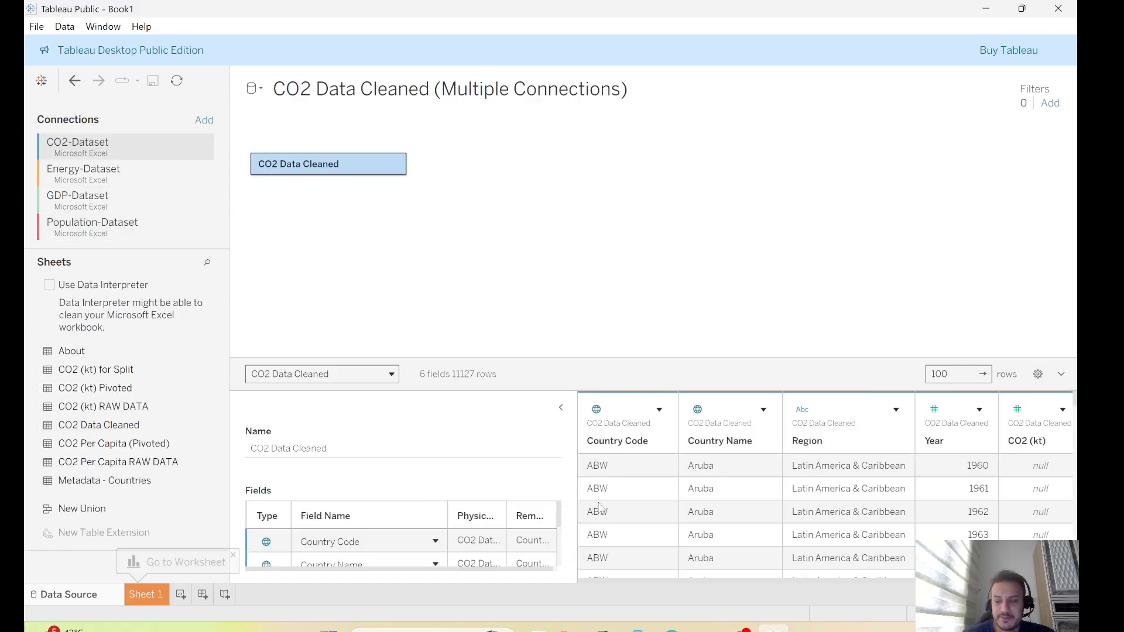
Add the Energy sheet to the model beside CO2 Data Cleaned and review both tables' country and year columns
left_click(103, 176)
left_click_drag(86, 356, 472, 175)
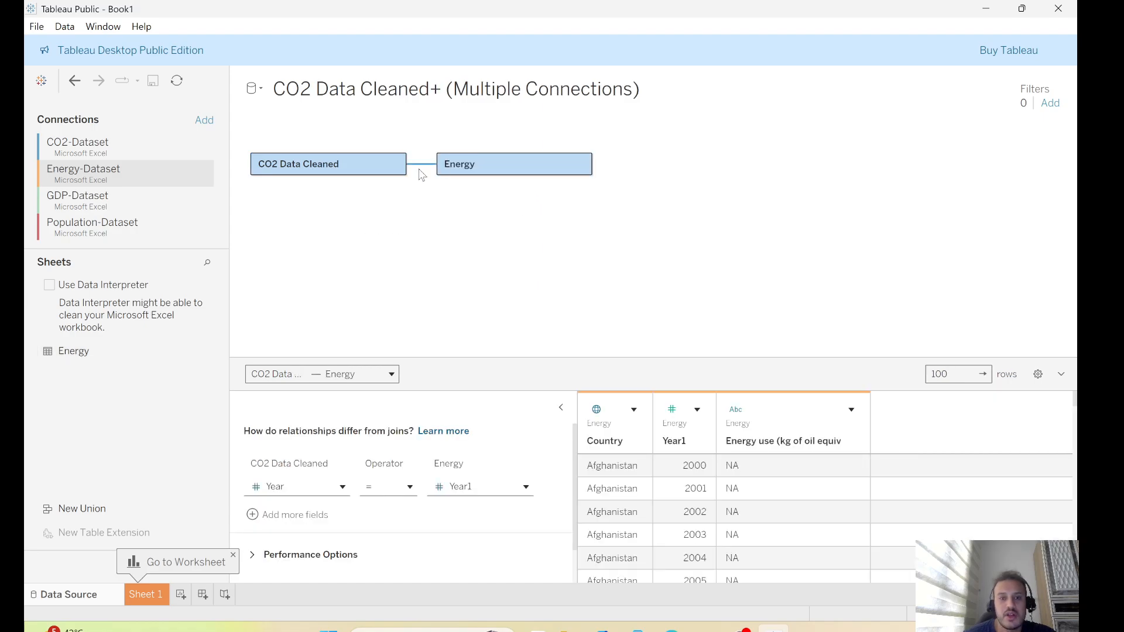
left_click(358, 166)
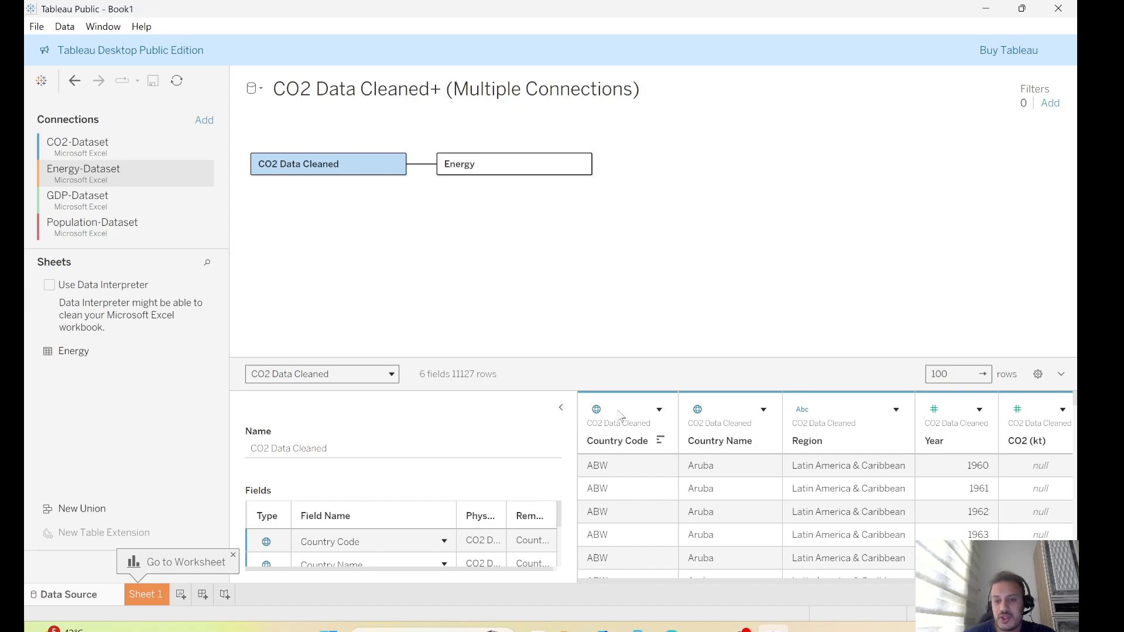
left_click(714, 420)
left_click(945, 414)
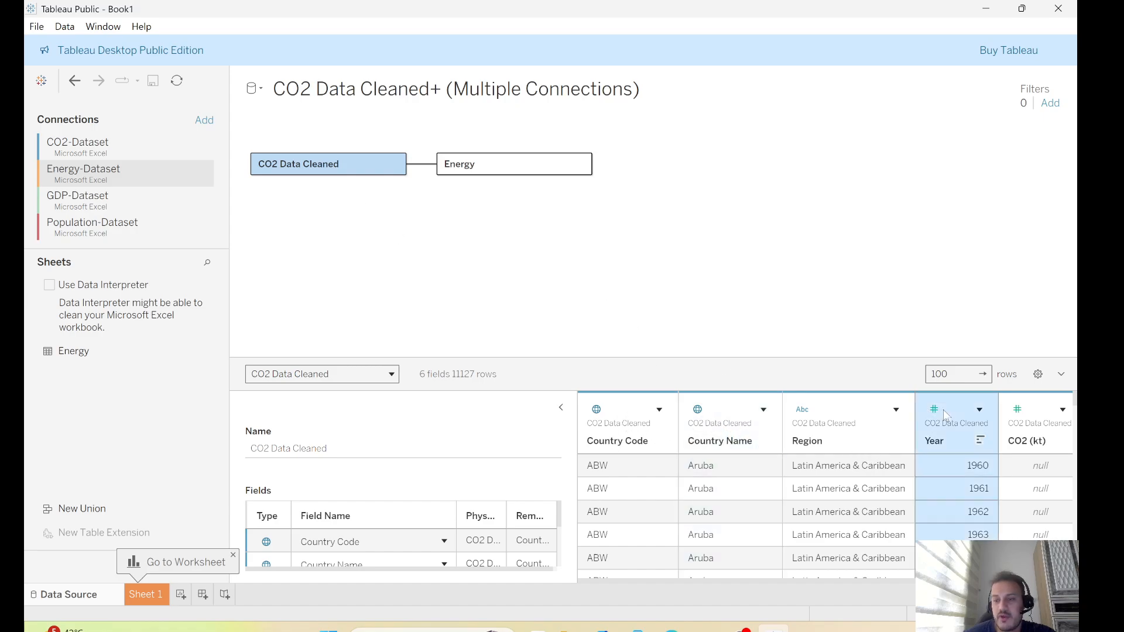
left_click(530, 169)
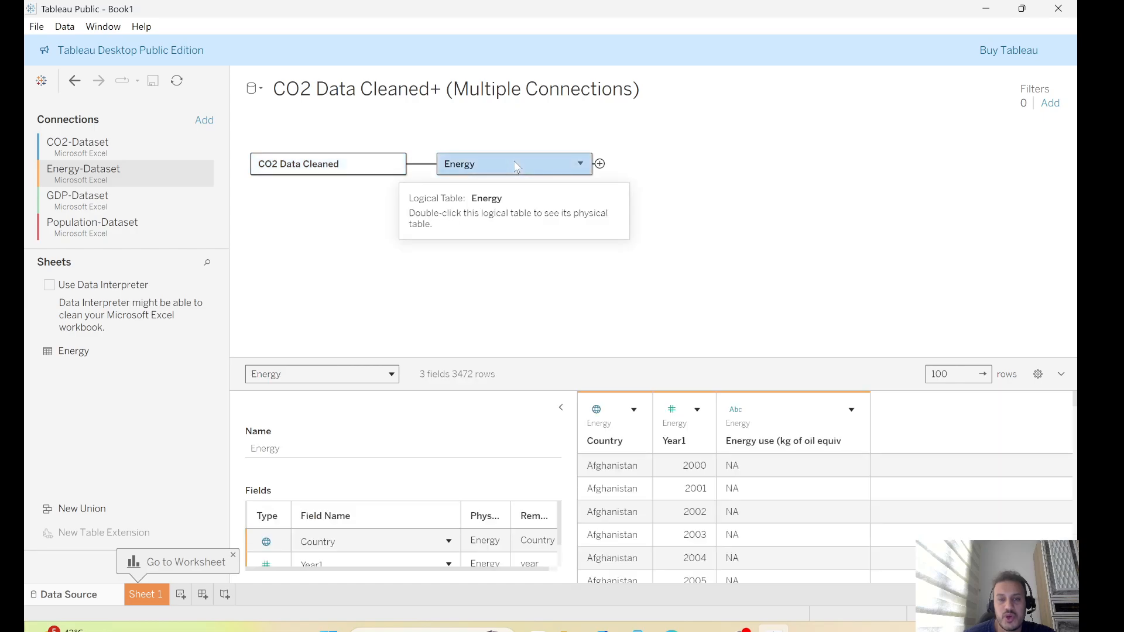
left_click(624, 423)
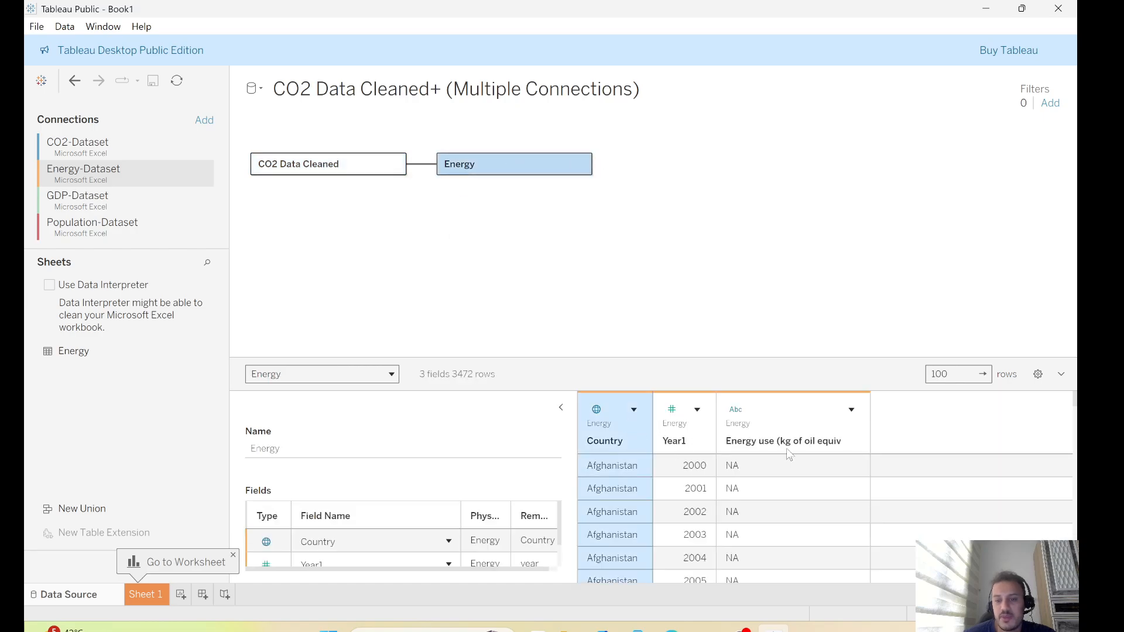
left_click(684, 417)
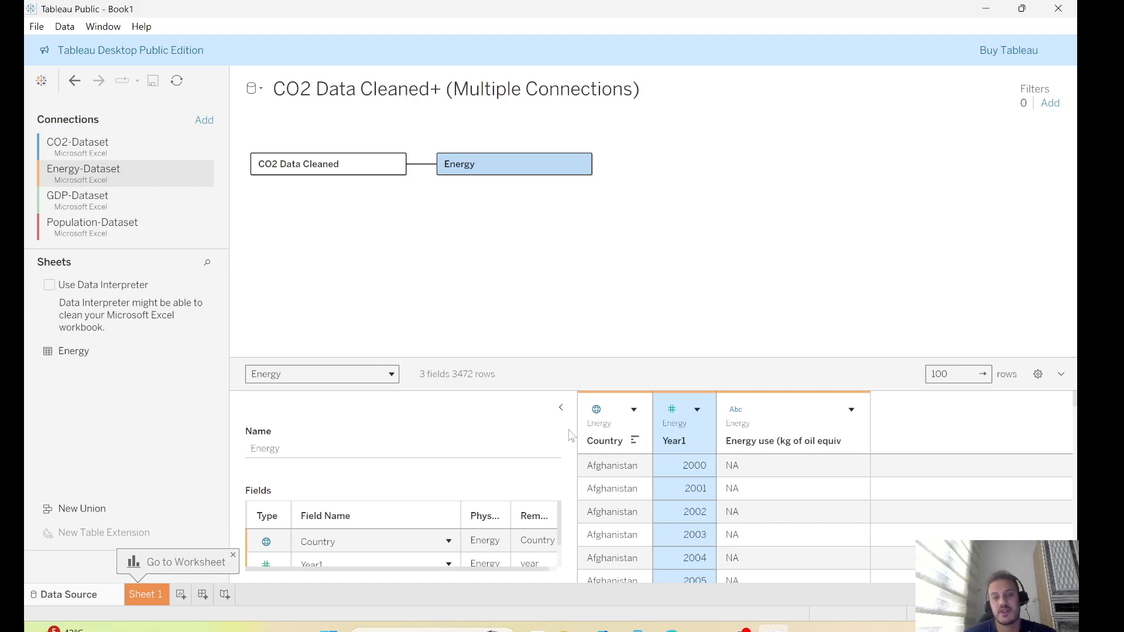
Add a second relationship clause matching CO2 Data Cleaned's Country Name to Energy's Country
left_click(421, 169)
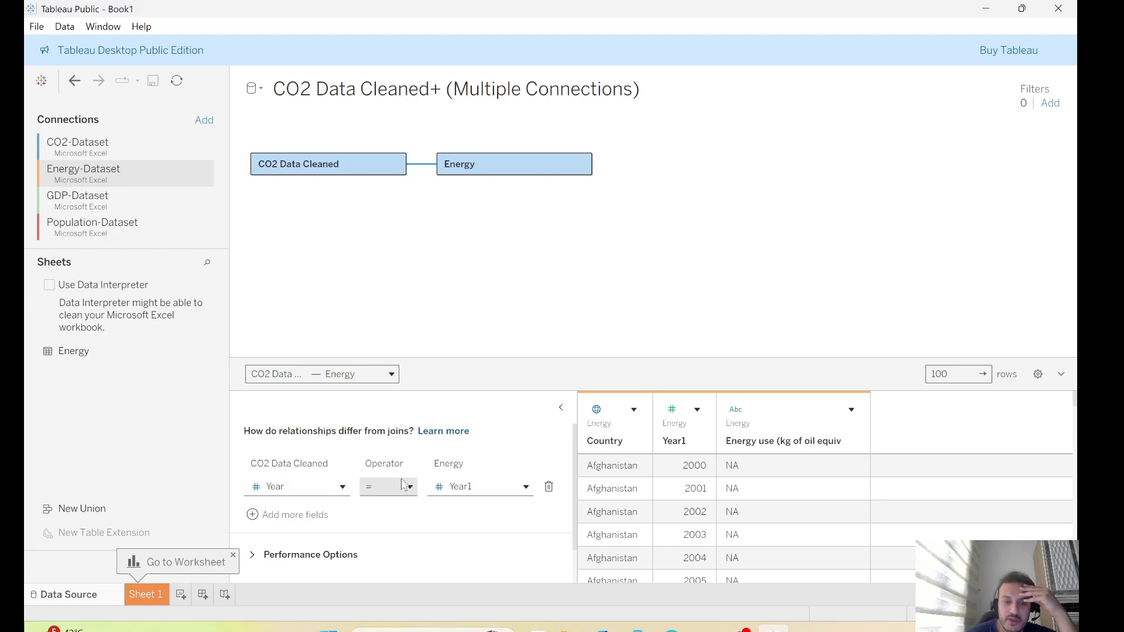
left_click(293, 515)
scroll(338, 523, "down", 1)
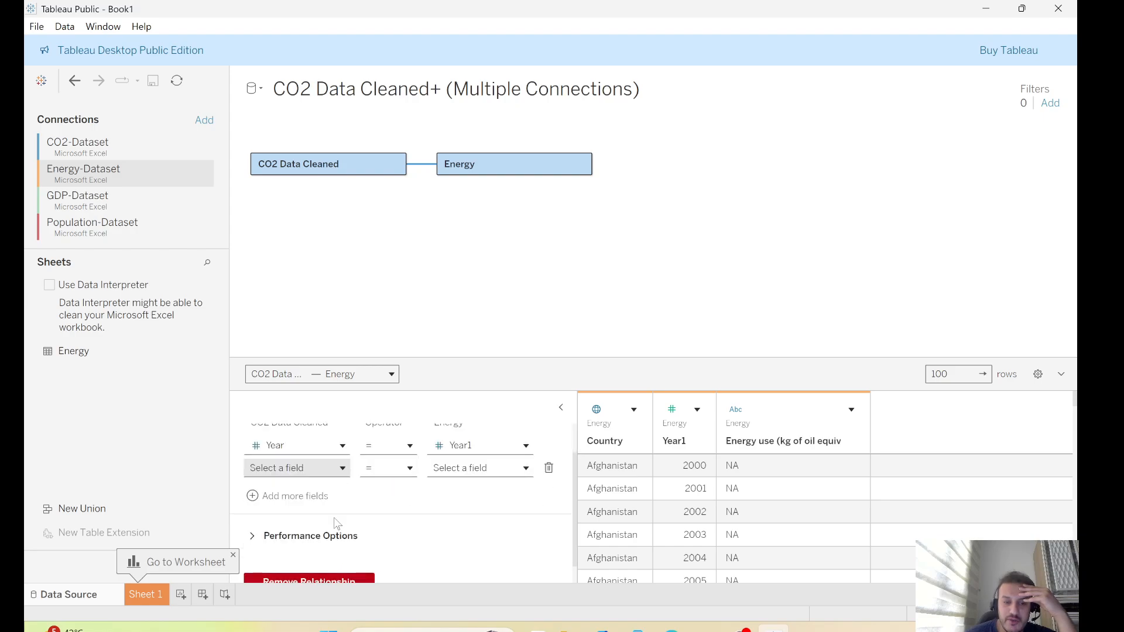
left_click(299, 468)
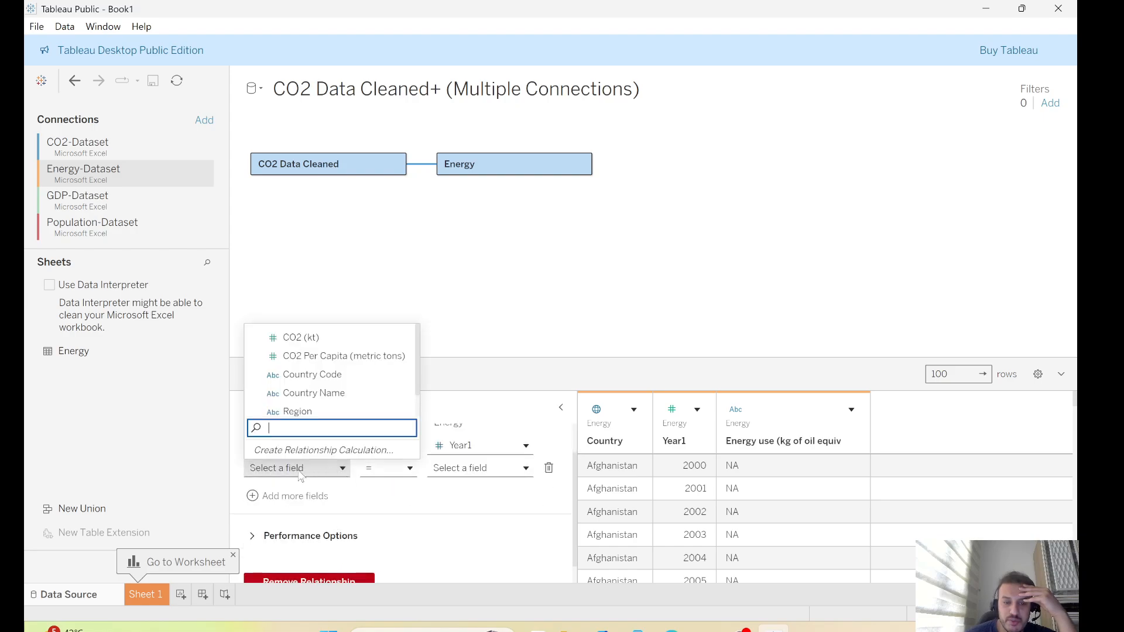
left_click(304, 393)
left_click(527, 469)
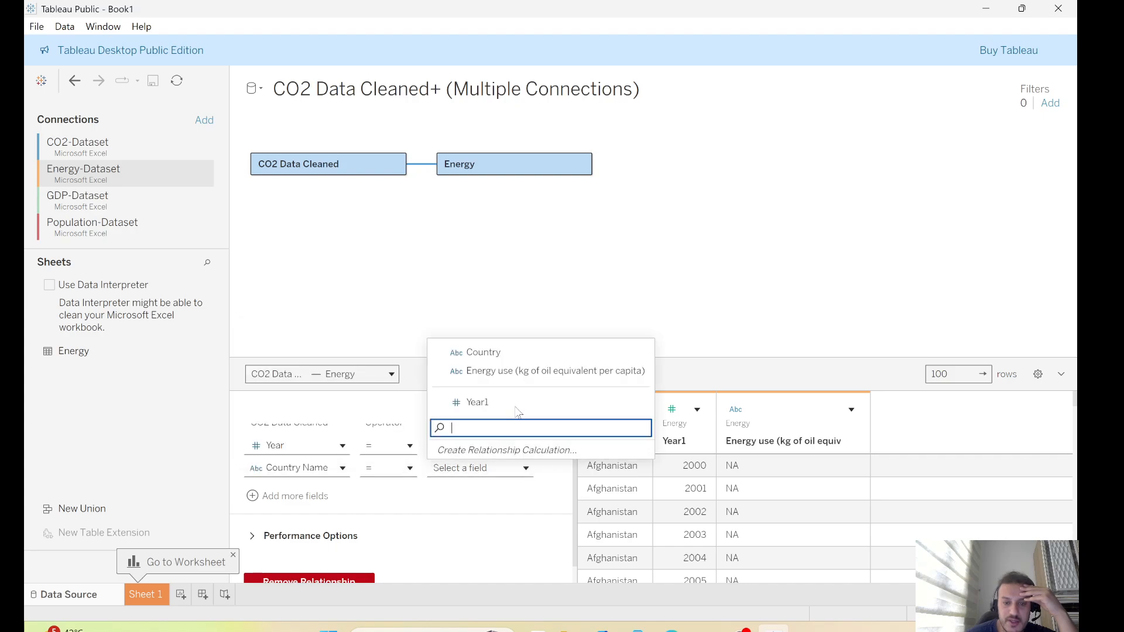
left_click(491, 355)
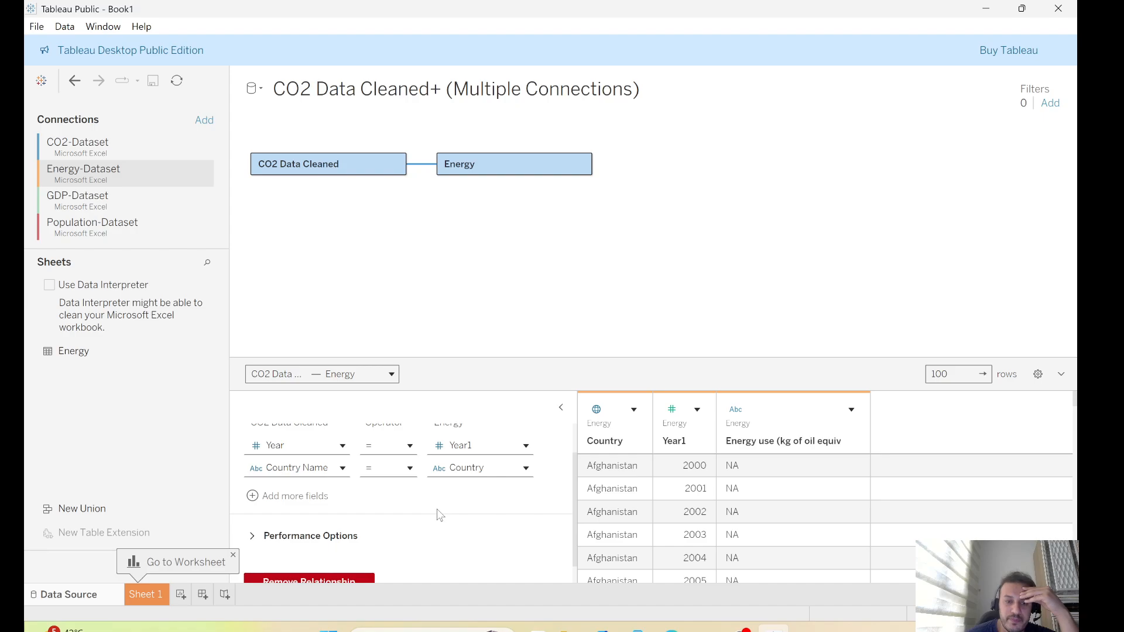
Set the data type of Year in CO2 Data Cleaned and Year1 in Energy to Date
left_click(332, 162)
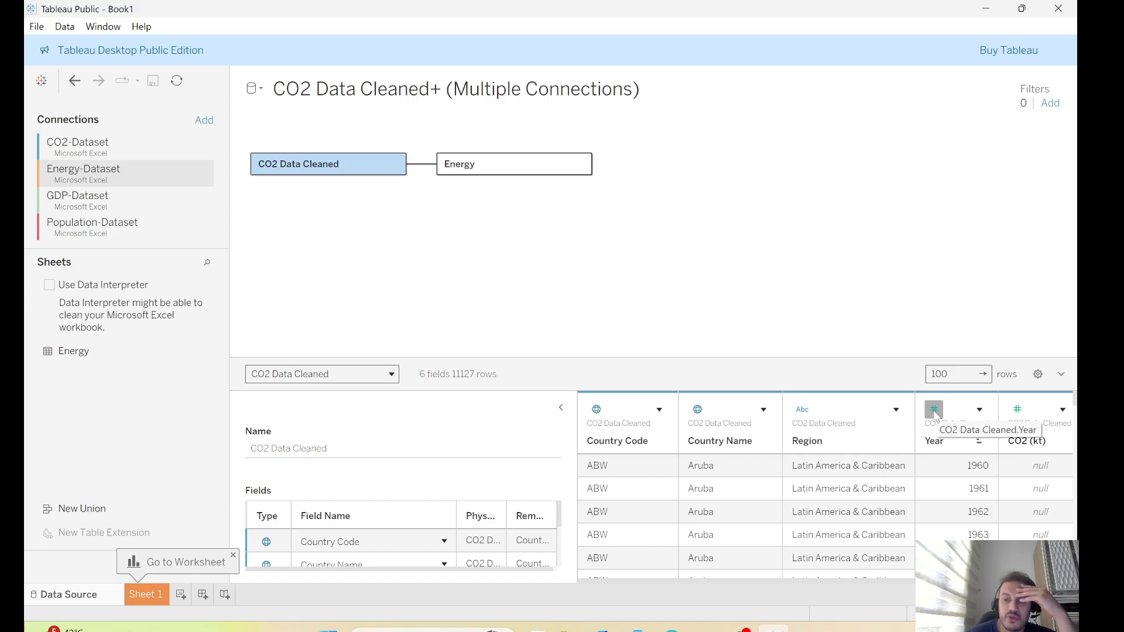
left_click(934, 410)
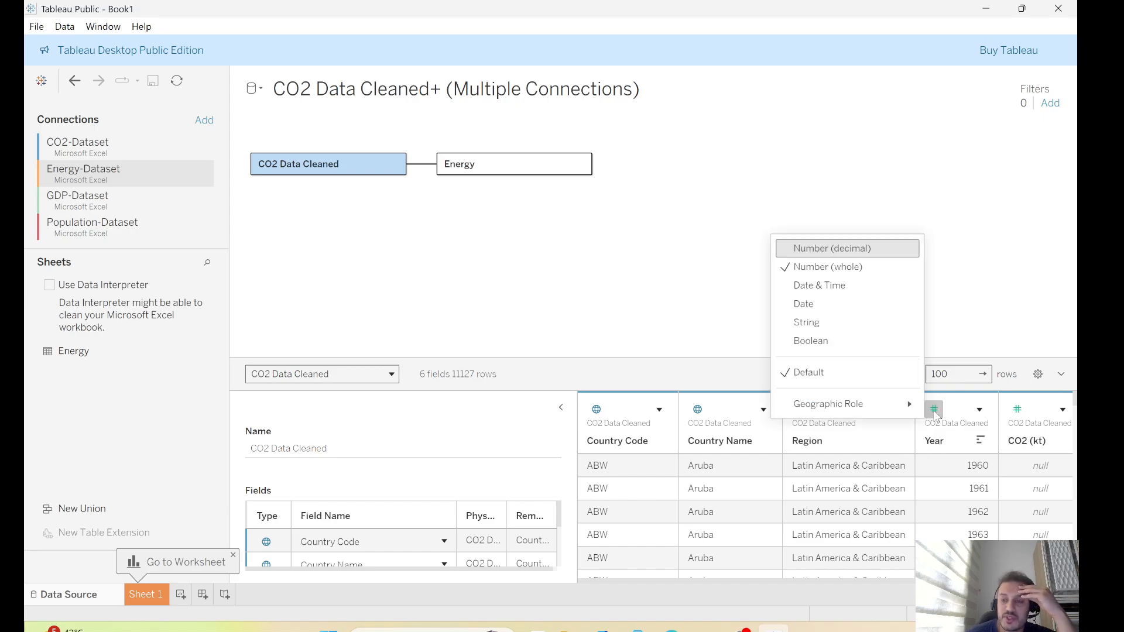
left_click(809, 305)
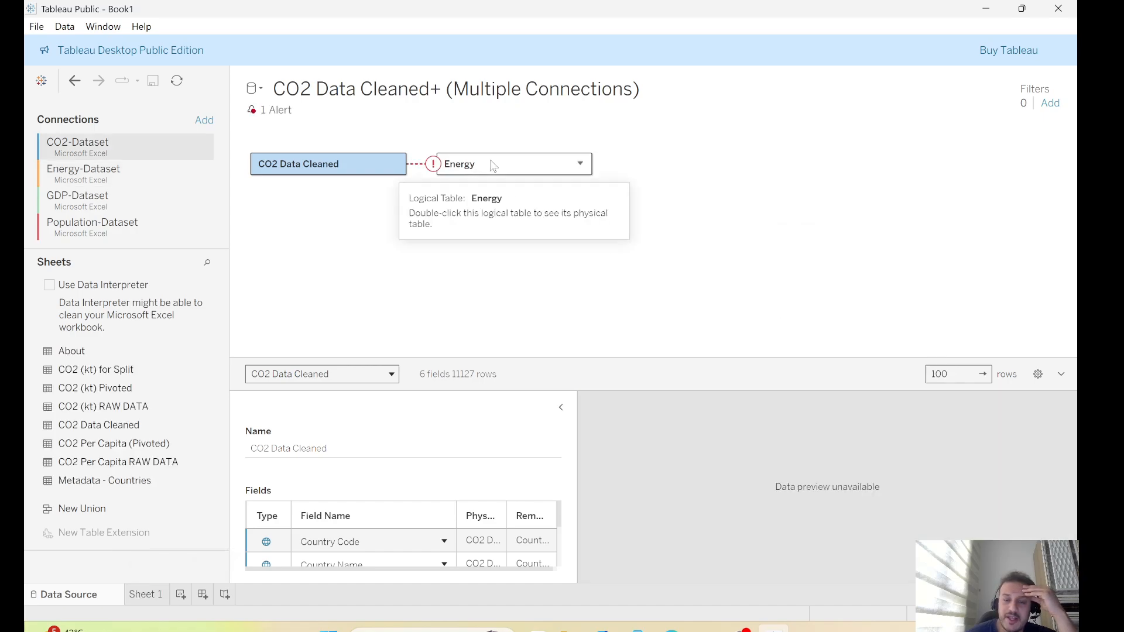
left_click(493, 169)
scroll(560, 519, "down", 1)
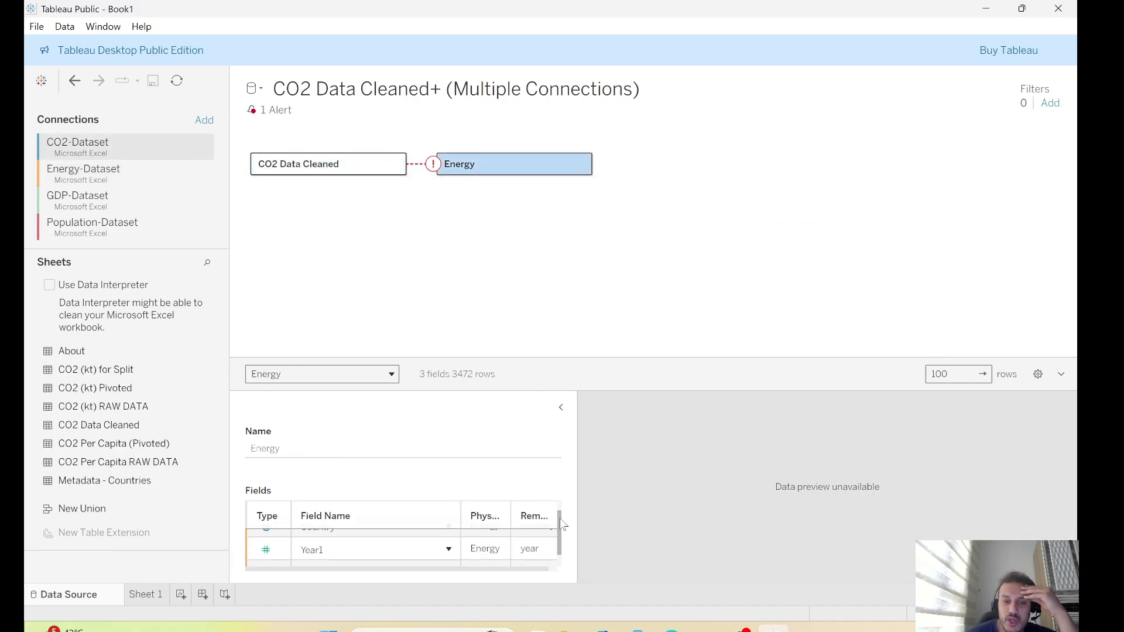
left_click(265, 546)
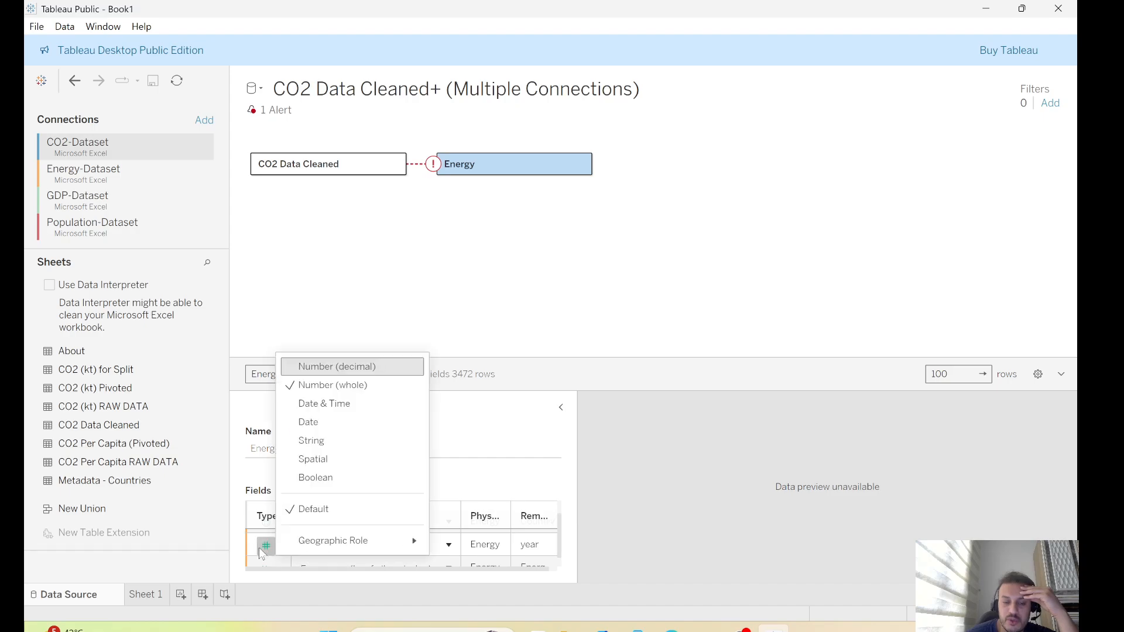
left_click(311, 421)
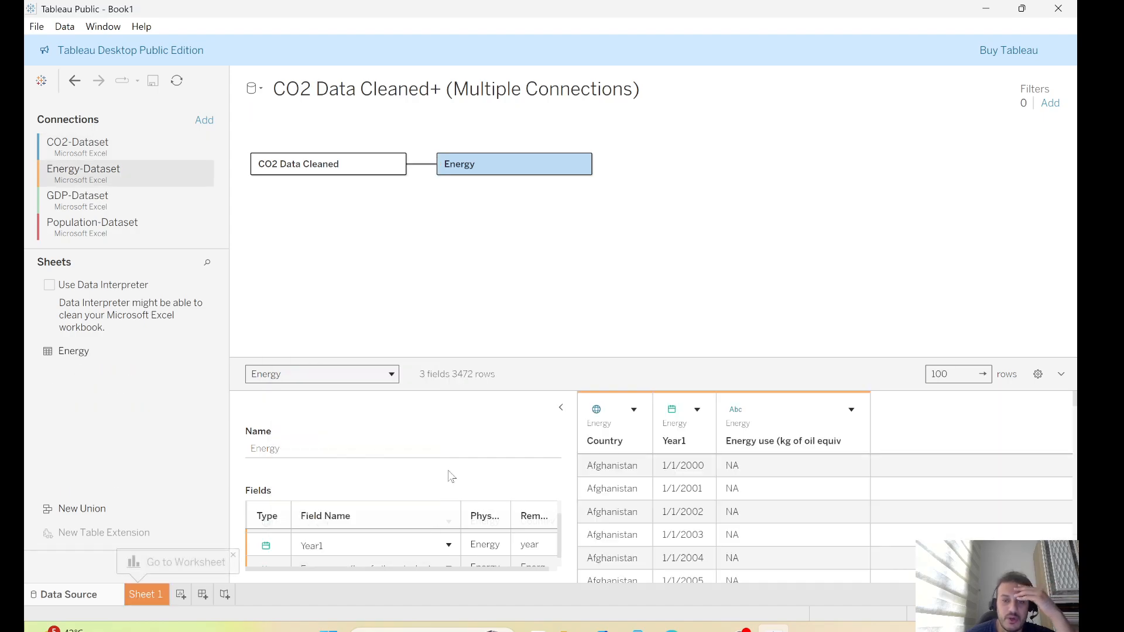
Relate the gdptotal sheet from GDP-Dataset to Energy, matching Energy's Year1 to gdptotal's Year (Gdptotal)
left_click(100, 204)
left_click_drag(76, 351, 666, 207)
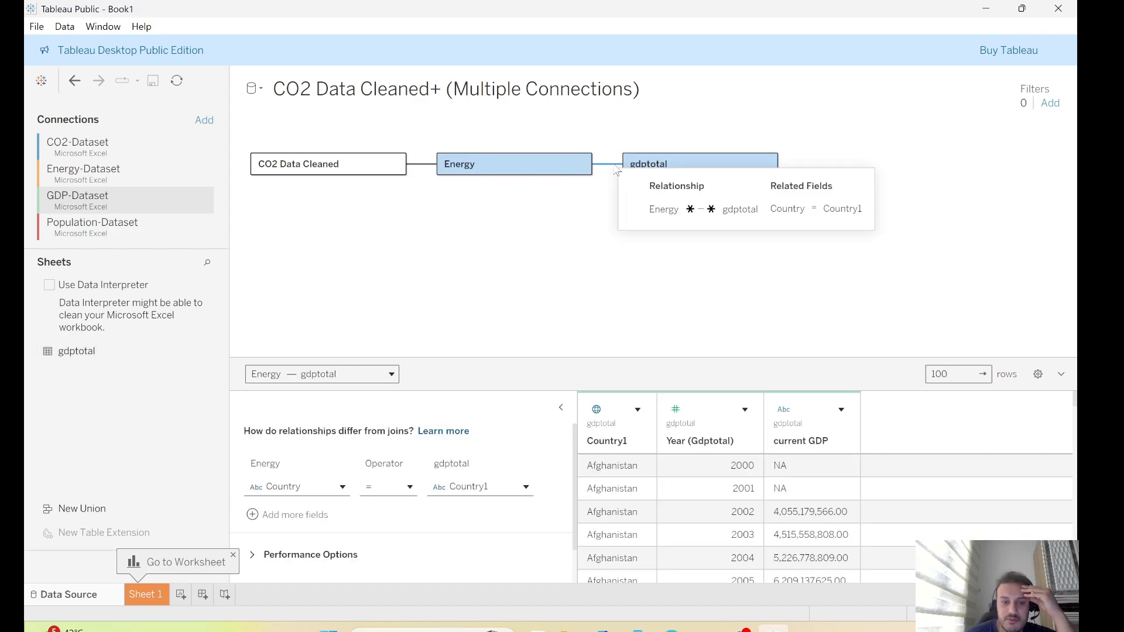
left_click(341, 488)
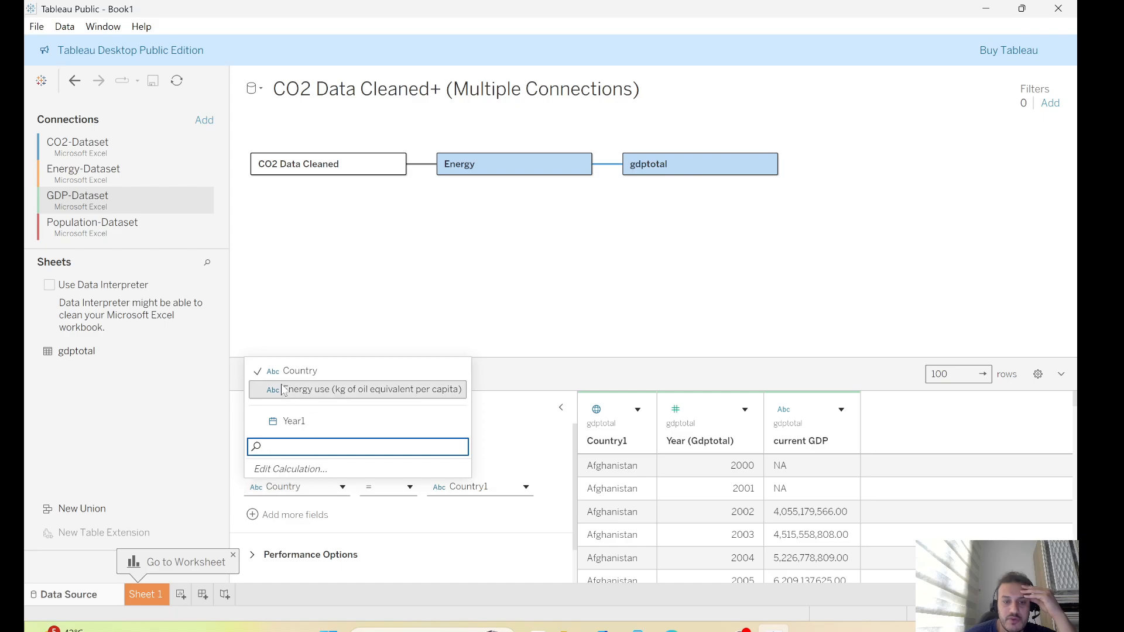
left_click(302, 421)
left_click(525, 488)
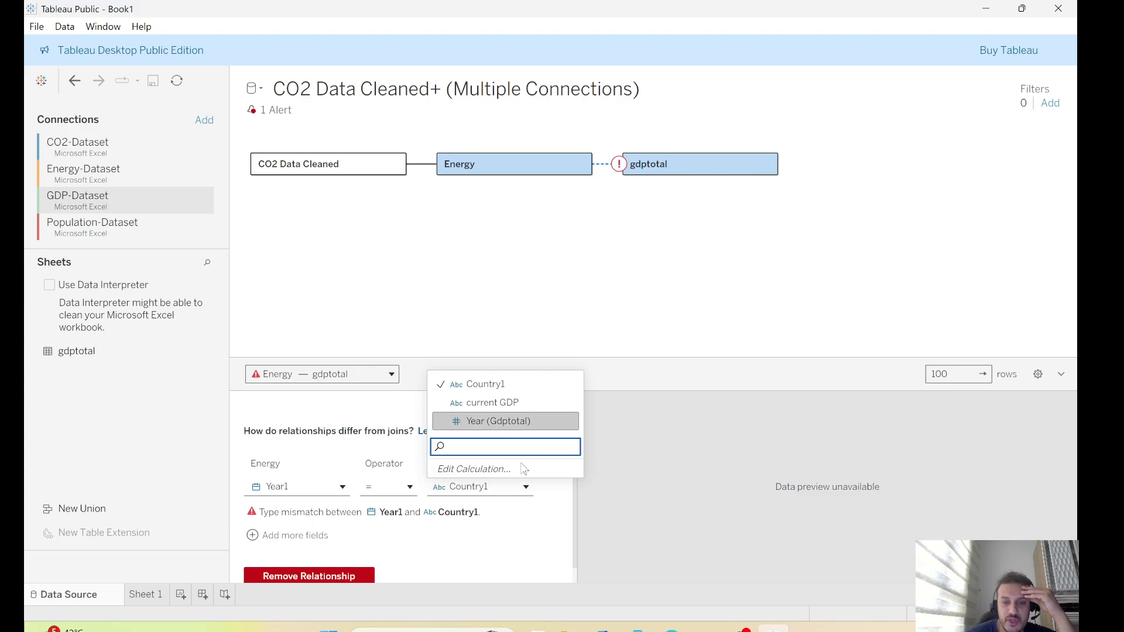
left_click(485, 424)
Set the data type of gdptotal's Year (Gdptotal) field to Date
left_click(665, 163)
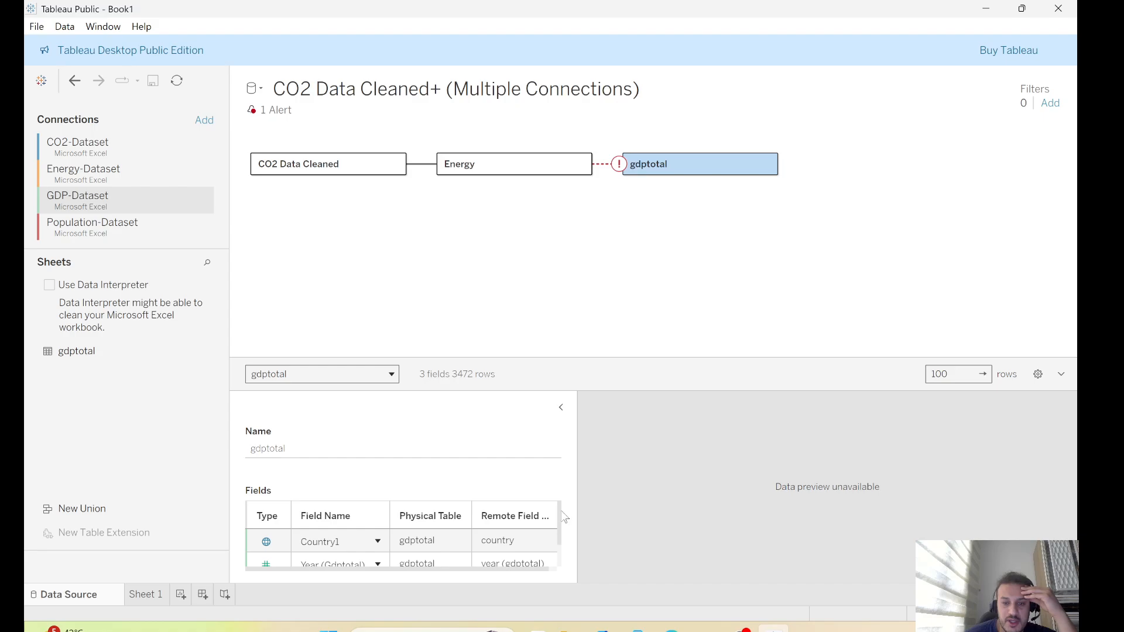
left_click_drag(563, 516, 561, 538)
left_click(267, 534)
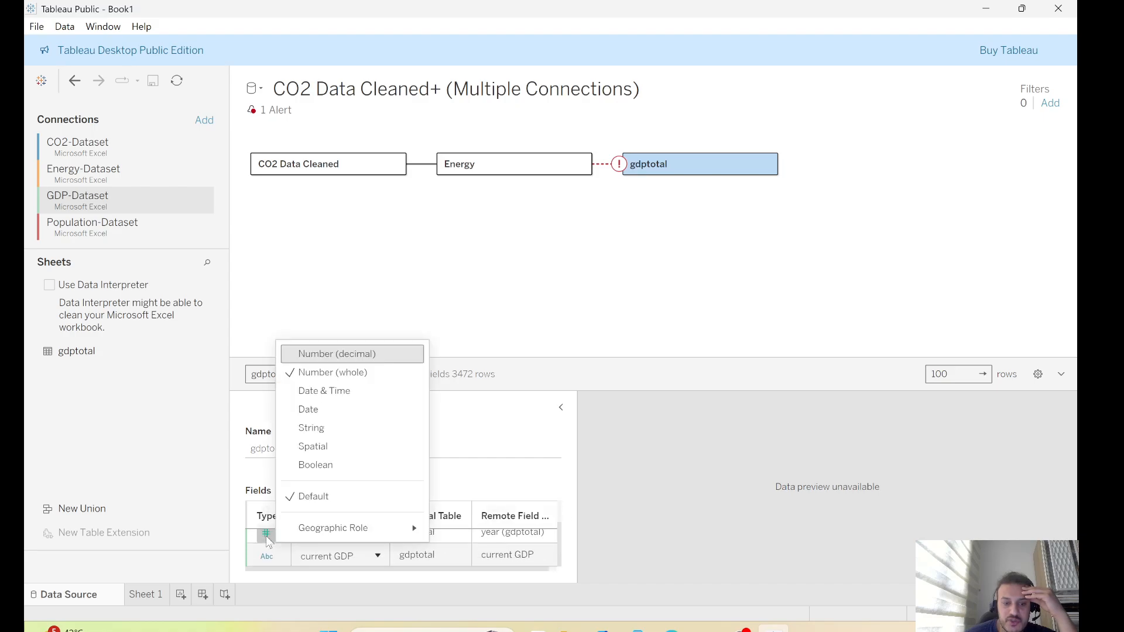
key("Return")
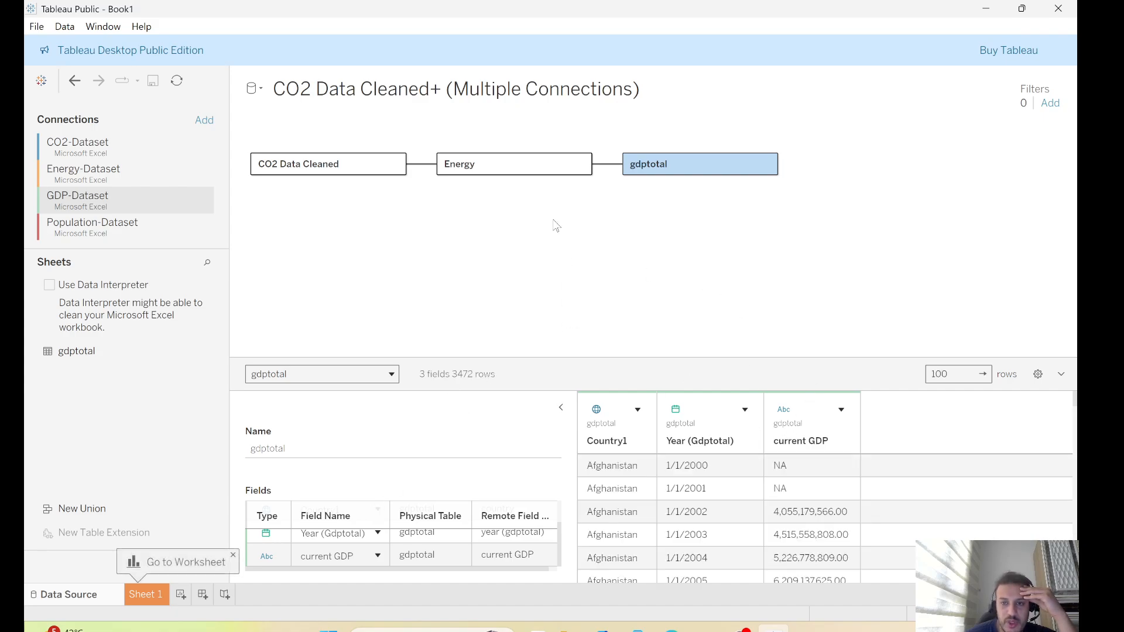
Add a second relationship clause matching Energy's Country to gdptotal's Country1
left_click(616, 166)
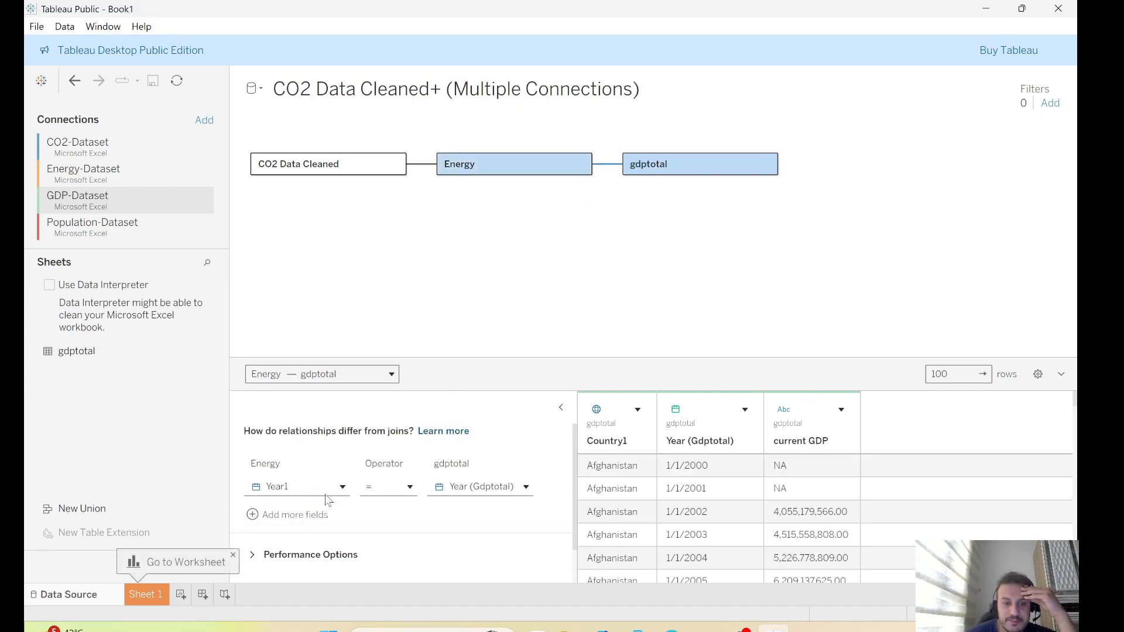
left_click(293, 515)
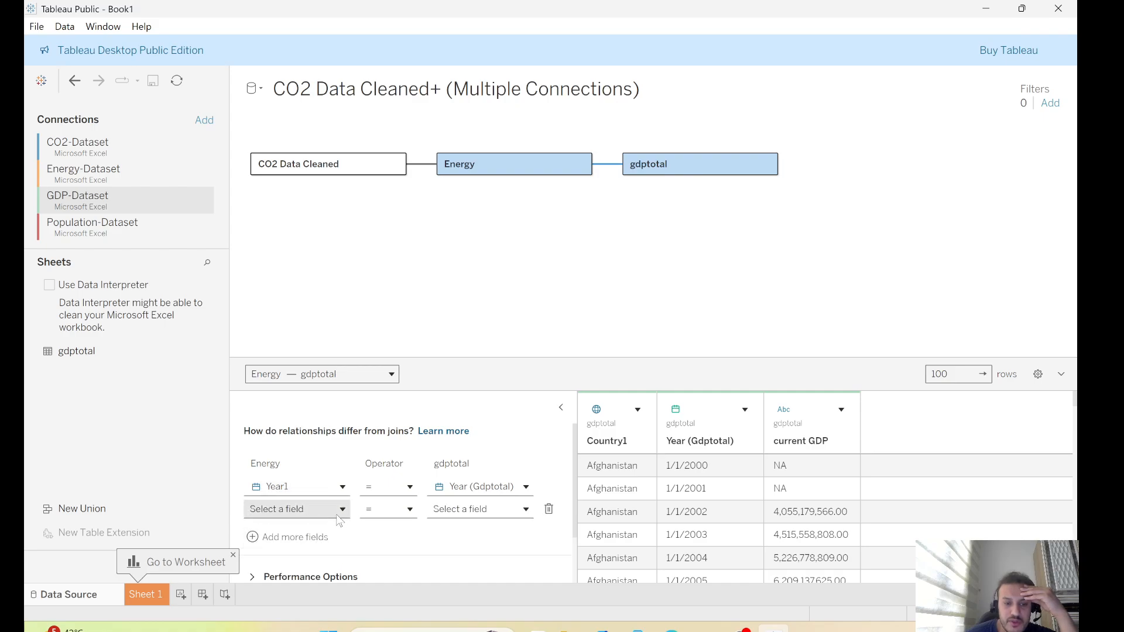
left_click(338, 517)
left_click(316, 410)
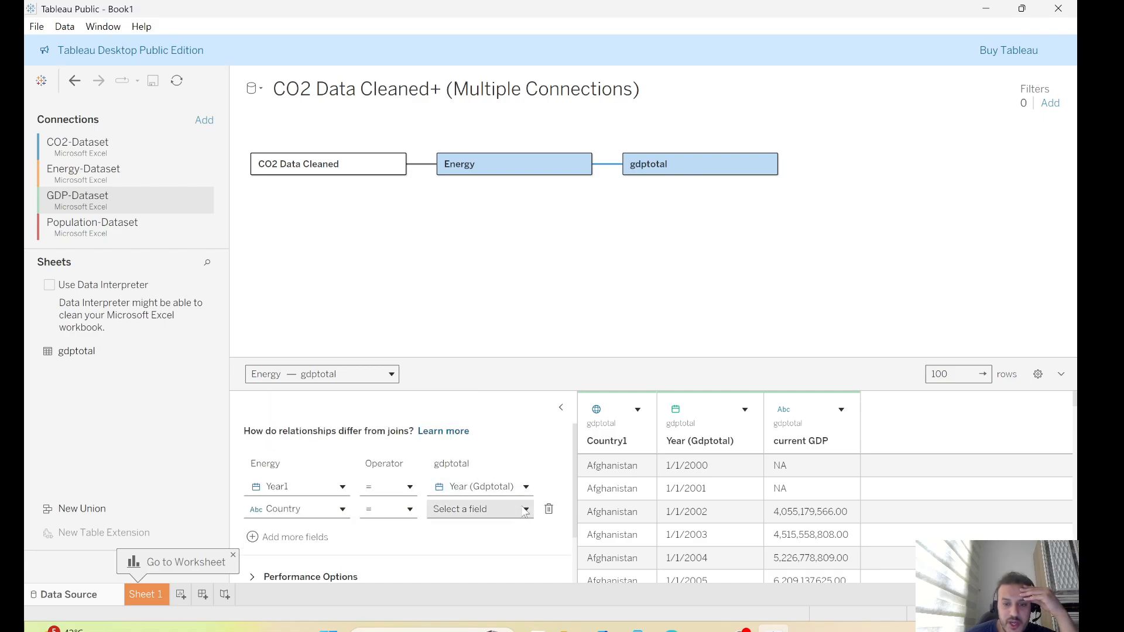
left_click(524, 509)
left_click(472, 394)
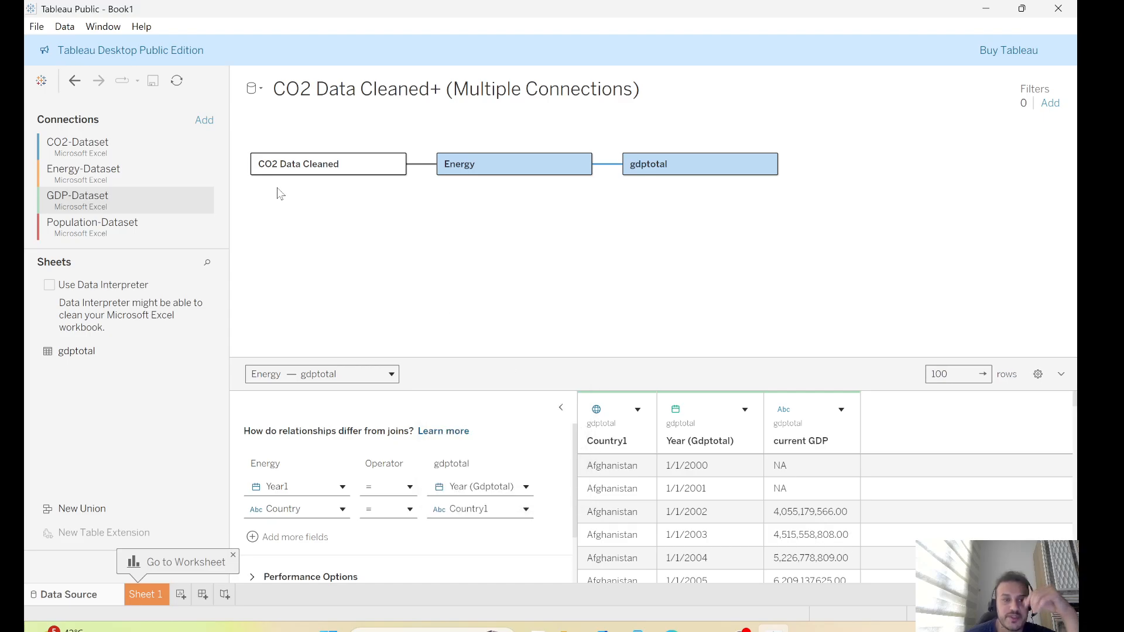
Relate the totalpopulation sheet from Population-Dataset to gdptotal in the data model
left_click(193, 234)
left_click_drag(92, 280, 861, 203)
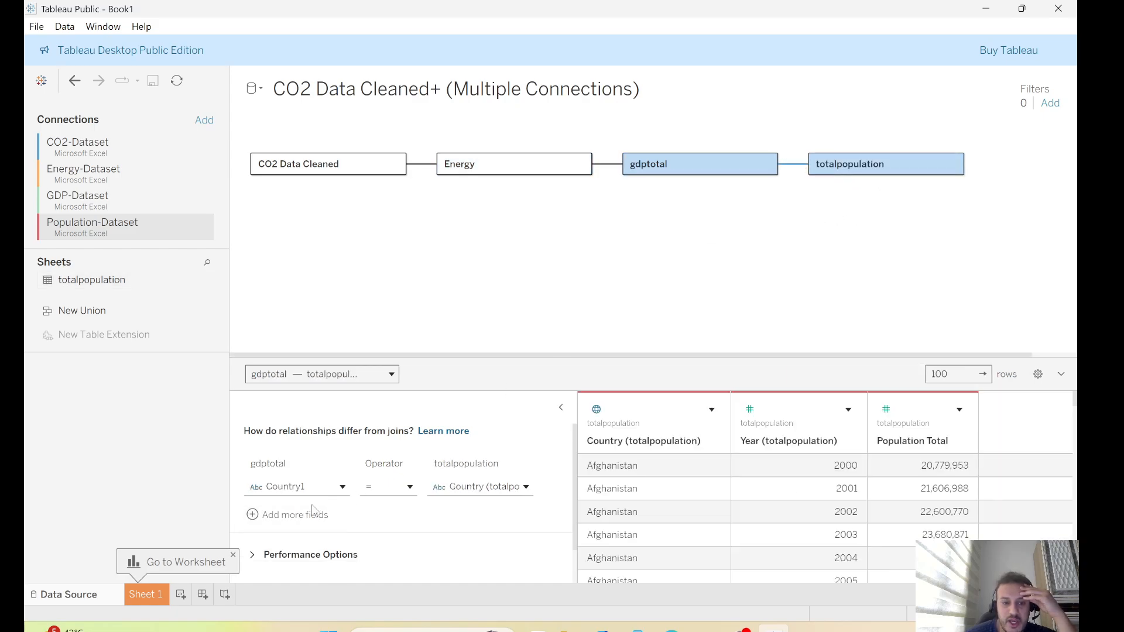
Change the gdptotal–totalpopulation relationship clause to match Year (Gdptotal) with Year (totalpopulation)
left_click(283, 515)
left_click(279, 484)
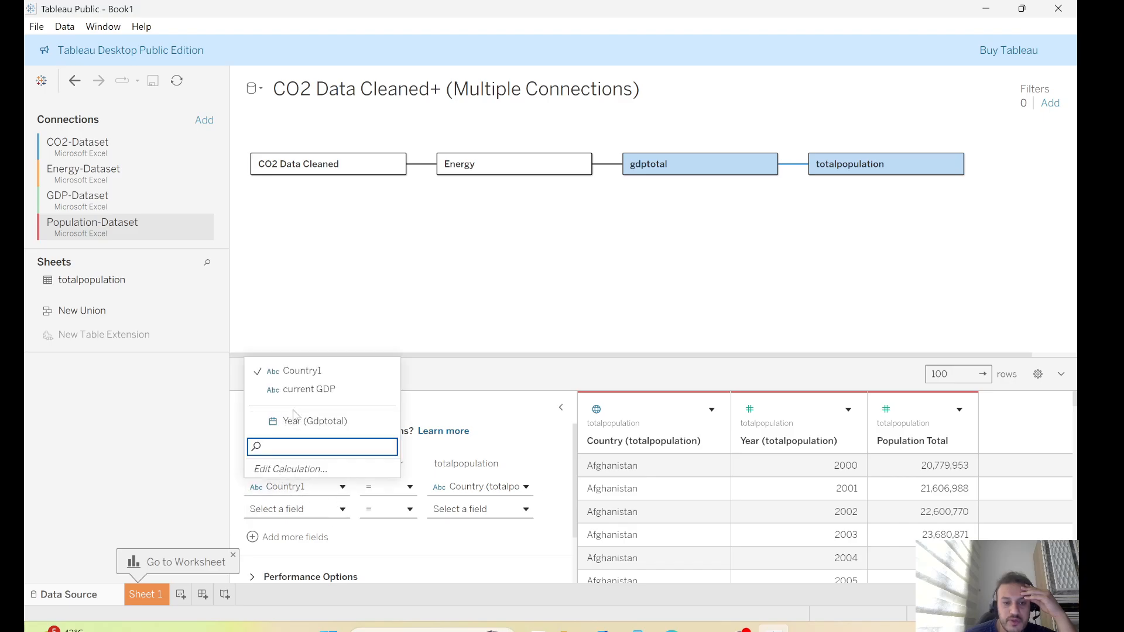
left_click(314, 421)
left_click(525, 487)
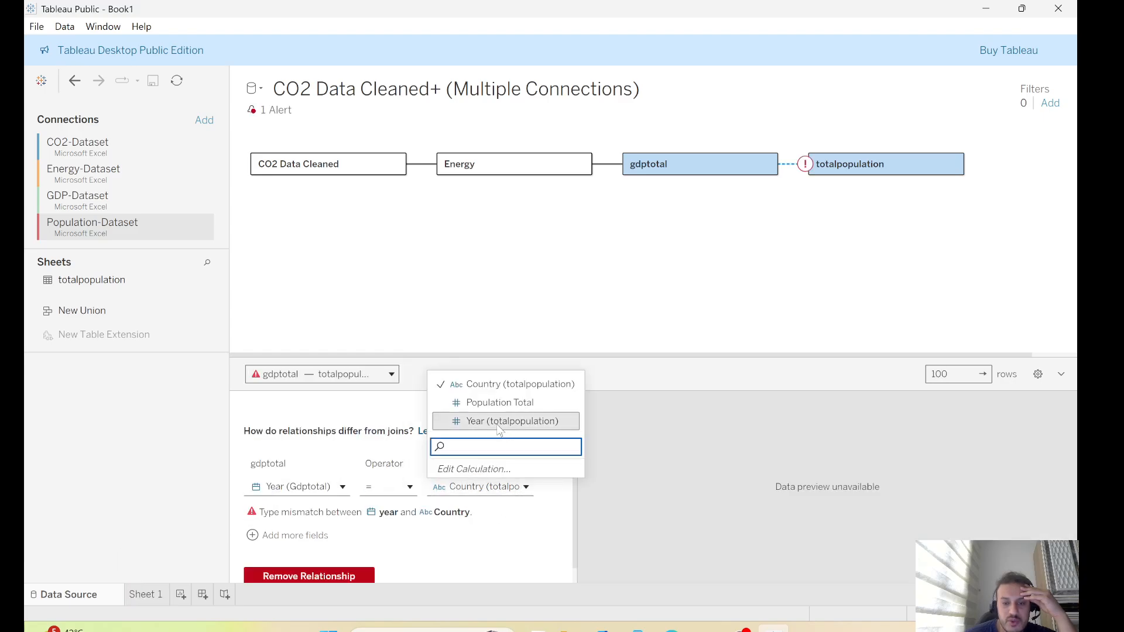
key("Return")
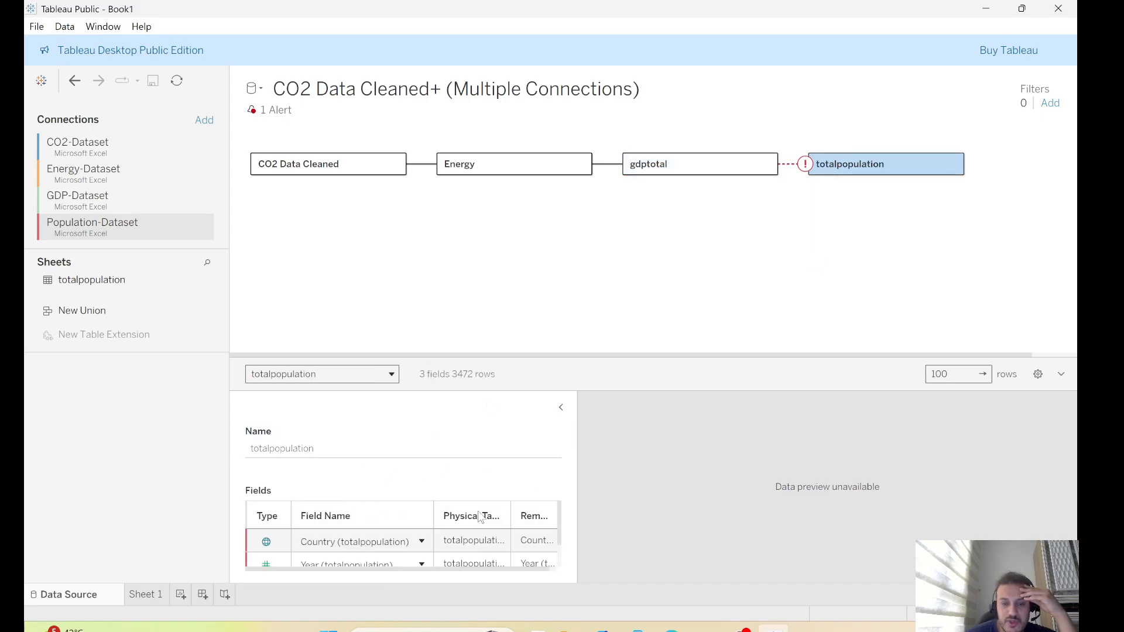
Set the data type of the Year (totalpopulation) field to Date
scroll(561, 518, "down", 2)
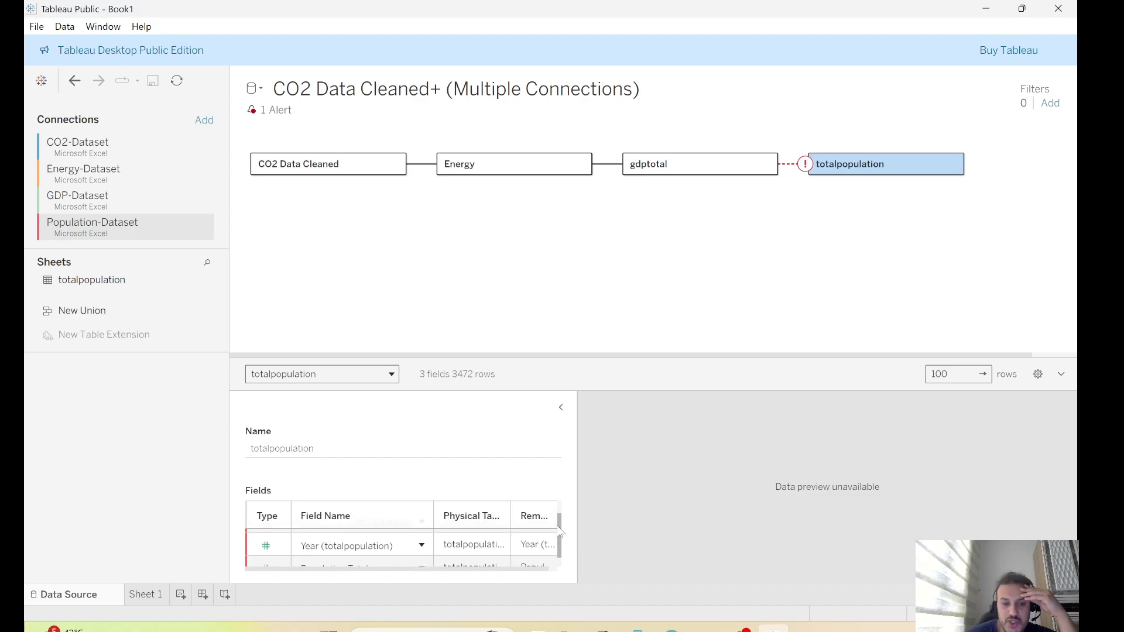
left_click(283, 537)
left_click(273, 536)
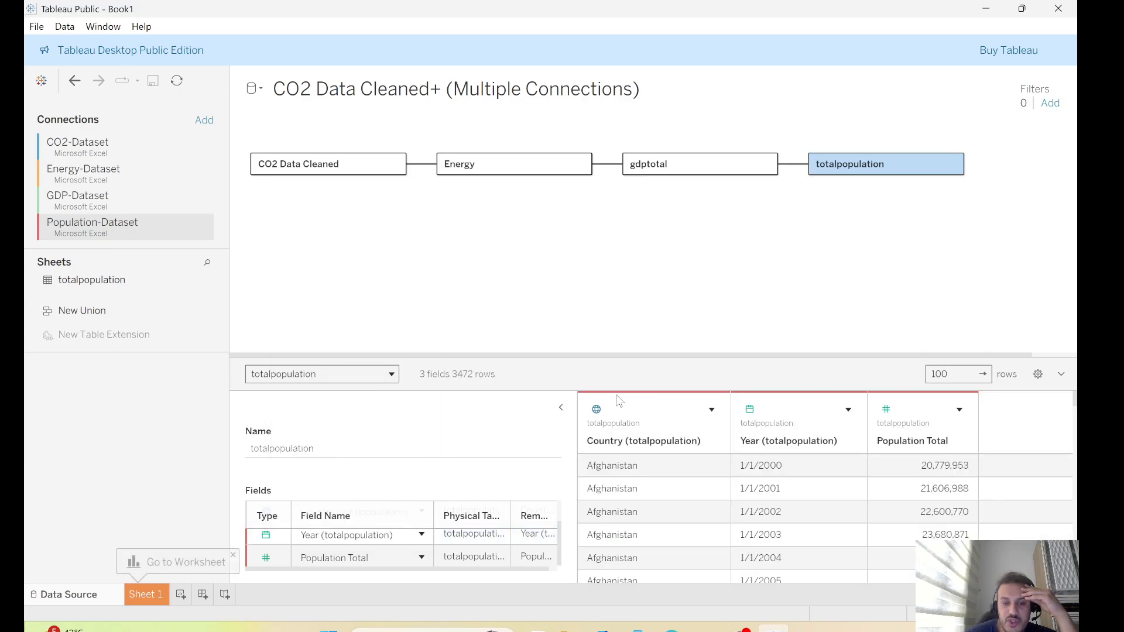
Add a second relationship clause matching gdptotal's Country1 to Country (totalpopulation)
left_click(791, 167)
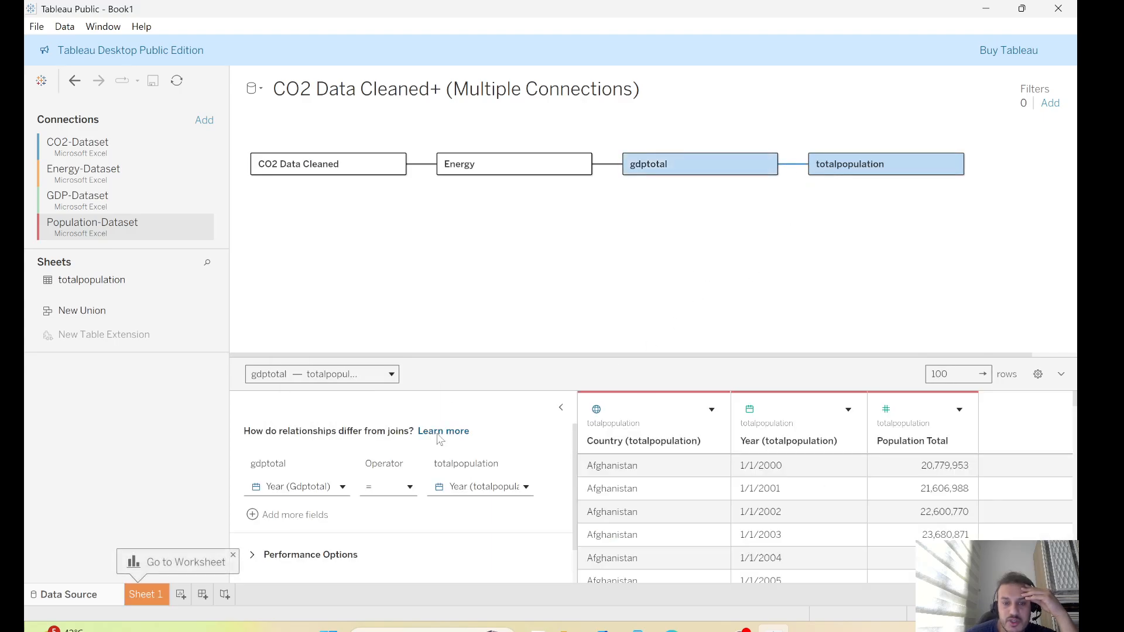
left_click(304, 513)
left_click(342, 509)
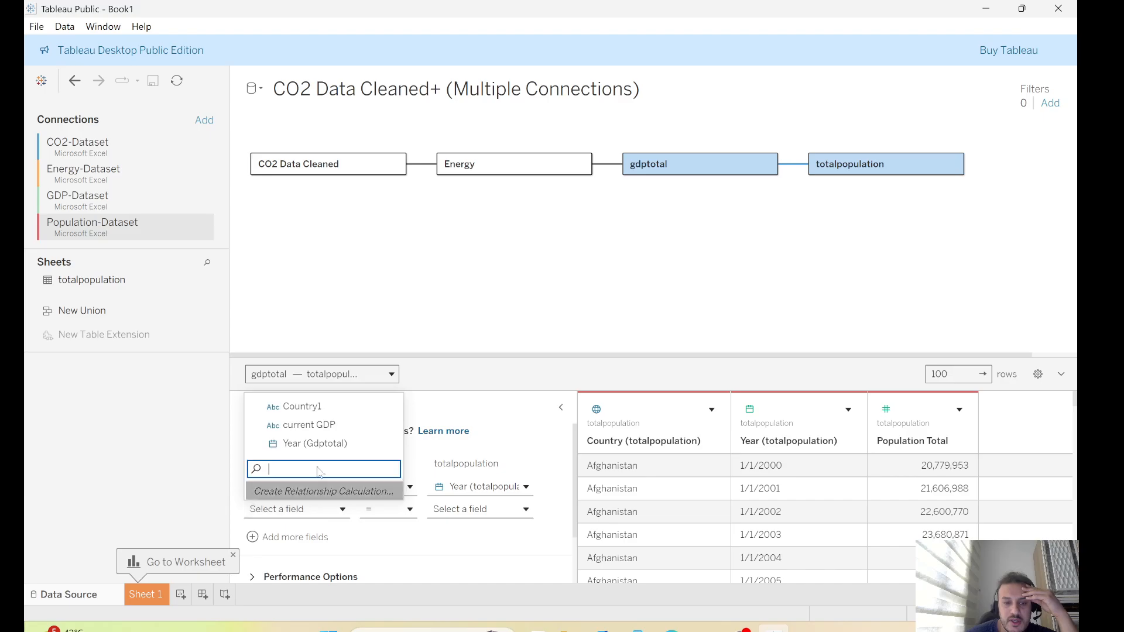
left_click(310, 409)
left_click(474, 510)
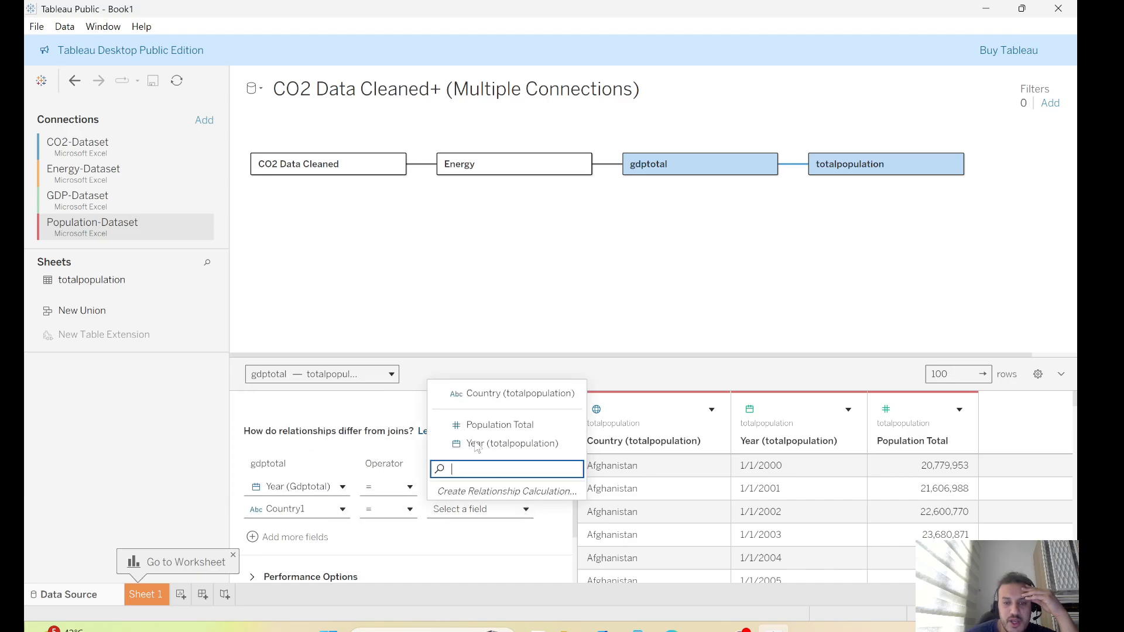
left_click(497, 398)
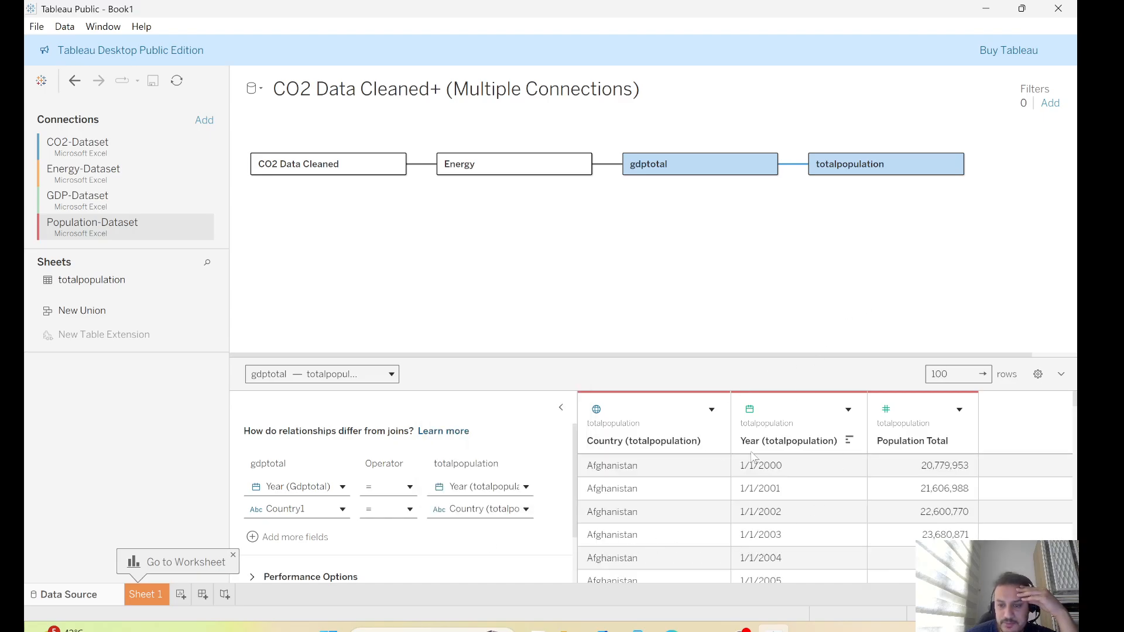
Set the Energy table's Energy use (kg of oil equiv) field to Number (decimal)
left_click(510, 168)
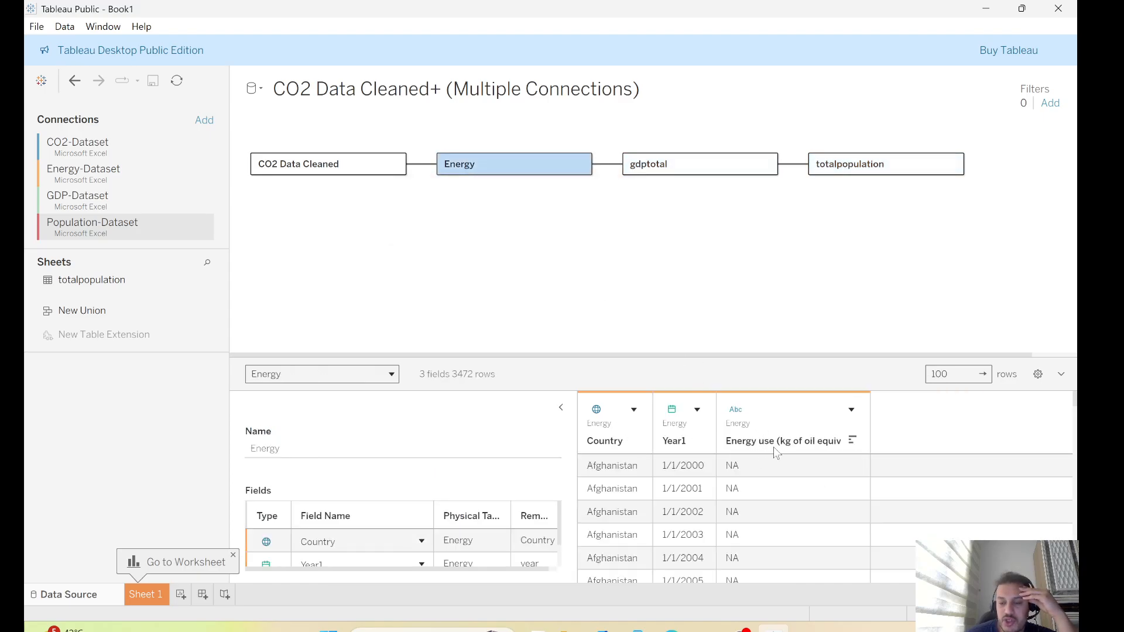
left_click(738, 410)
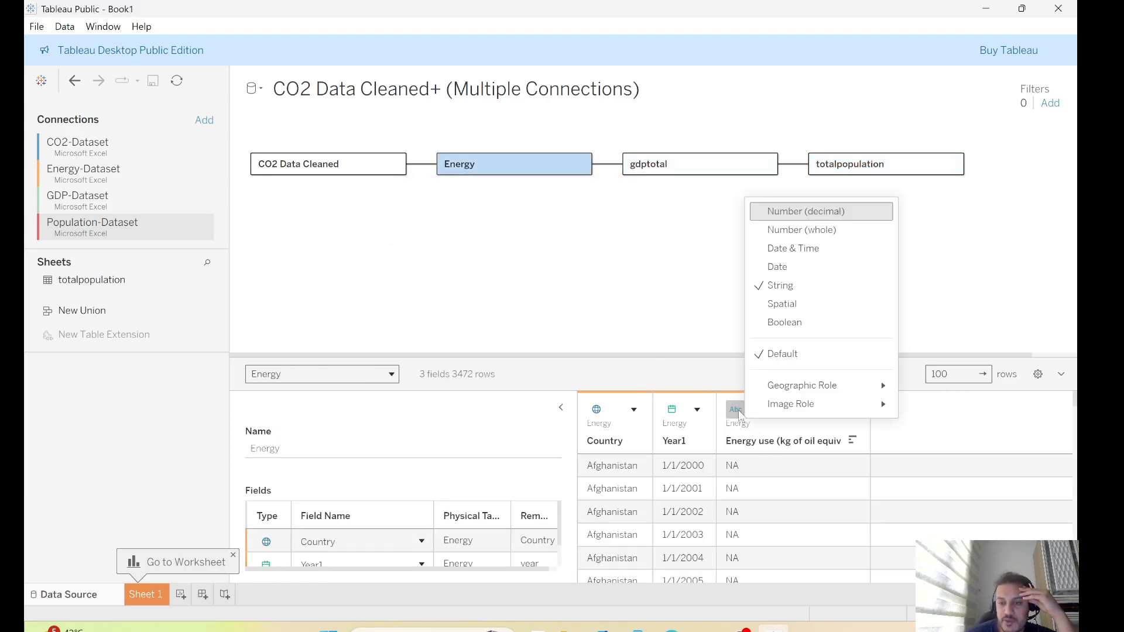
left_click(790, 212)
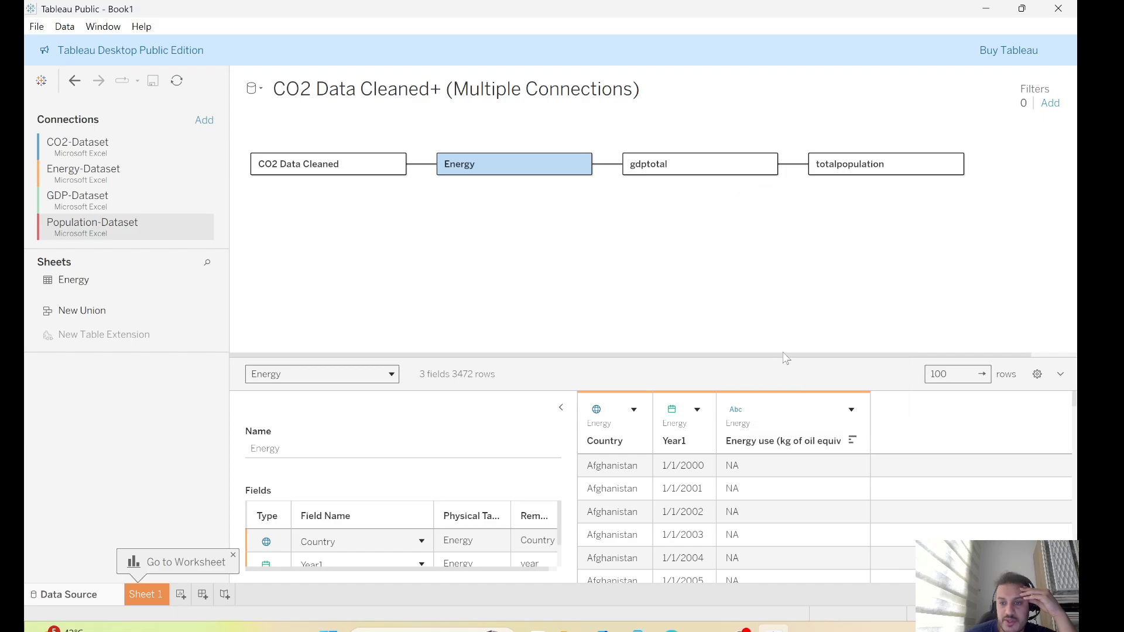
Set the gdptotal table's current GDP field to Number (decimal)
left_click(680, 169)
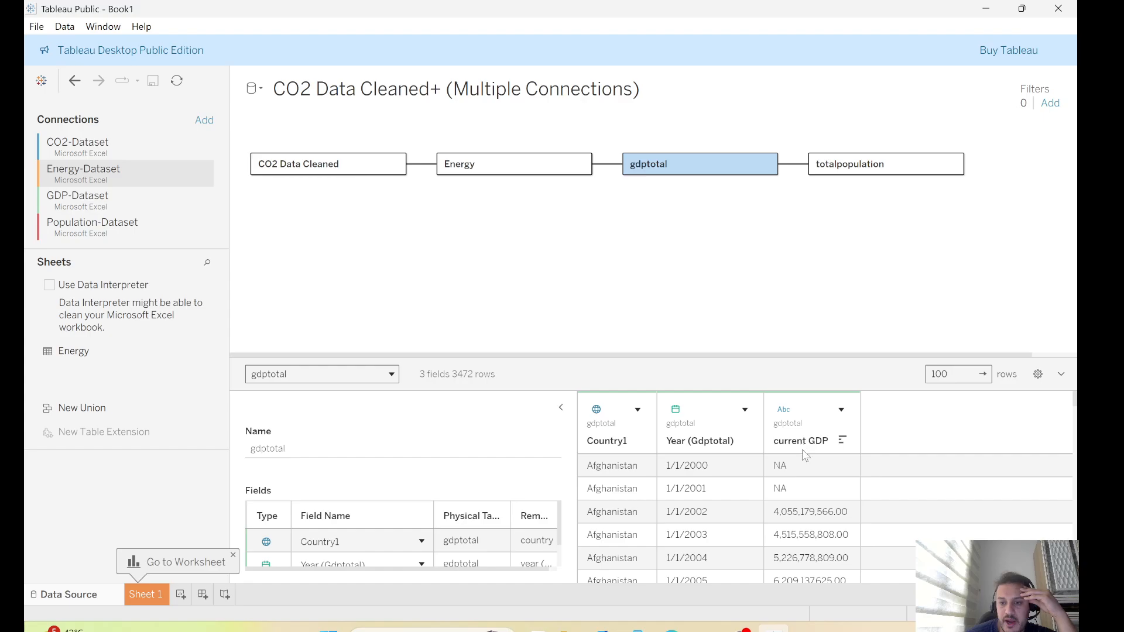
left_click(785, 412)
left_click(844, 232)
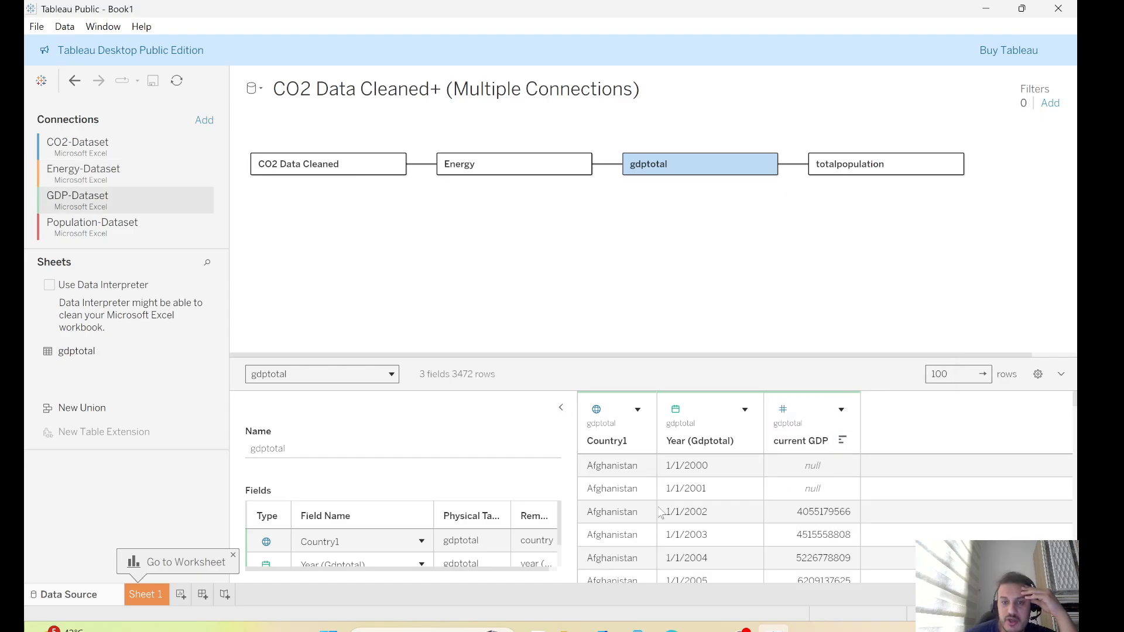
On Sheet 1, map Country Name and color the countries by CO2 Per Capita (metric tons)
left_click(147, 595)
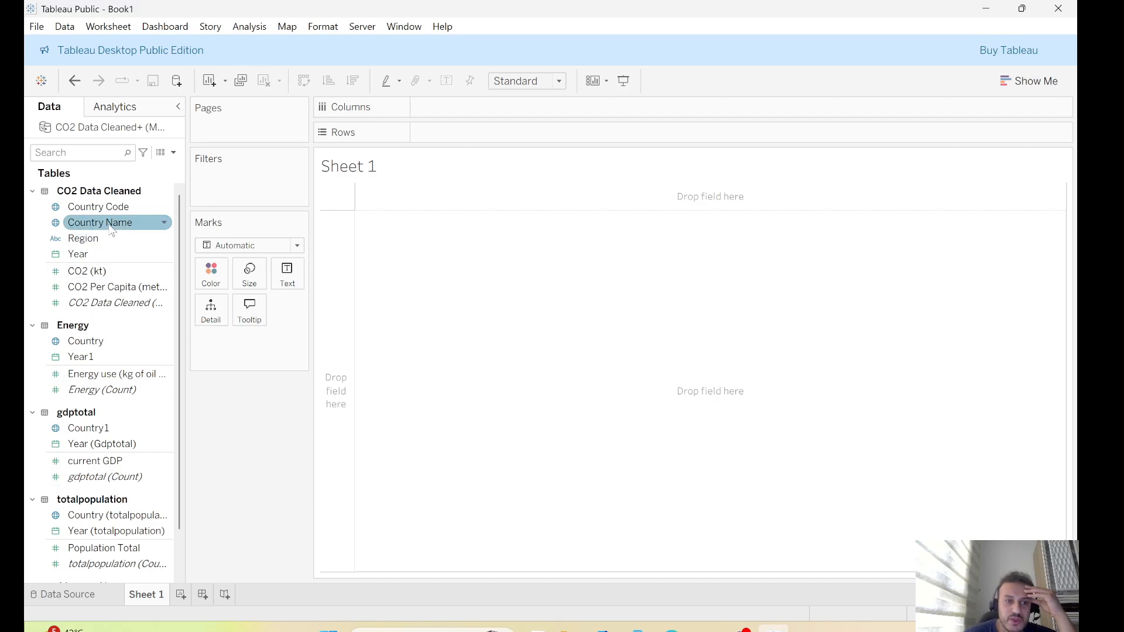
left_click_drag(99, 229, 470, 425)
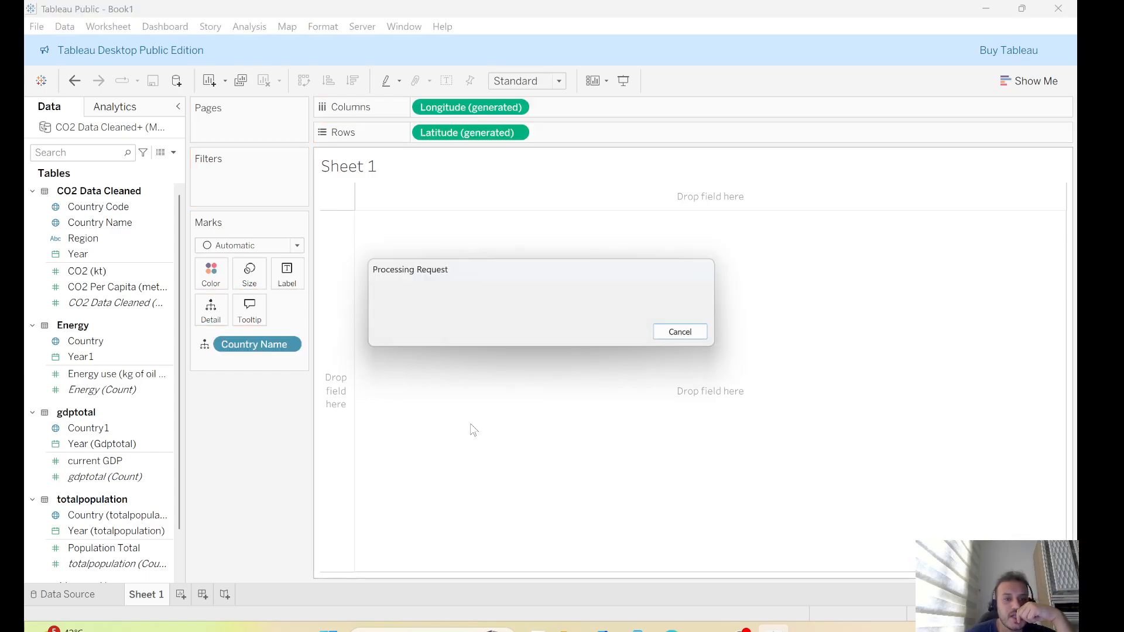
left_click_drag(108, 286, 212, 273)
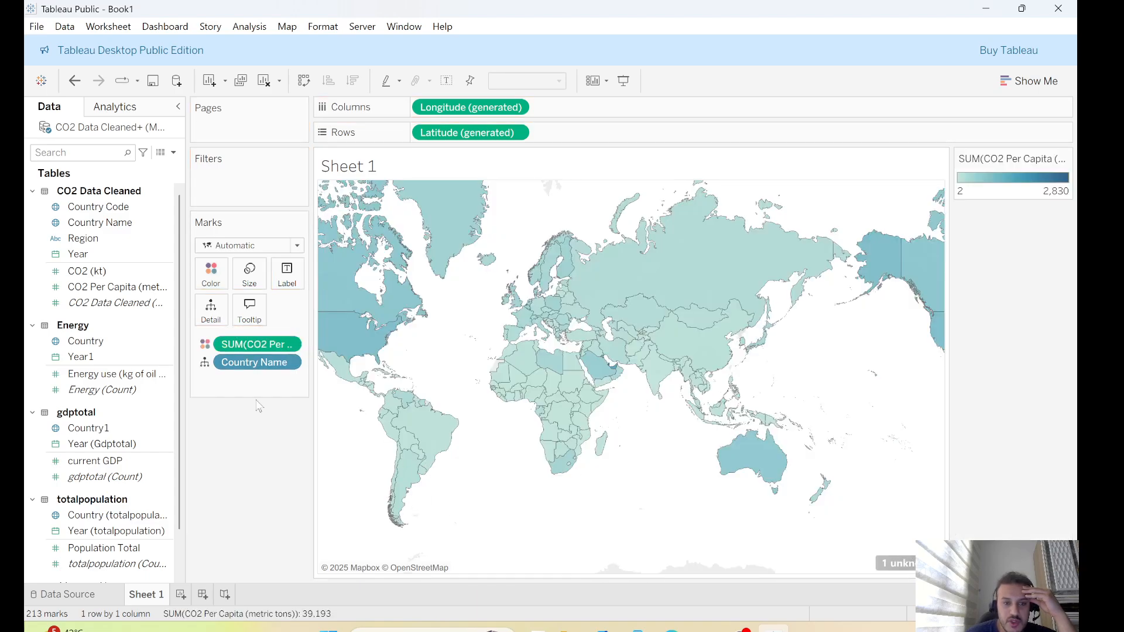
Edit the colors of CO2 Per Capita and choose the Red-Green Diverging palette
left_click(212, 274)
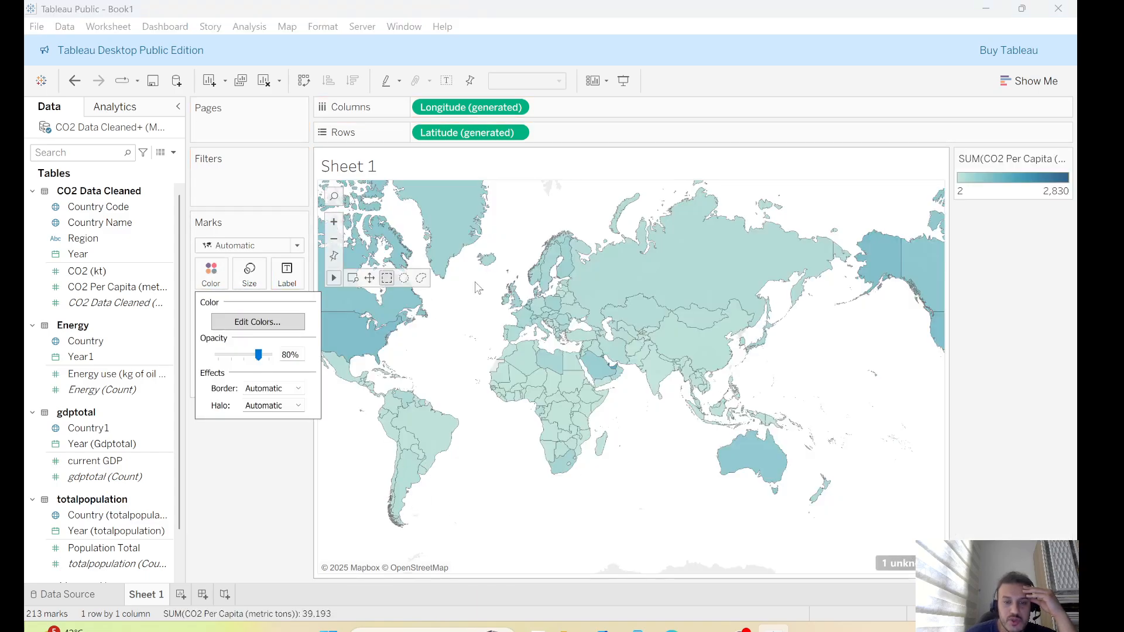
left_click(214, 280)
left_click(212, 274)
left_click(253, 321)
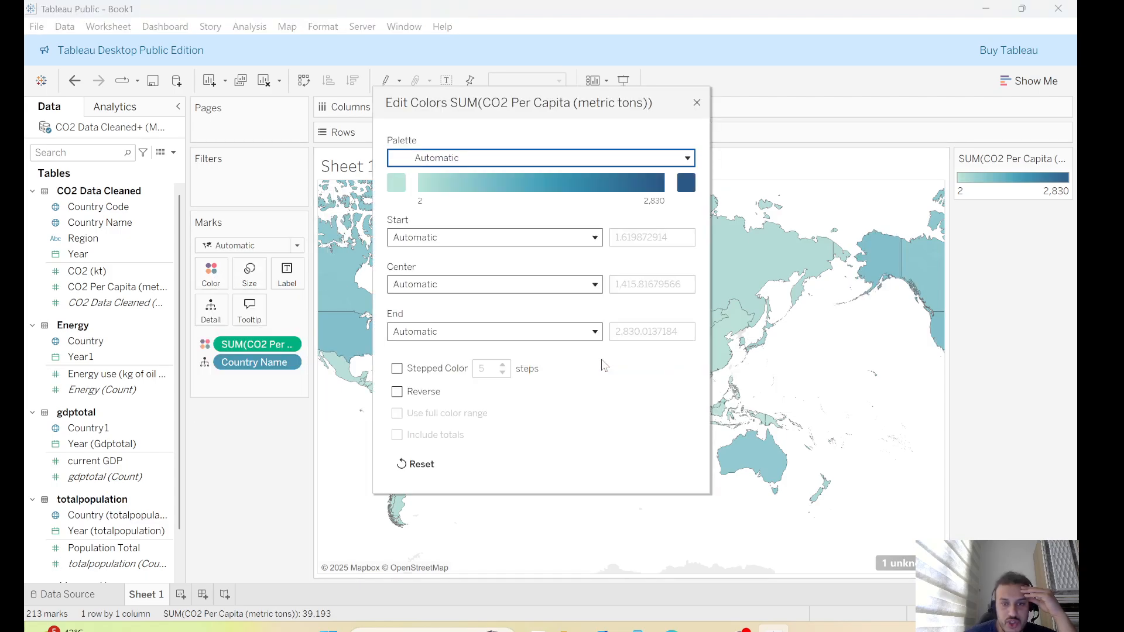
left_click(679, 166)
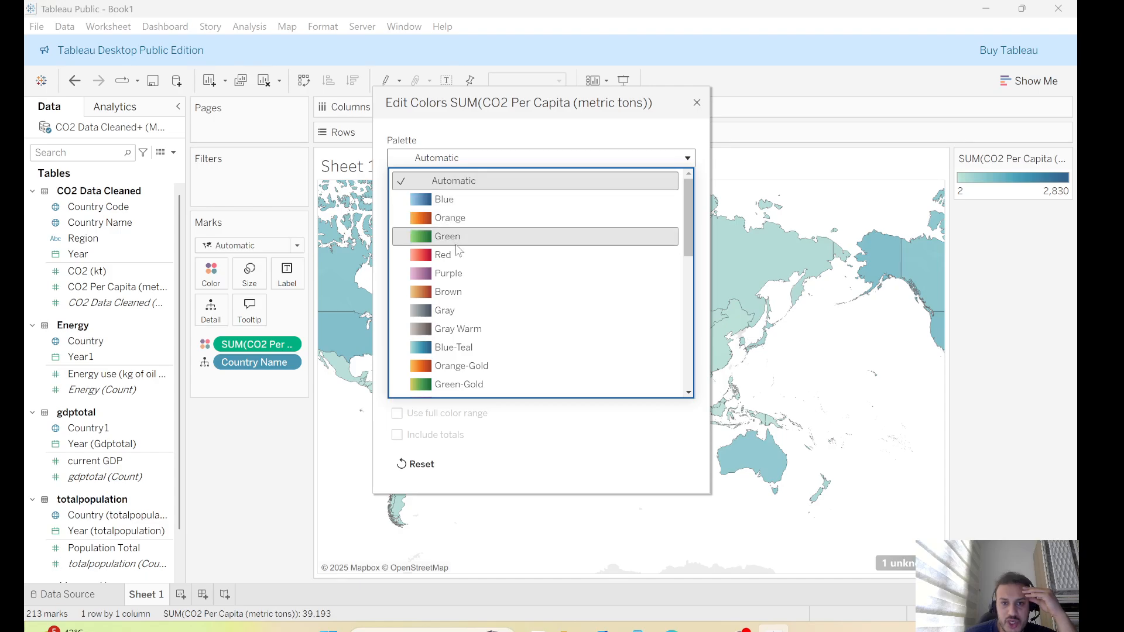
scroll(469, 258, "down", 1)
scroll(468, 270, "down", 3)
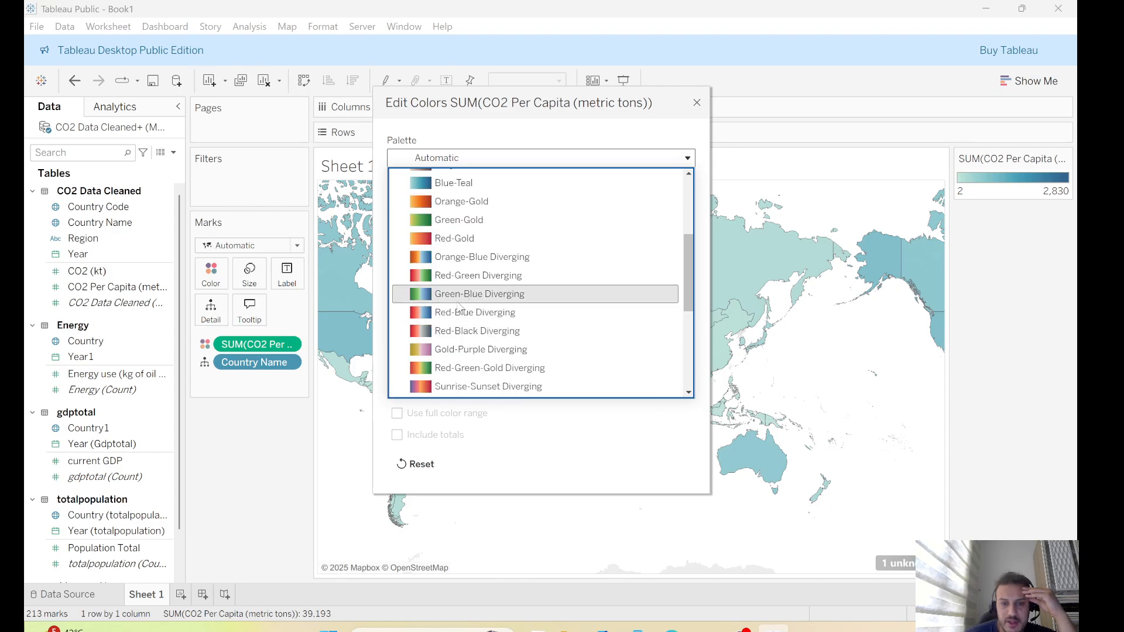
left_click(466, 277)
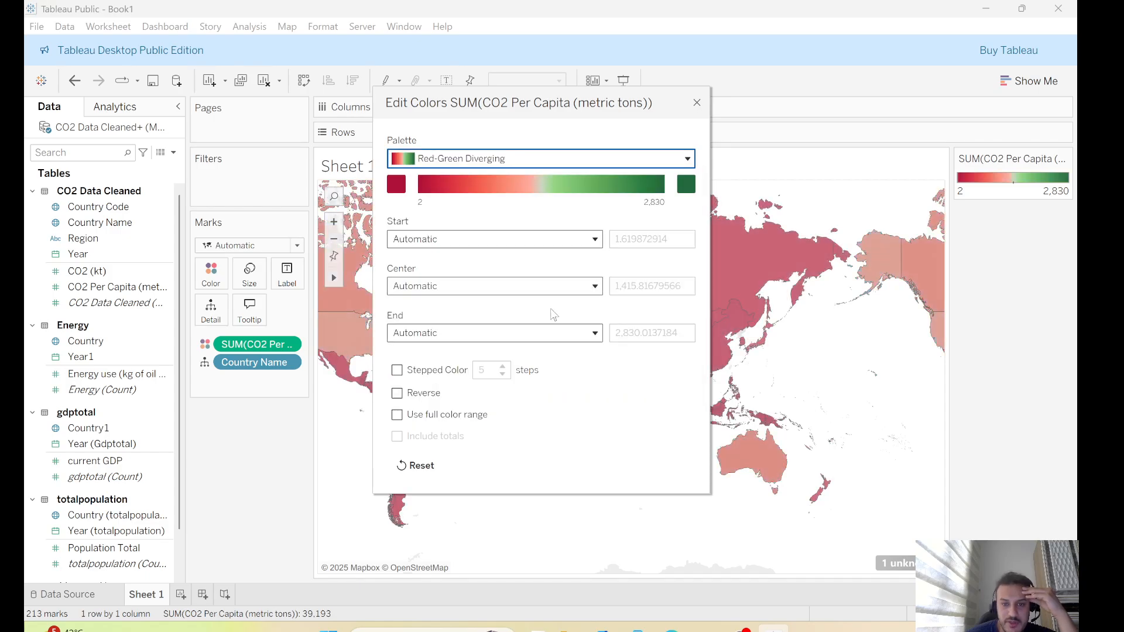
Set the color range to a custom start of 0 and a custom end of 622
left_click(585, 240)
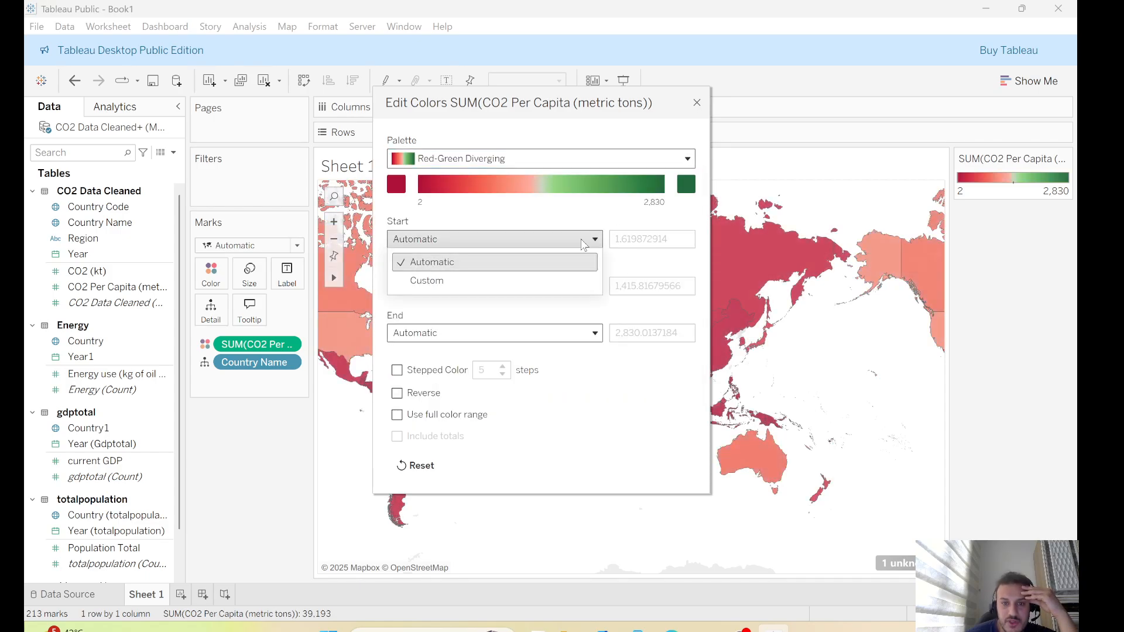
left_click(419, 279)
double_click(669, 239)
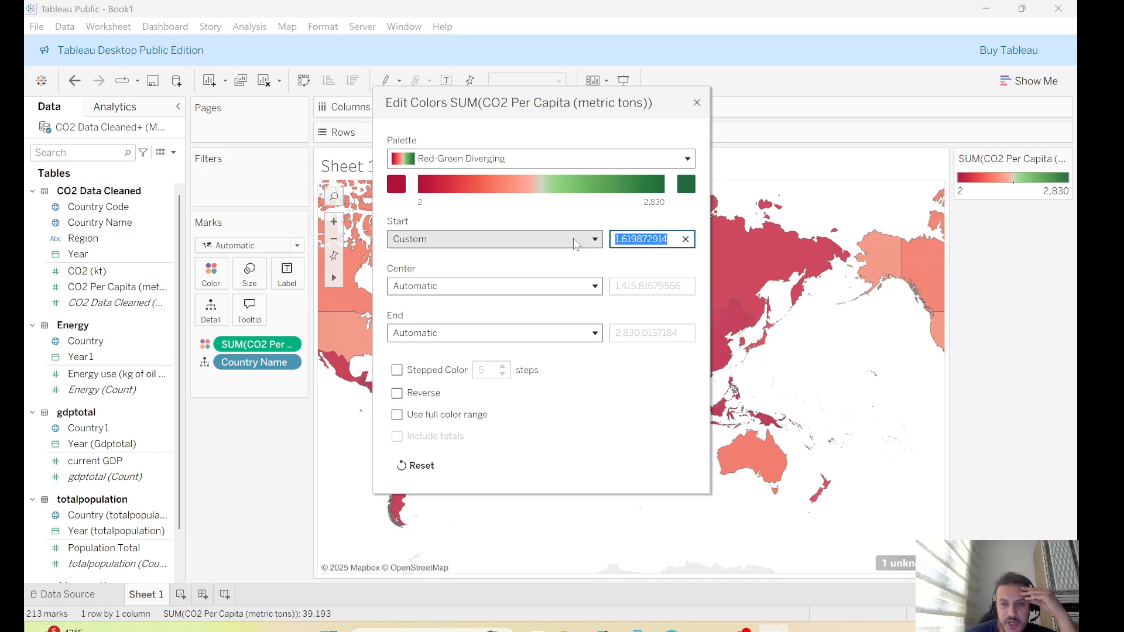
type("0")
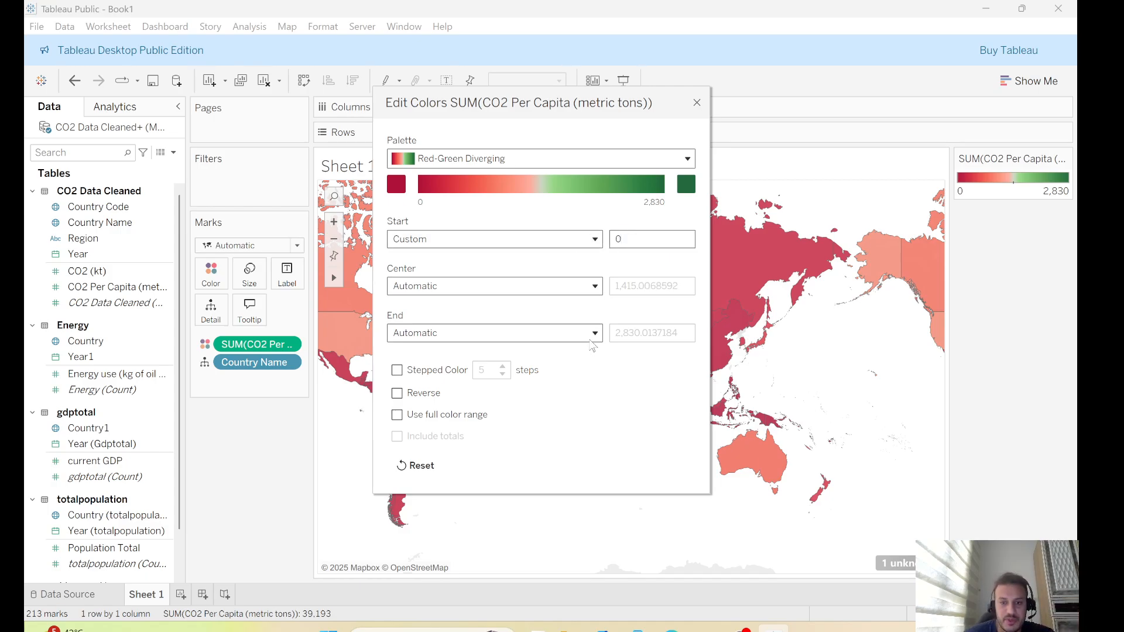
left_click(593, 333)
left_click(482, 381)
double_click(683, 334)
key("BackSpace")
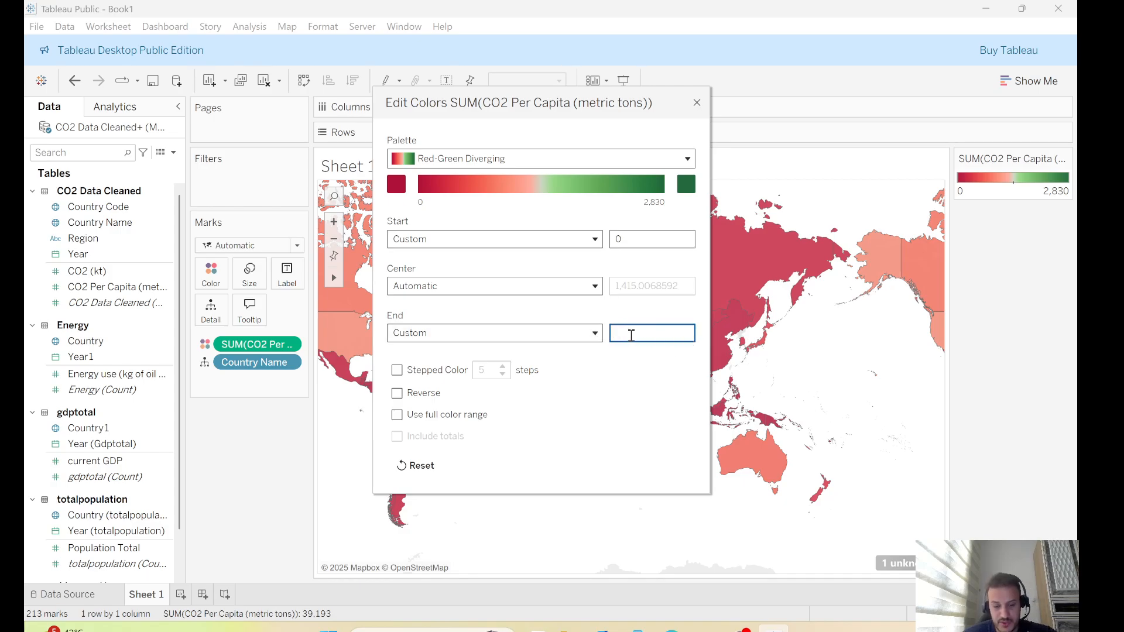
type("622")
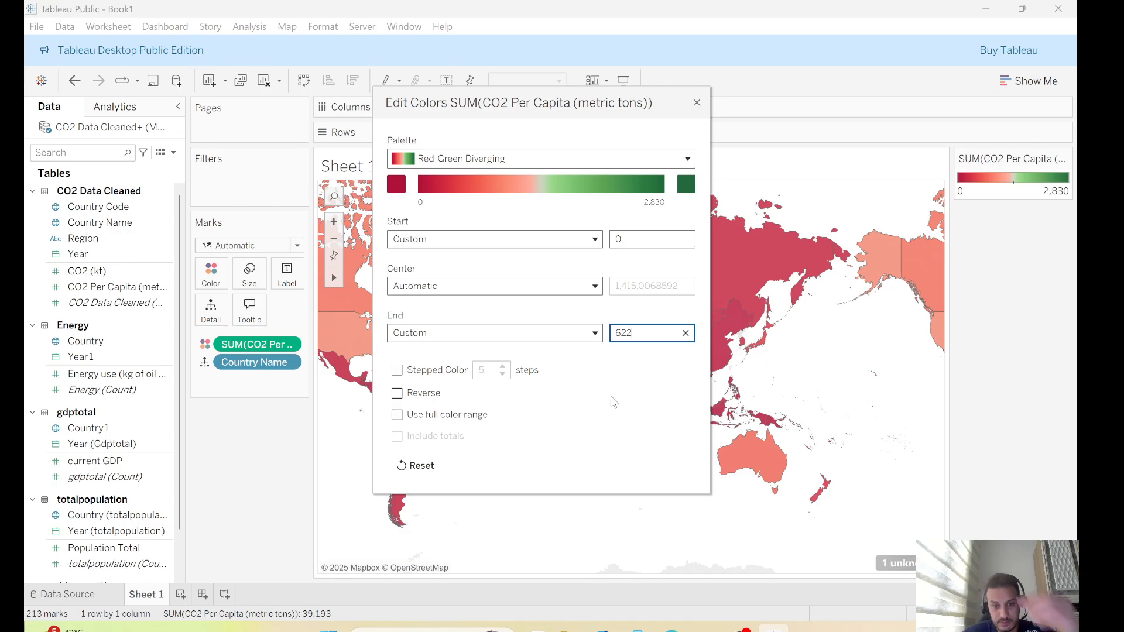
key("Return")
Turn on Stepped Color with 5 steps and reverse the palette, then close the color editor
left_click(398, 371)
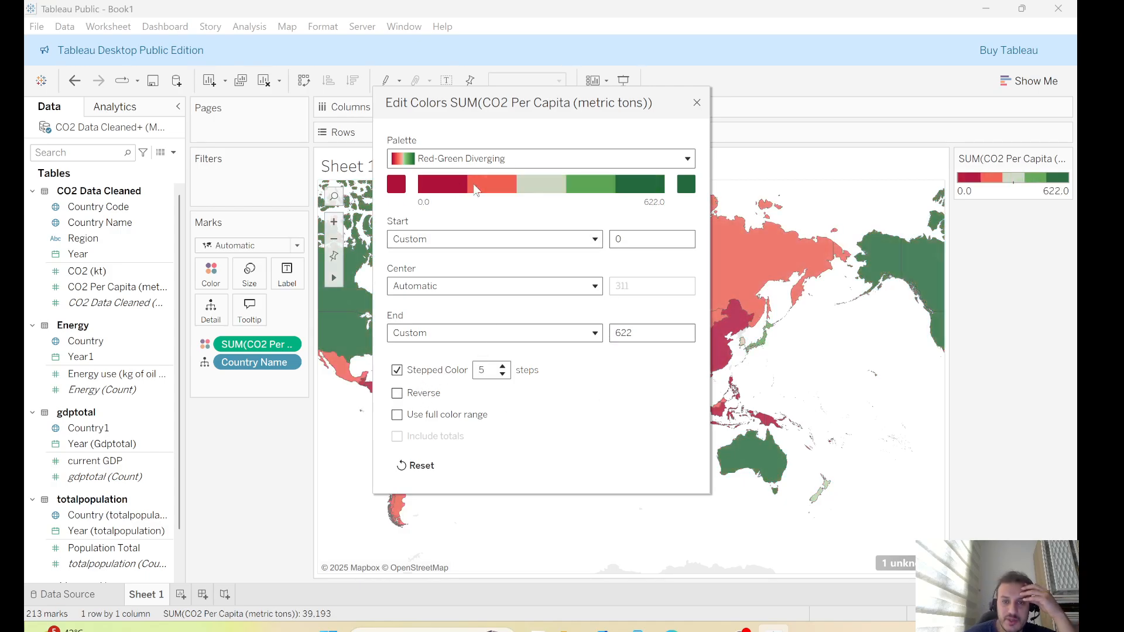
left_click(397, 393)
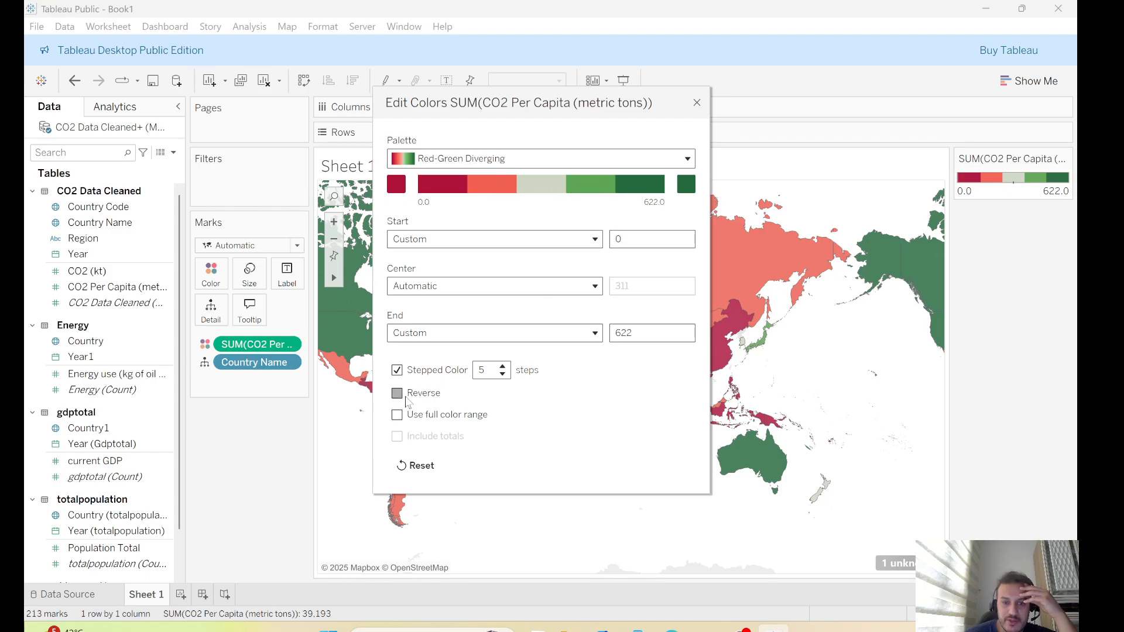
left_click(697, 103)
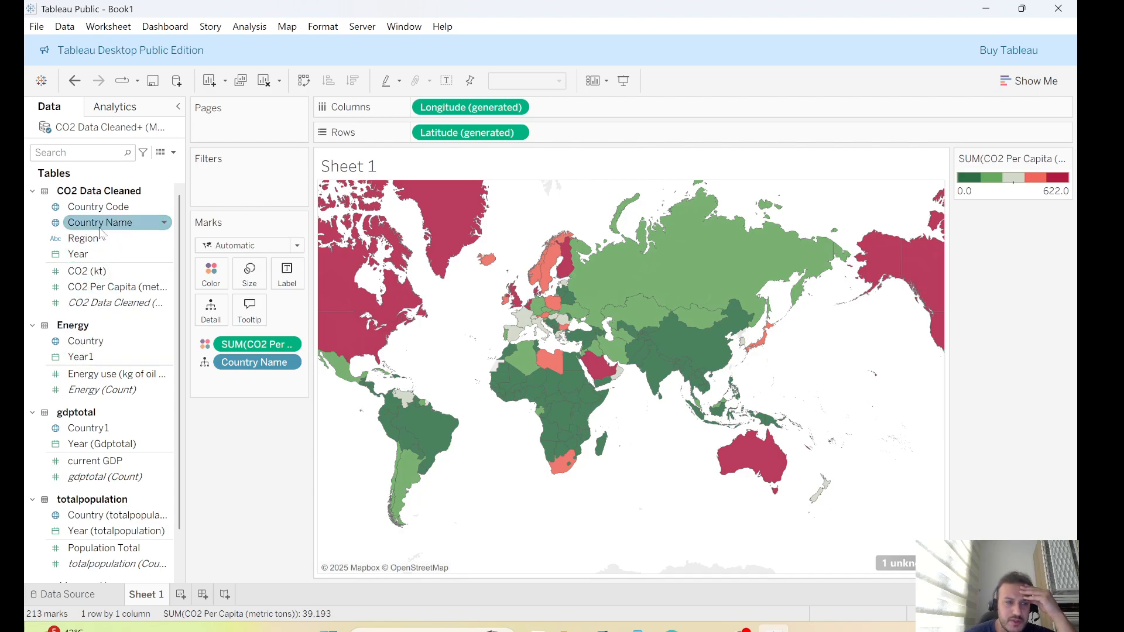
Add Country Name as a map label and remove the duplicate Country Name detail field
left_click_drag(99, 229, 287, 282)
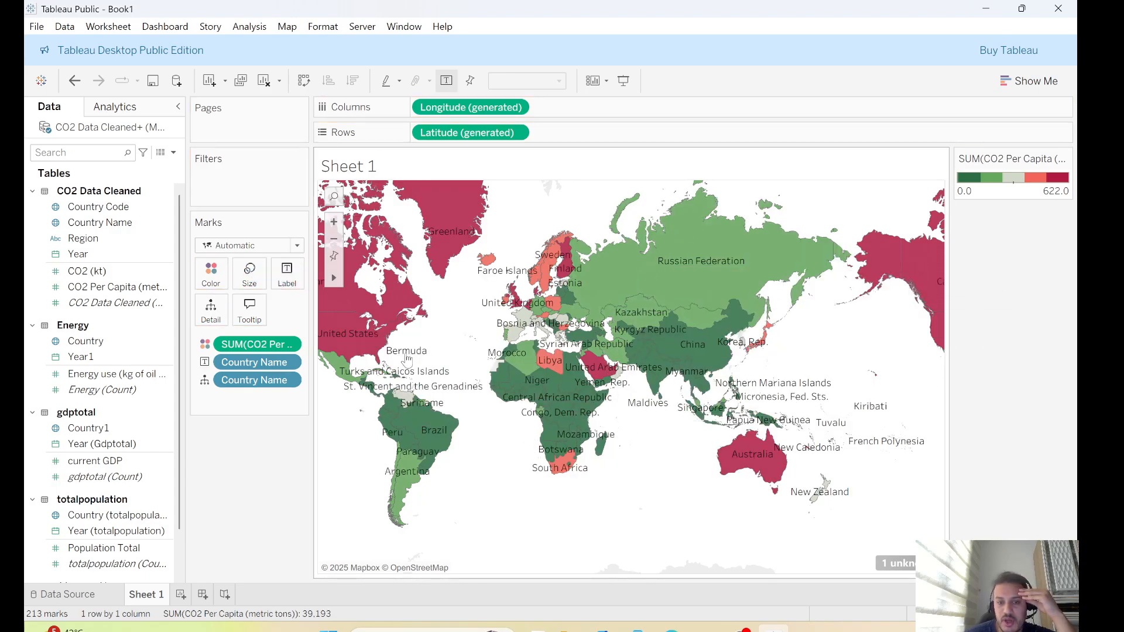
left_click(290, 381)
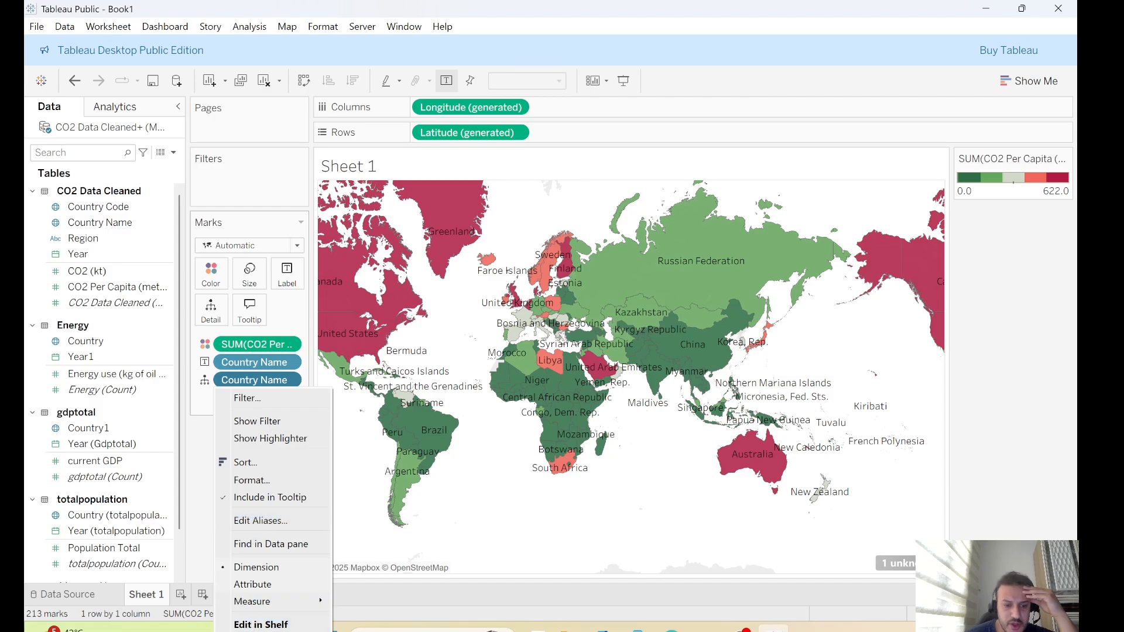
left_click(259, 631)
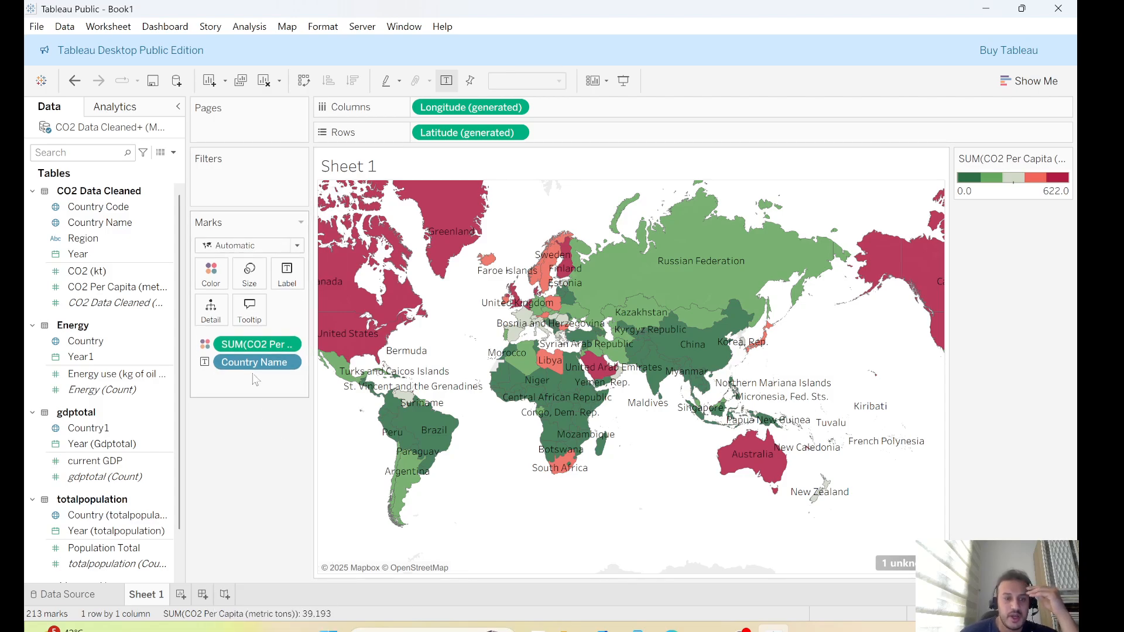
Remove the Country Name labels from the map and keep Country Name as a detail field only
left_click(289, 364)
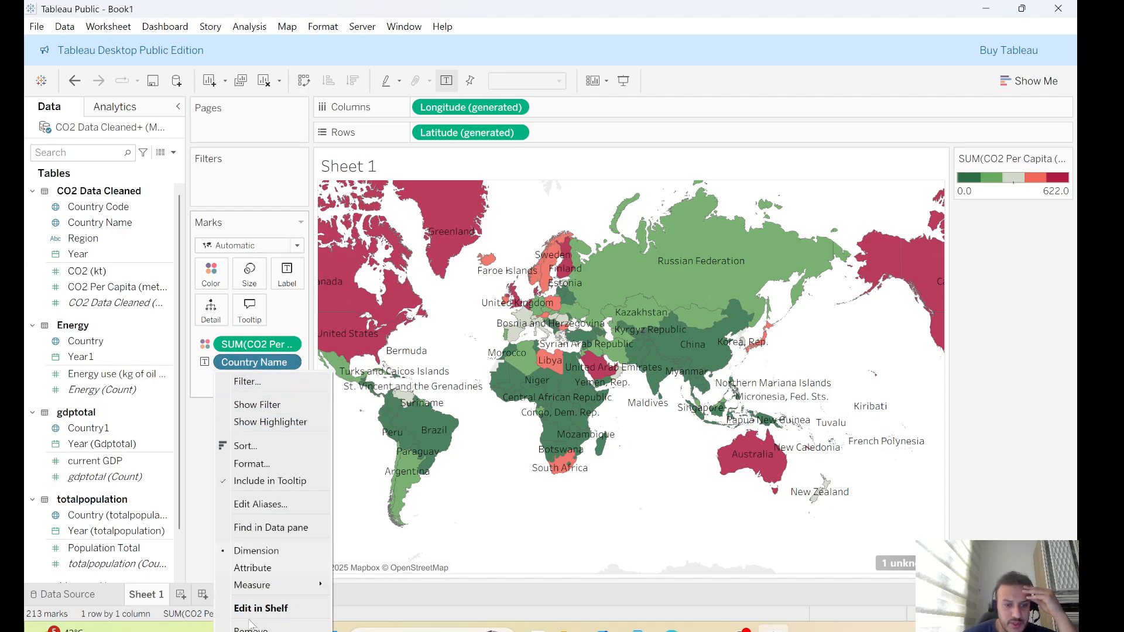
left_click(251, 628)
left_click_drag(113, 234, 704, 462)
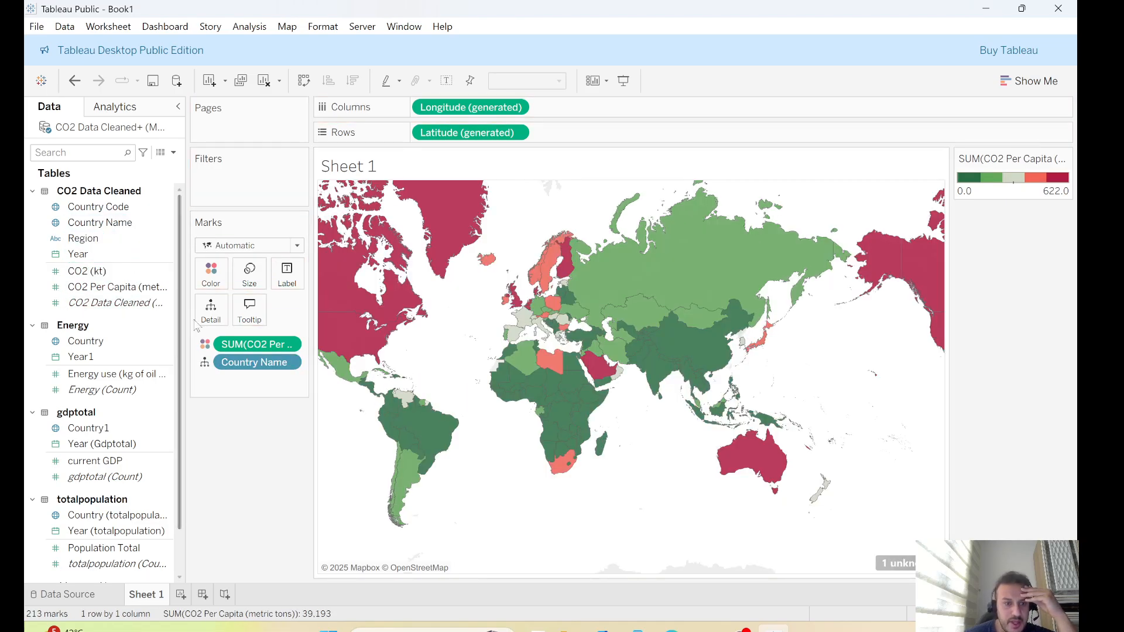
mouse_move(558, 373)
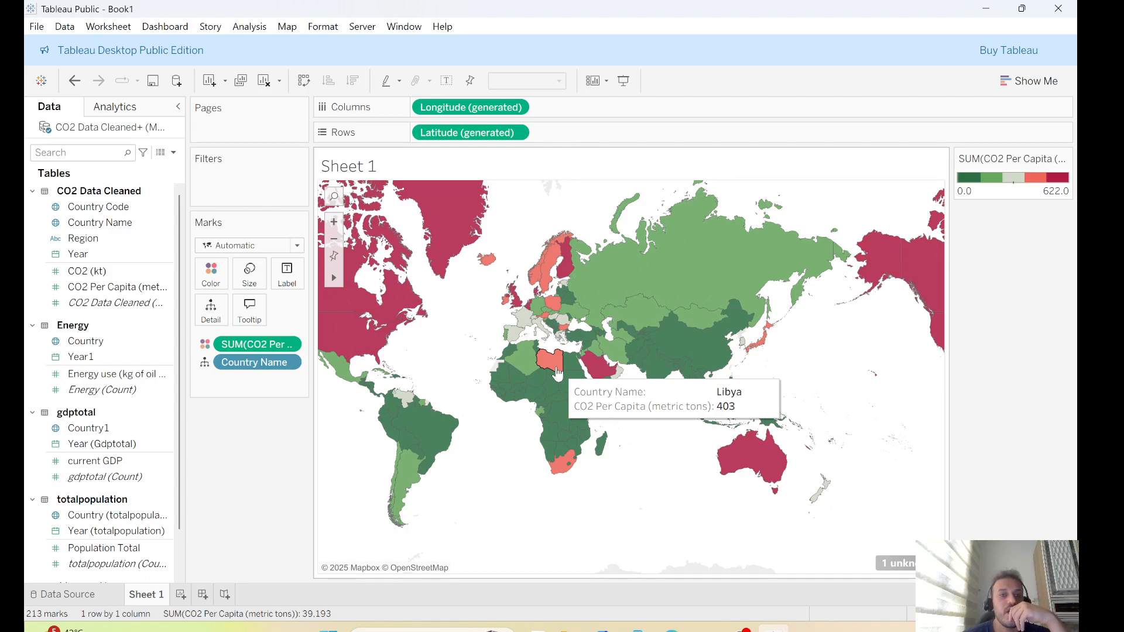
Create a new sheet mapping the Energy table's Country, with marks sized by Energy use
left_click(181, 595)
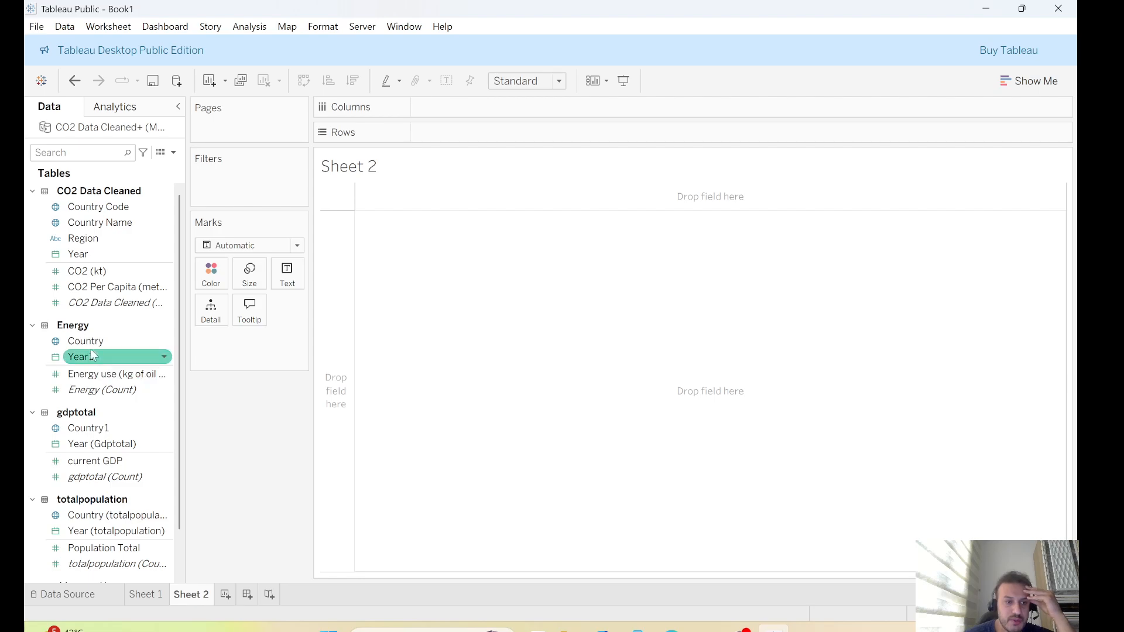
left_click_drag(89, 341, 537, 326)
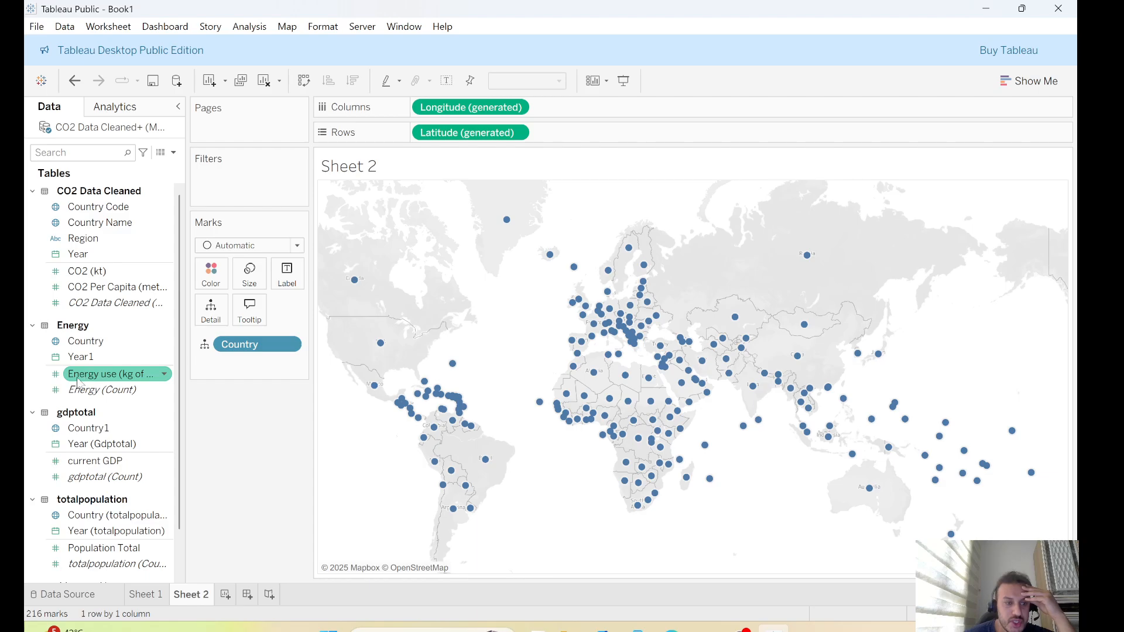
left_click_drag(101, 380, 667, 293)
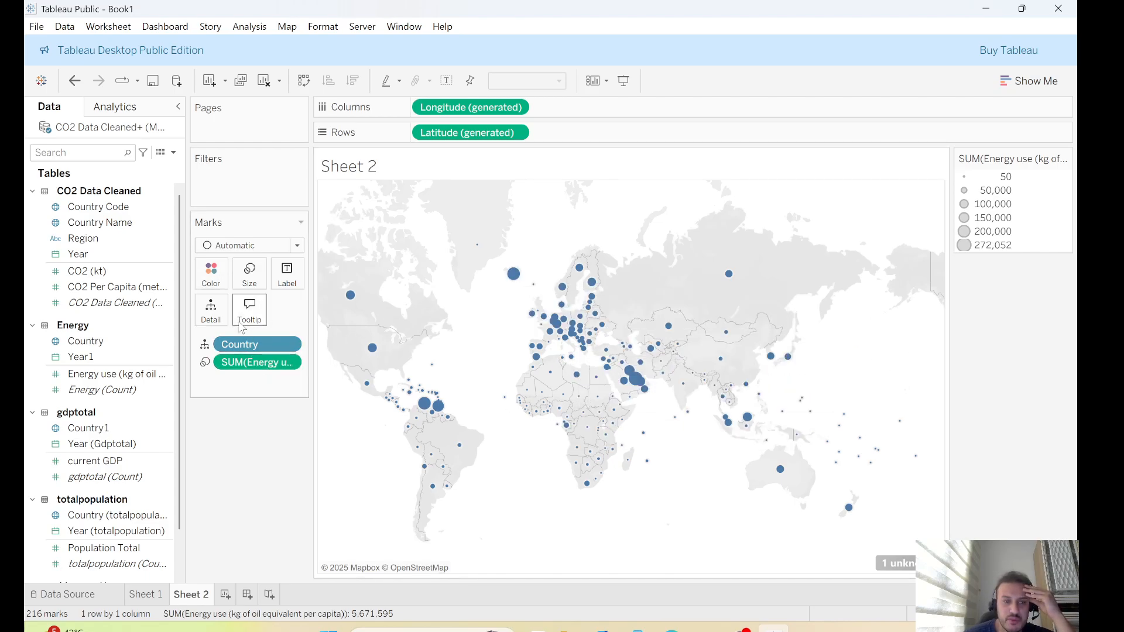
left_click(210, 273)
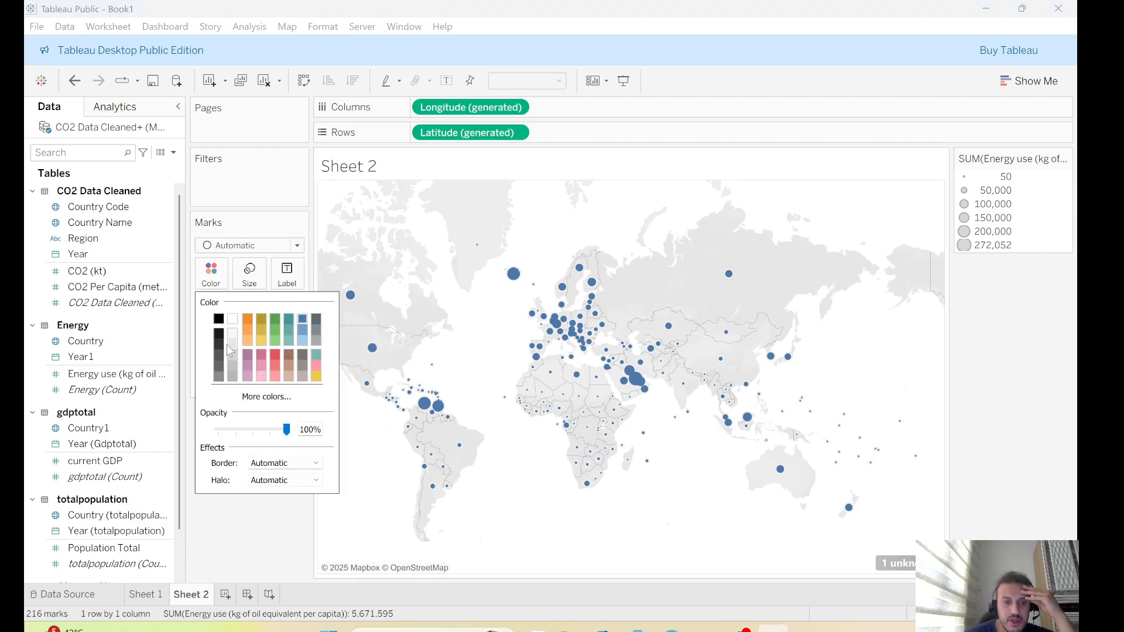
left_click(210, 274)
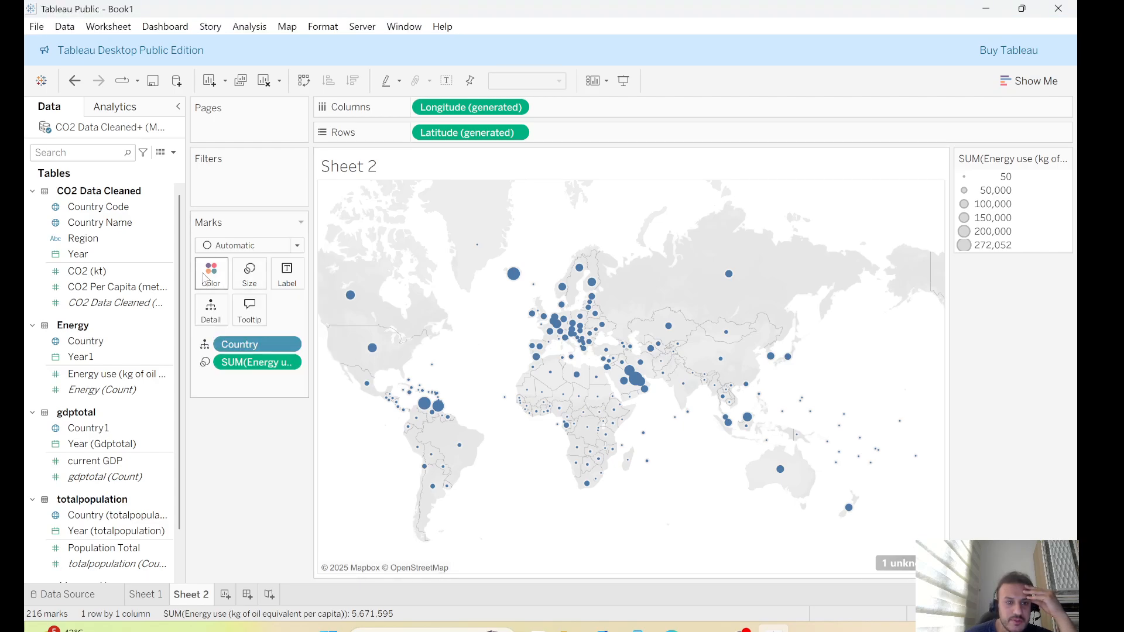
left_click(208, 276)
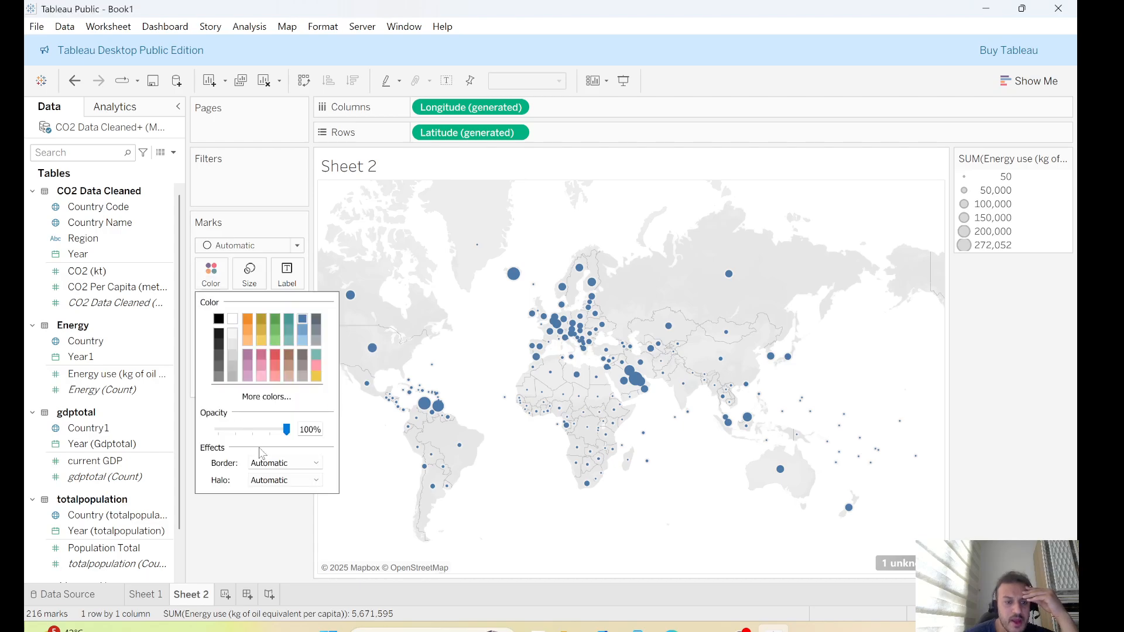
left_click(263, 542)
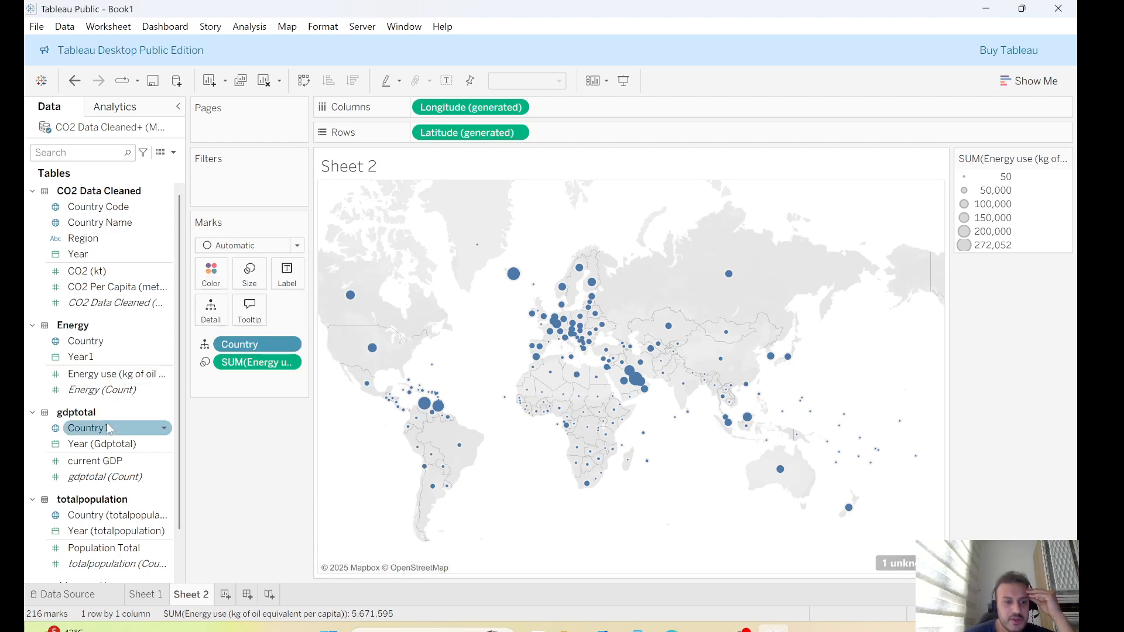
Color the energy marks by Energy use and choose the Red-Green Diverging palette
left_click_drag(117, 374, 212, 276)
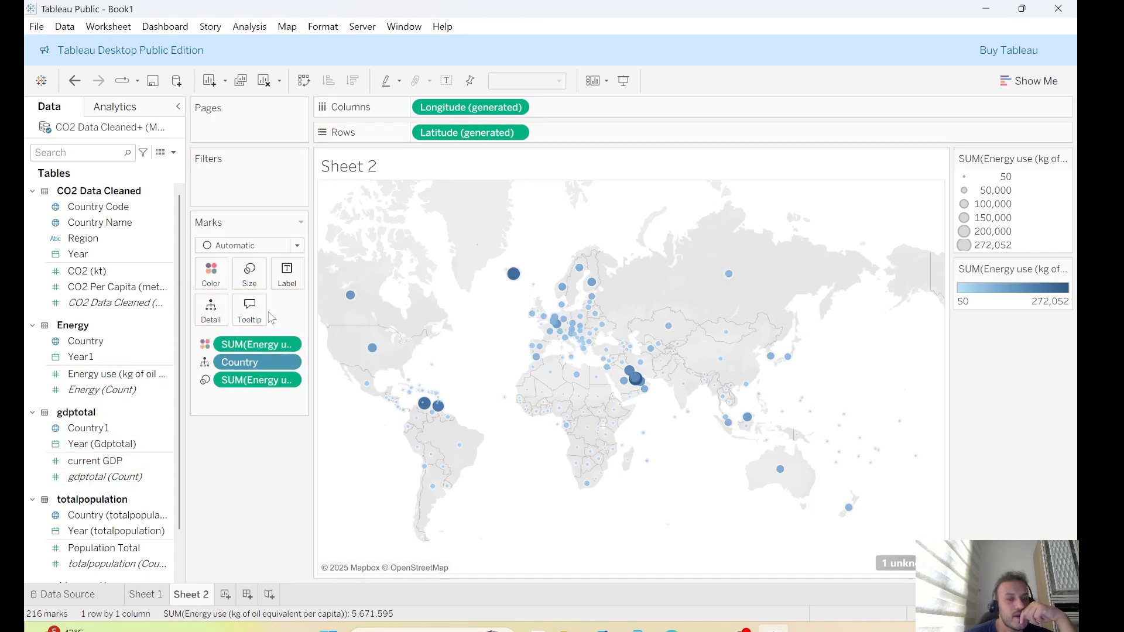
left_click(224, 275)
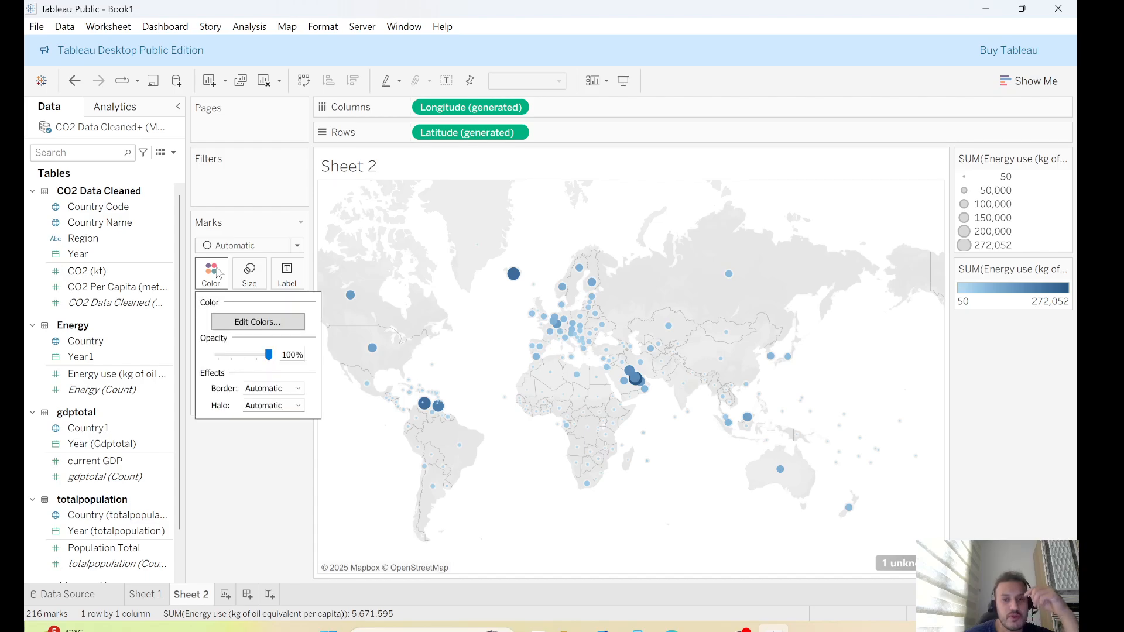
left_click(251, 319)
left_click(486, 157)
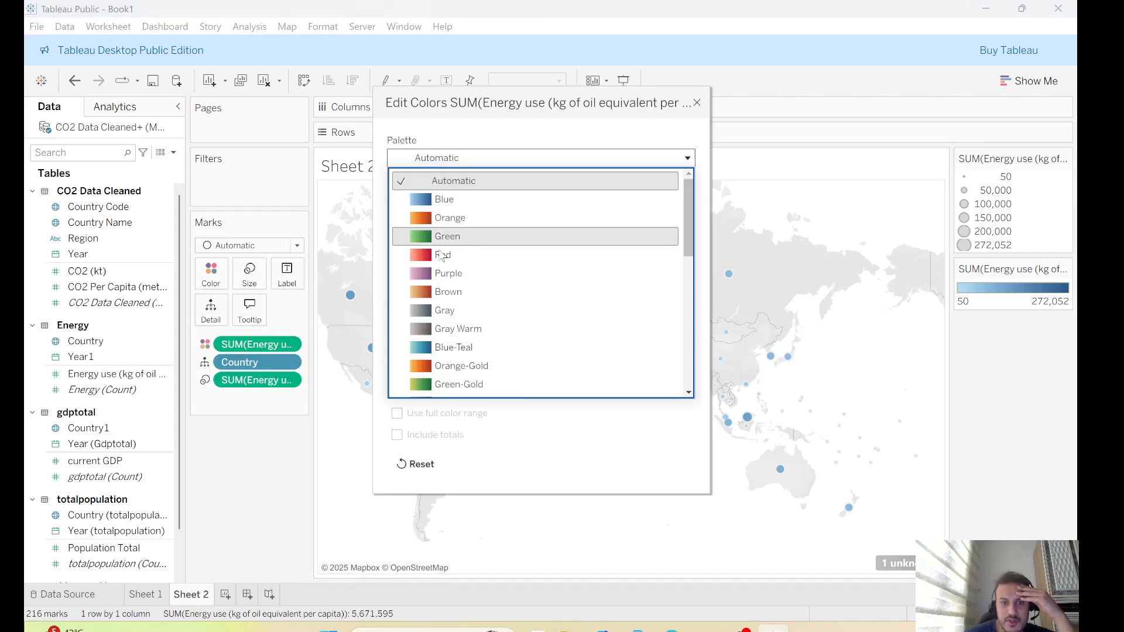
scroll(483, 293, "down", 2)
scroll(484, 317, "down", 2)
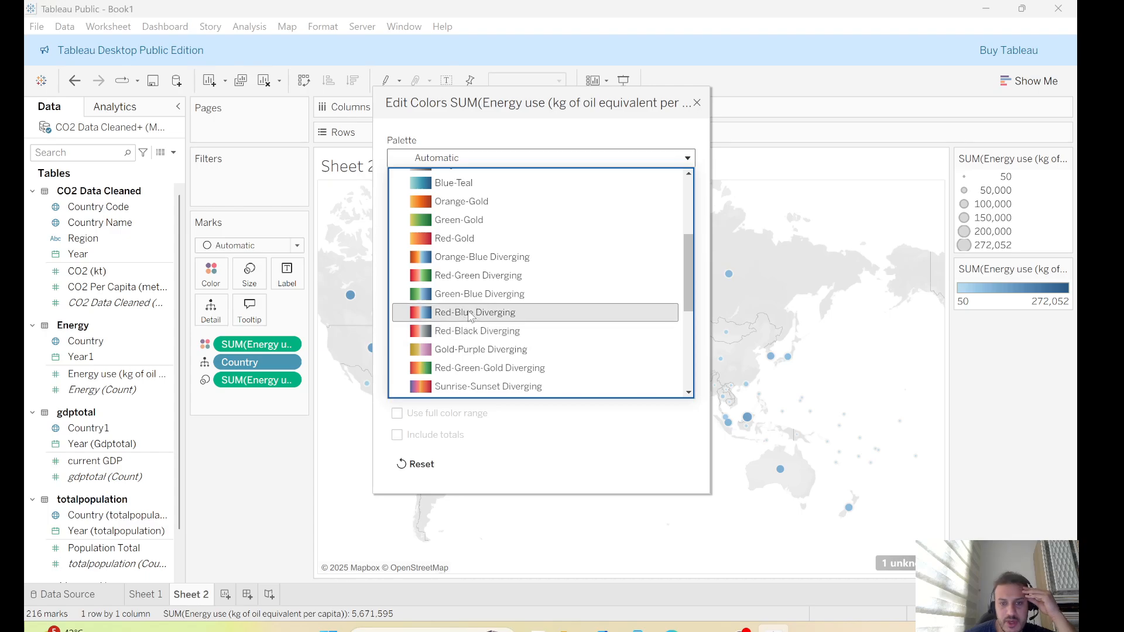
left_click(475, 276)
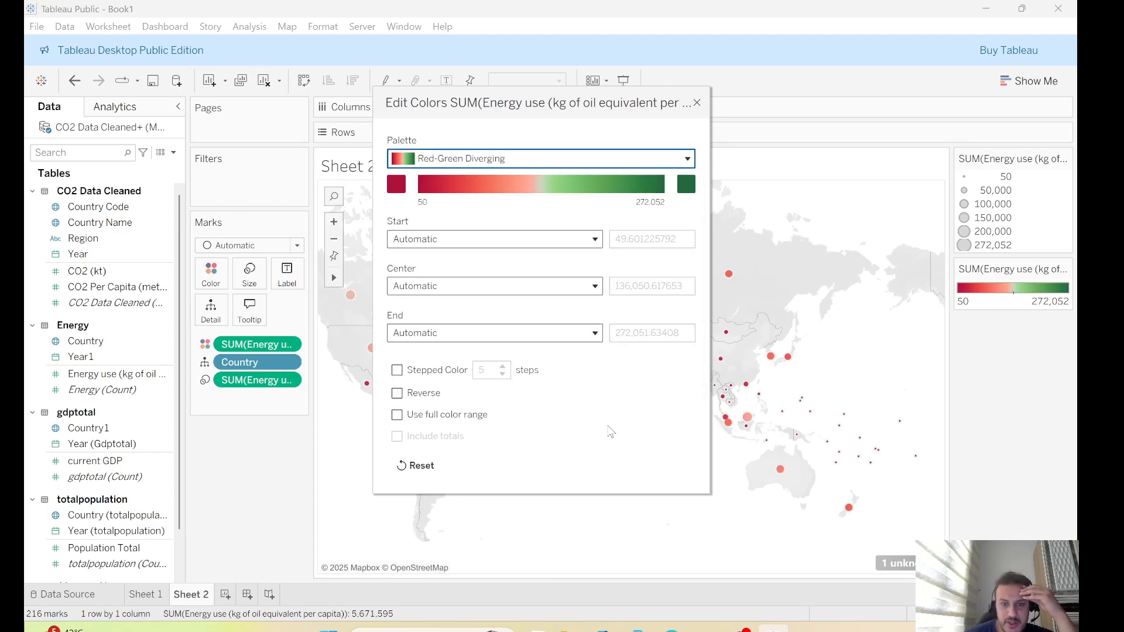
Enable Stepped Color with 5 steps and reverse the energy palette, then close the color editor
left_click(397, 370)
left_click(397, 393)
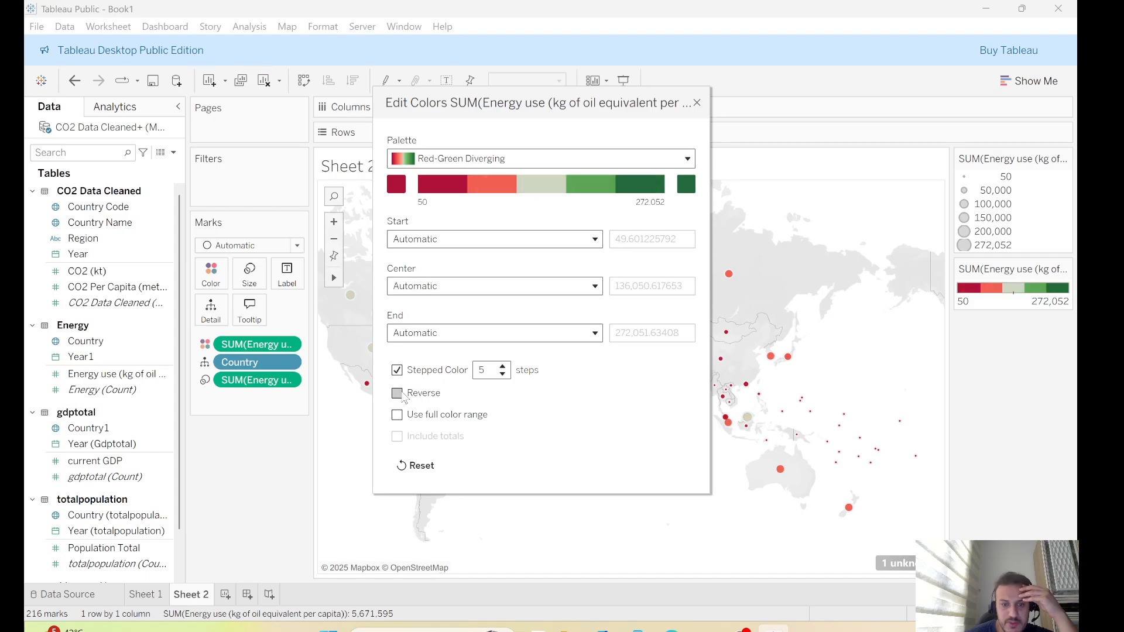
left_click(698, 106)
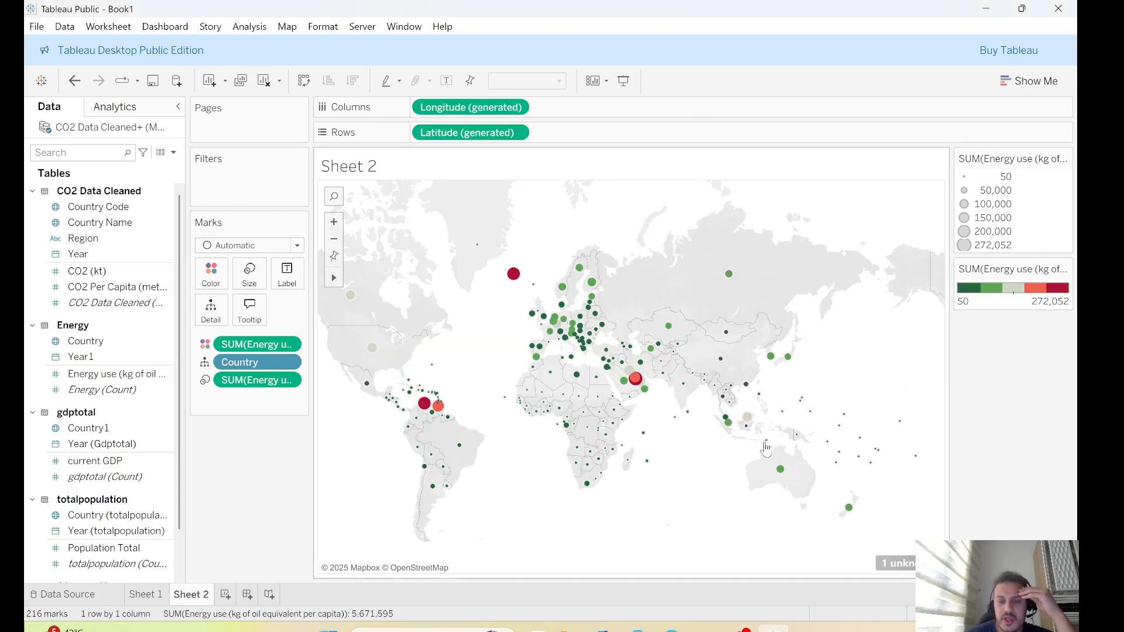
Create a new sheet with a line chart of current GDP over Year (Gdptotal)
left_click(111, 378)
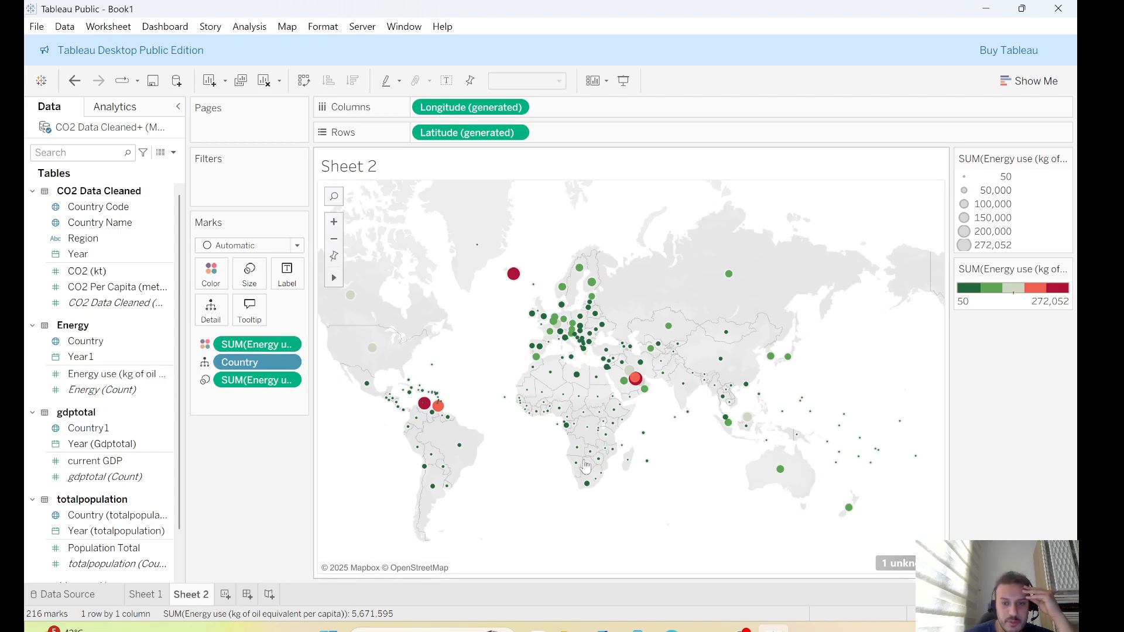
left_click(225, 594)
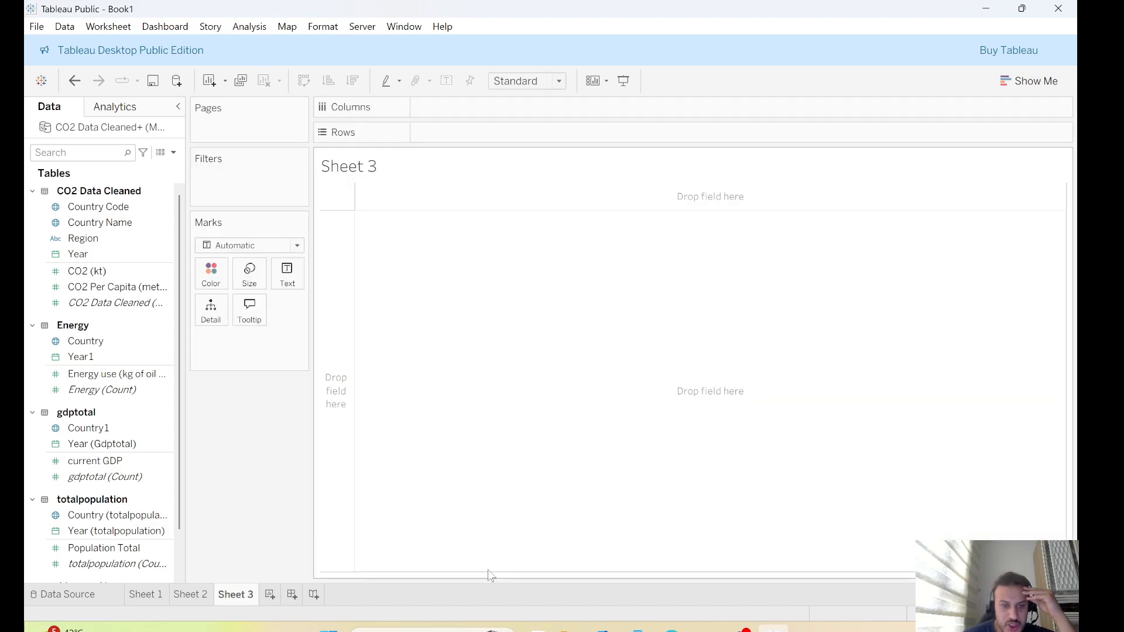
left_click(145, 431)
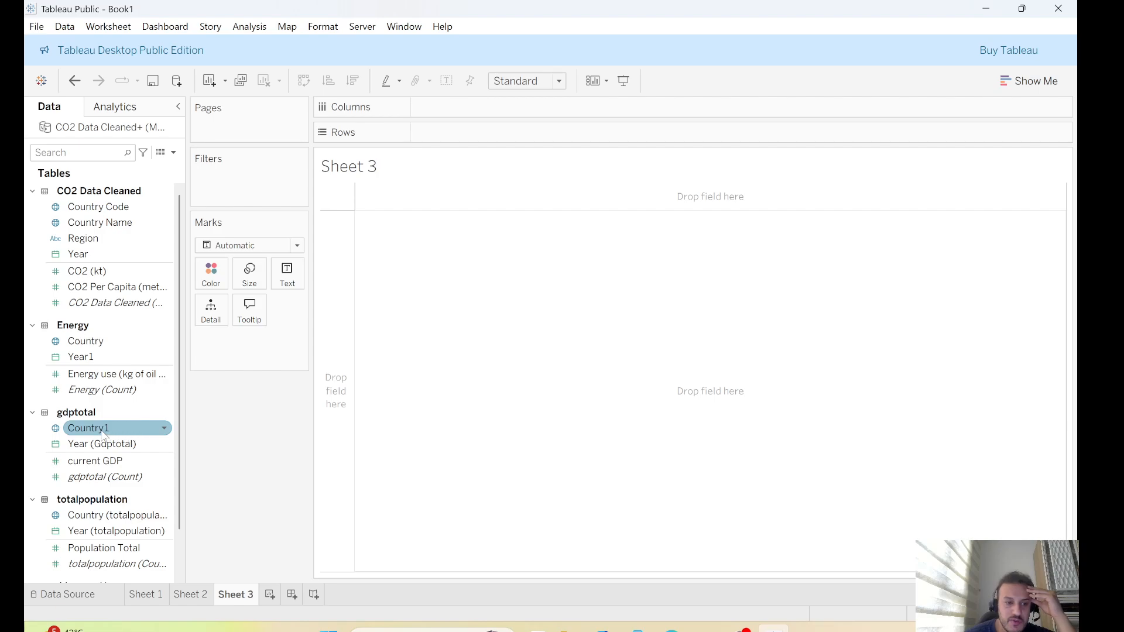
mouse_move(89, 432)
left_mouse_down()
mouse_move(290, 432)
mouse_move(85, 430)
mouse_move(88, 446)
mouse_move(469, 268)
mouse_move(454, 108)
left_mouse_up()
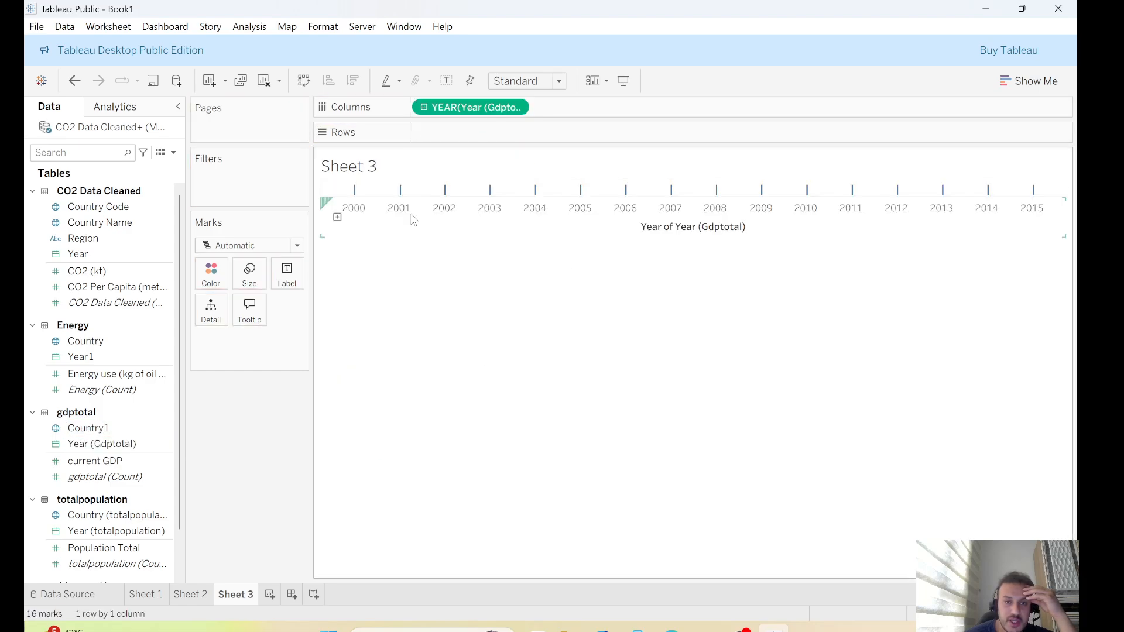
left_click_drag(87, 428, 469, 134)
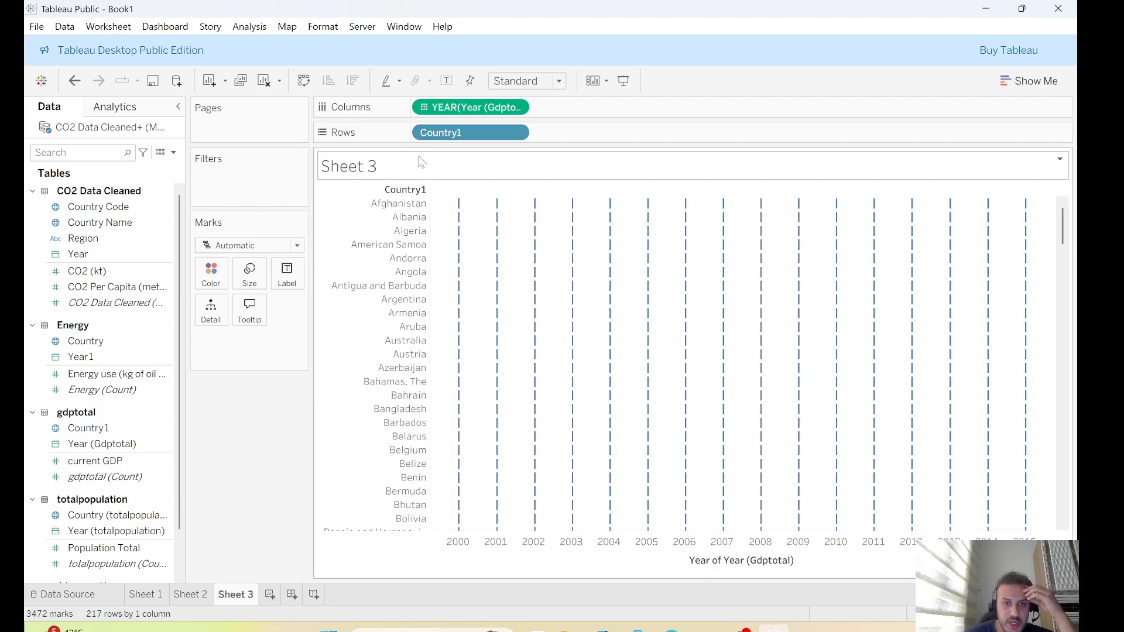
left_click(516, 133)
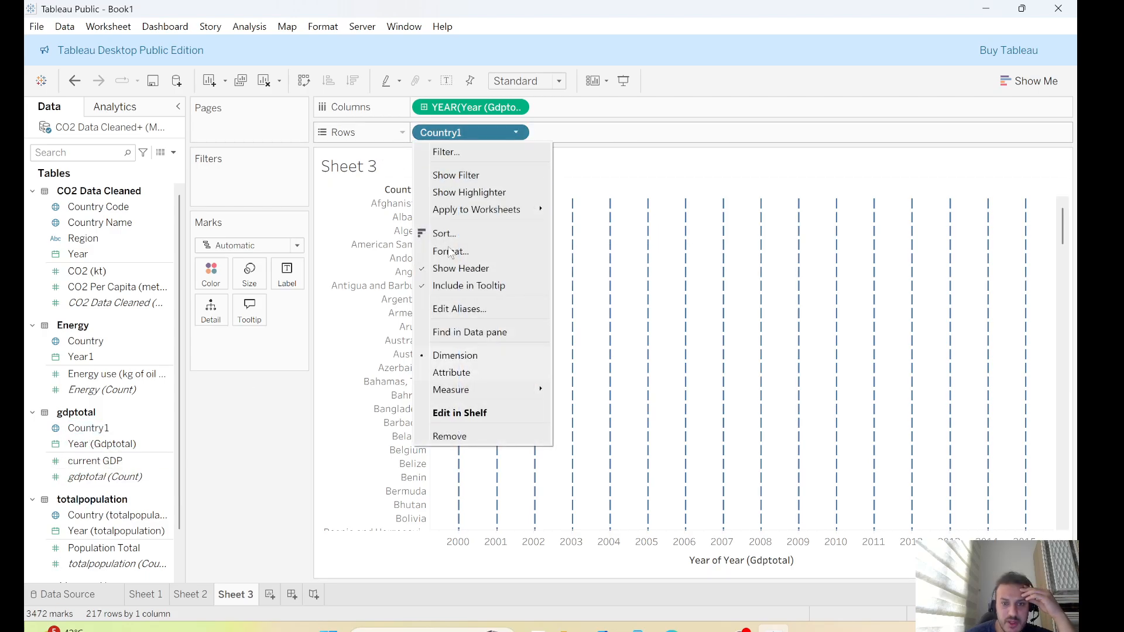
left_click(454, 436)
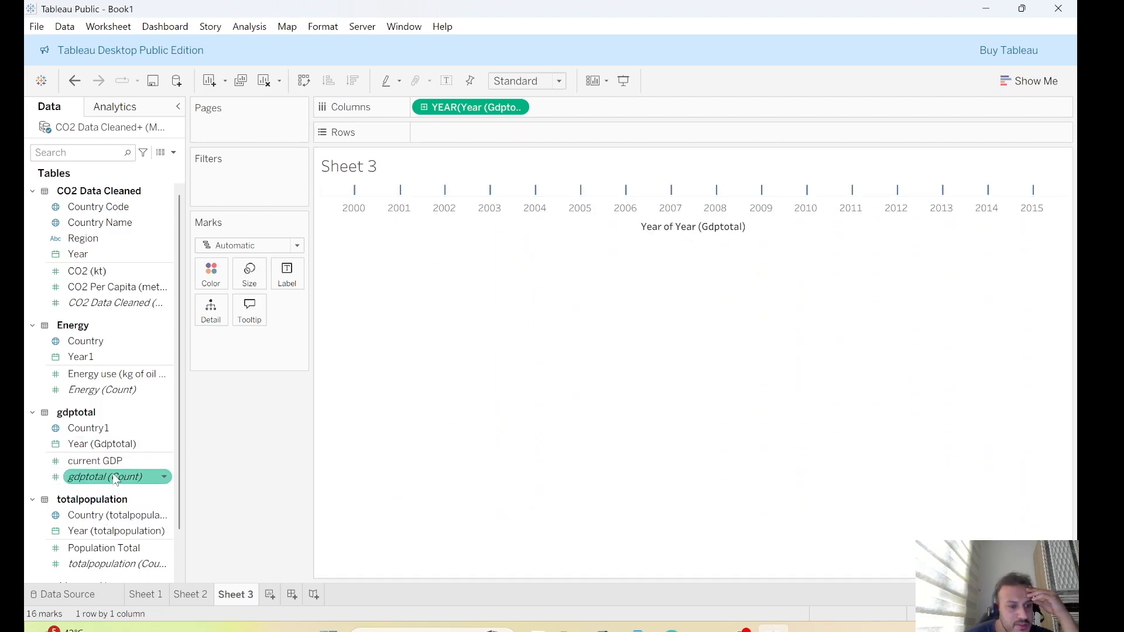
left_click_drag(94, 461, 486, 136)
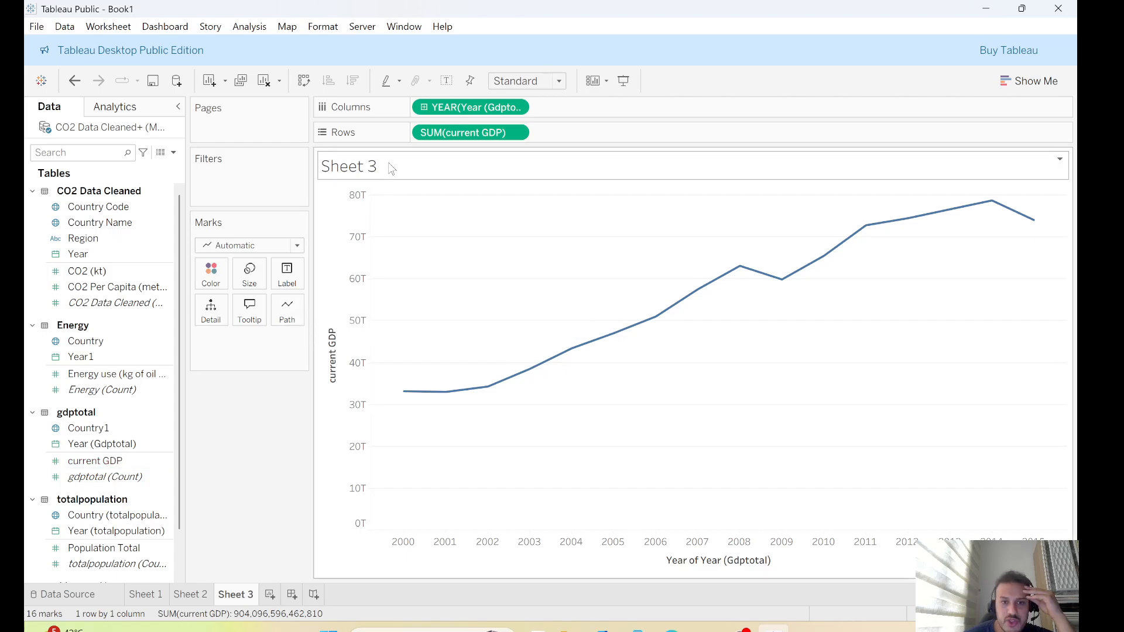
Retitle the GDP line chart sheet as "<line graph"
left_click(1060, 159)
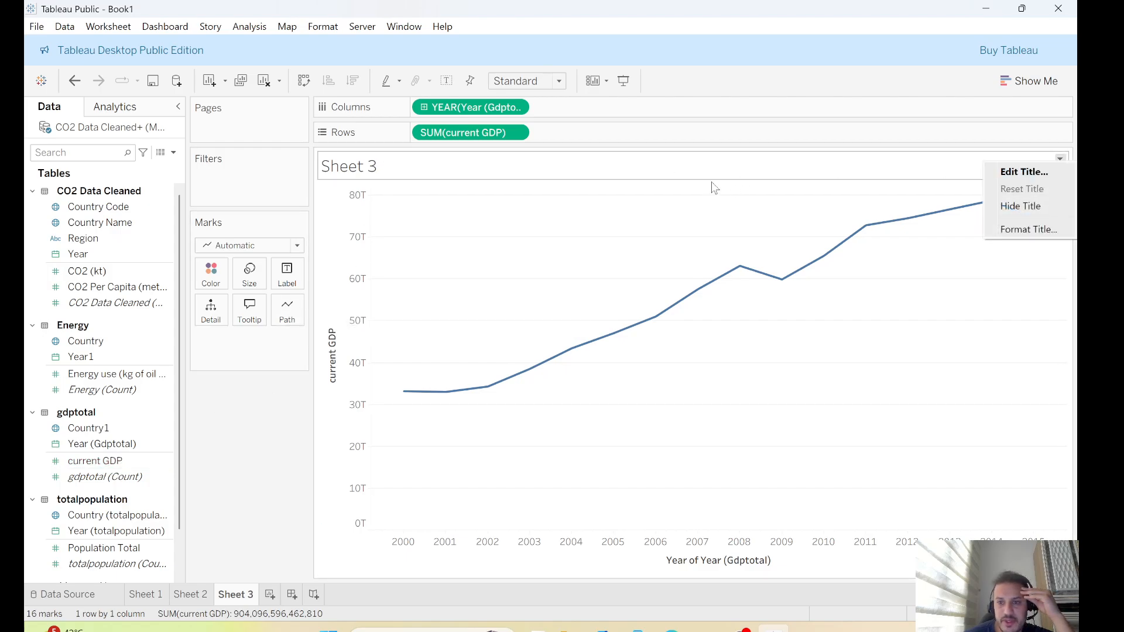
left_click(1022, 172)
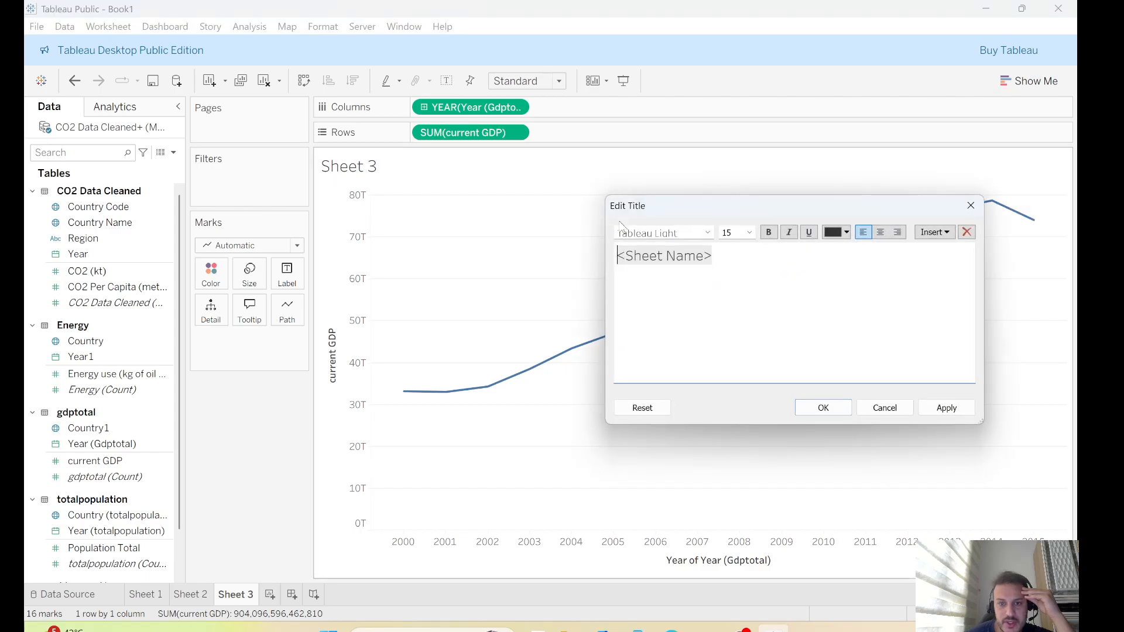
left_click_drag(703, 257, 631, 255)
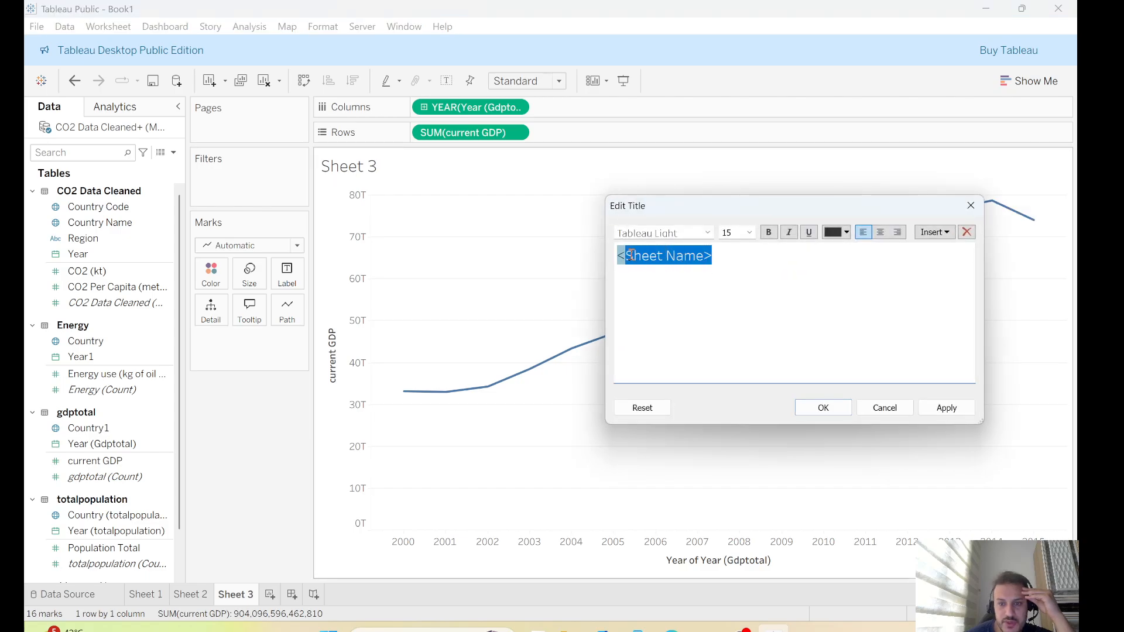
key("BackSpace")
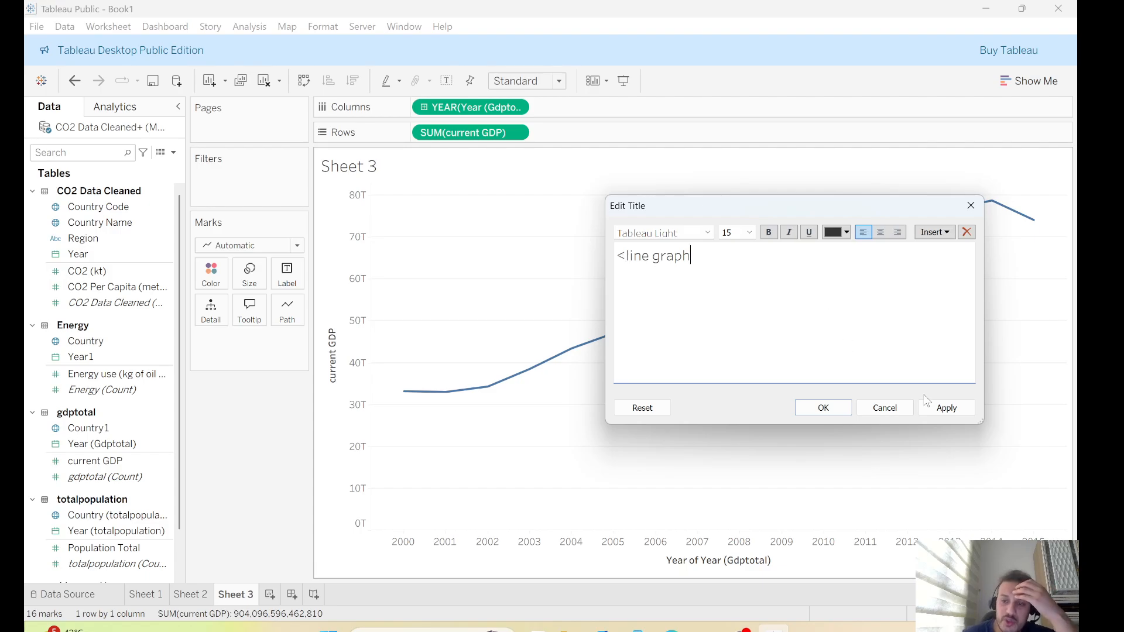
left_click(946, 408)
left_click(823, 408)
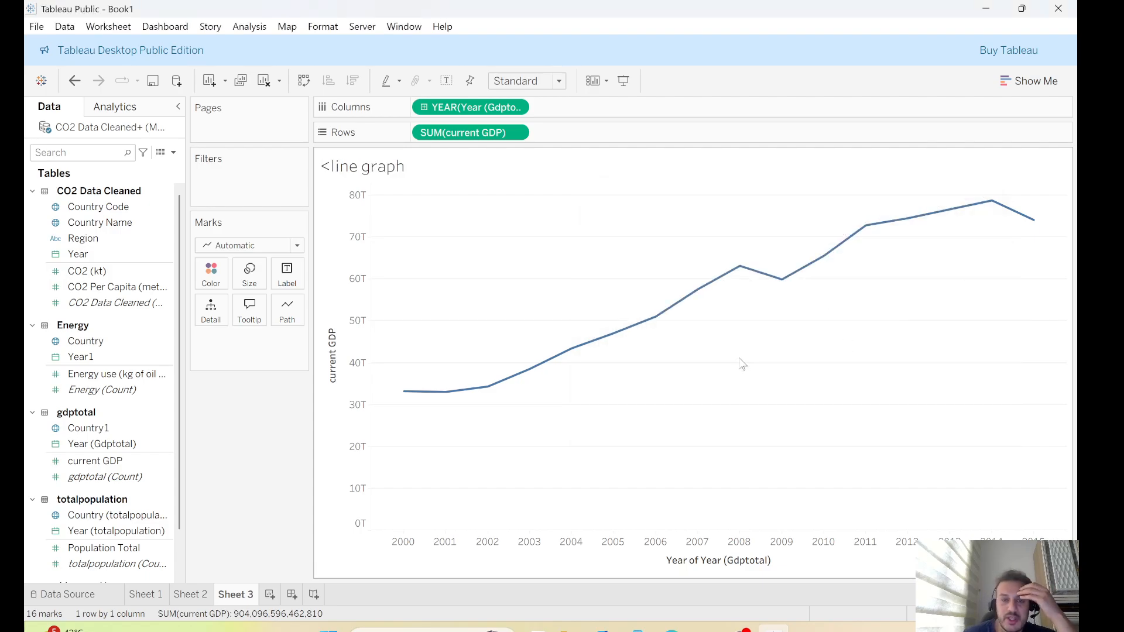
Retitle the energy map sheet as "<Energy per use>" and apply it
left_click(199, 595)
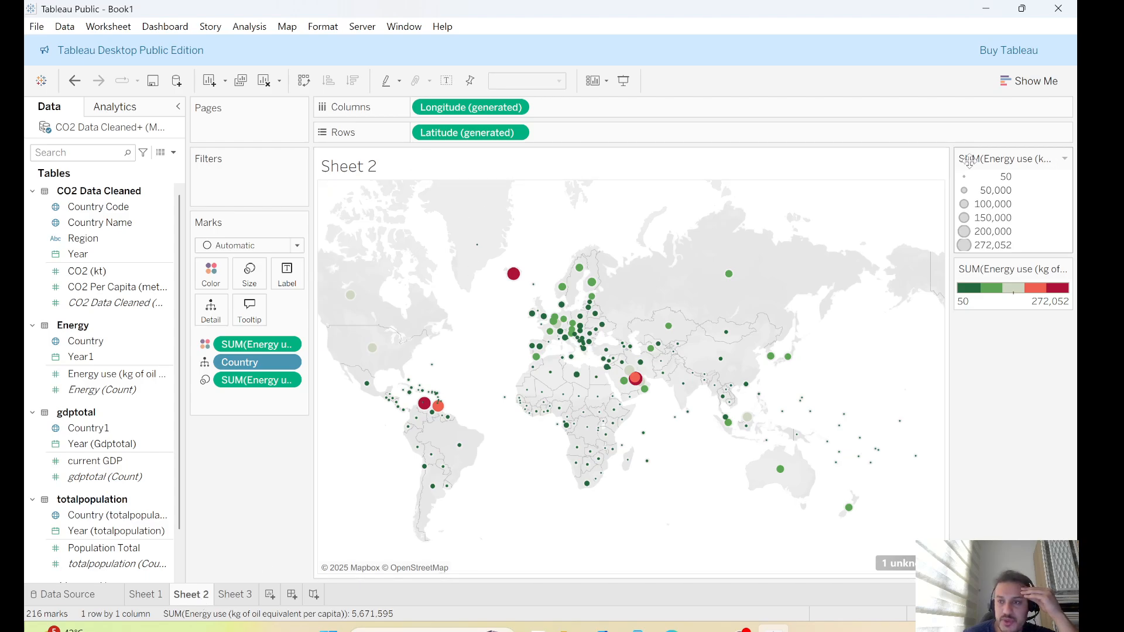
left_click(938, 159)
left_click(963, 171)
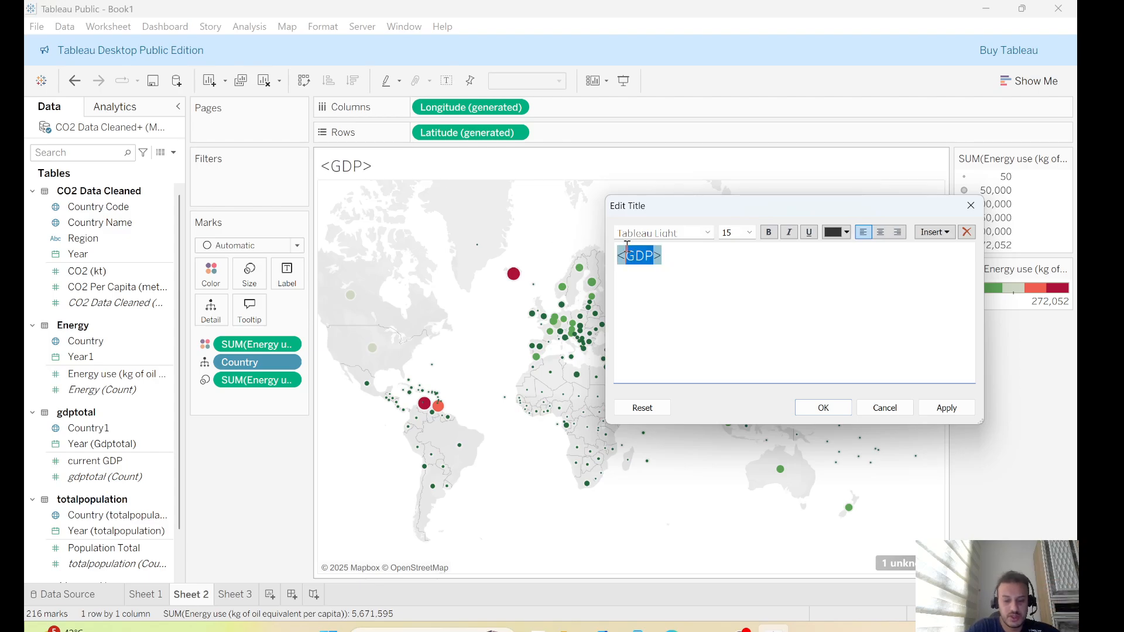
type("E>")
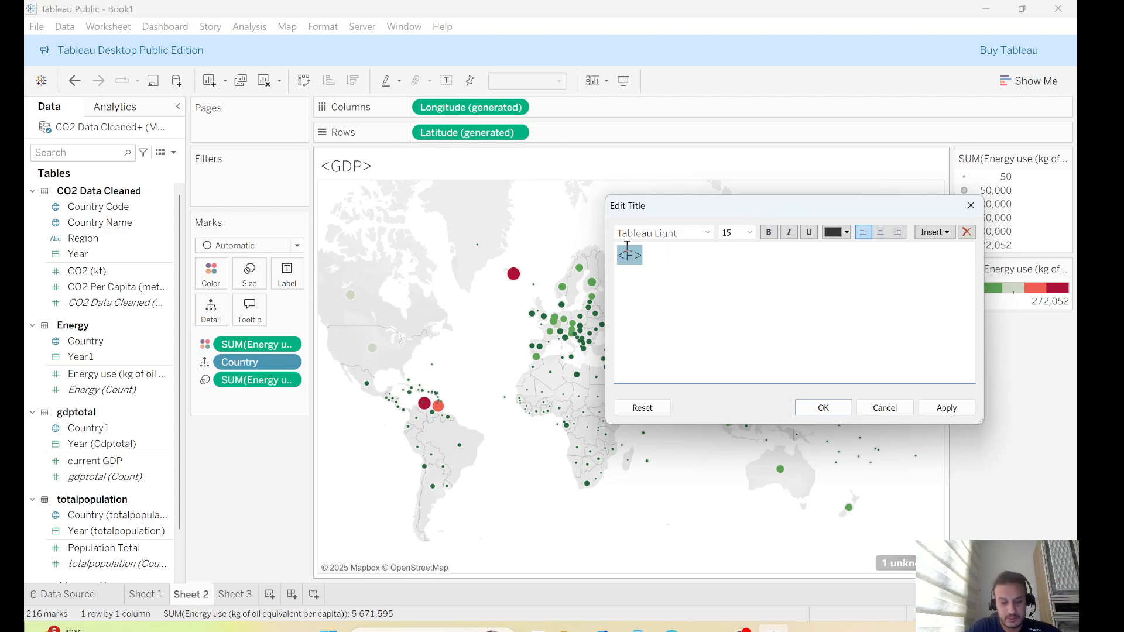
type("nergy per use")
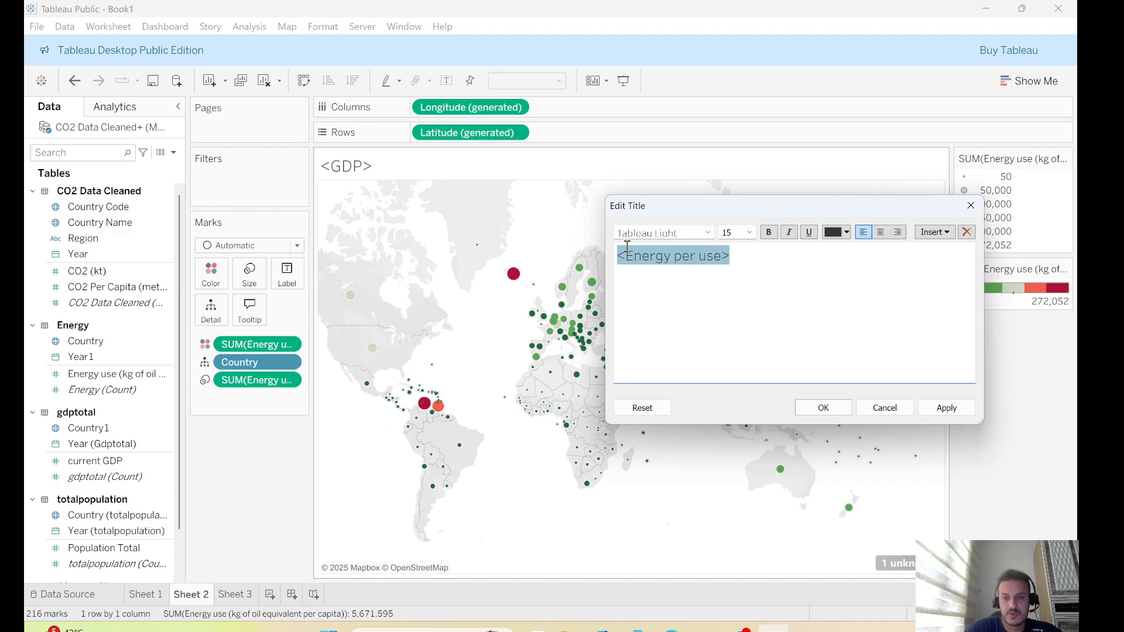
left_click(947, 408)
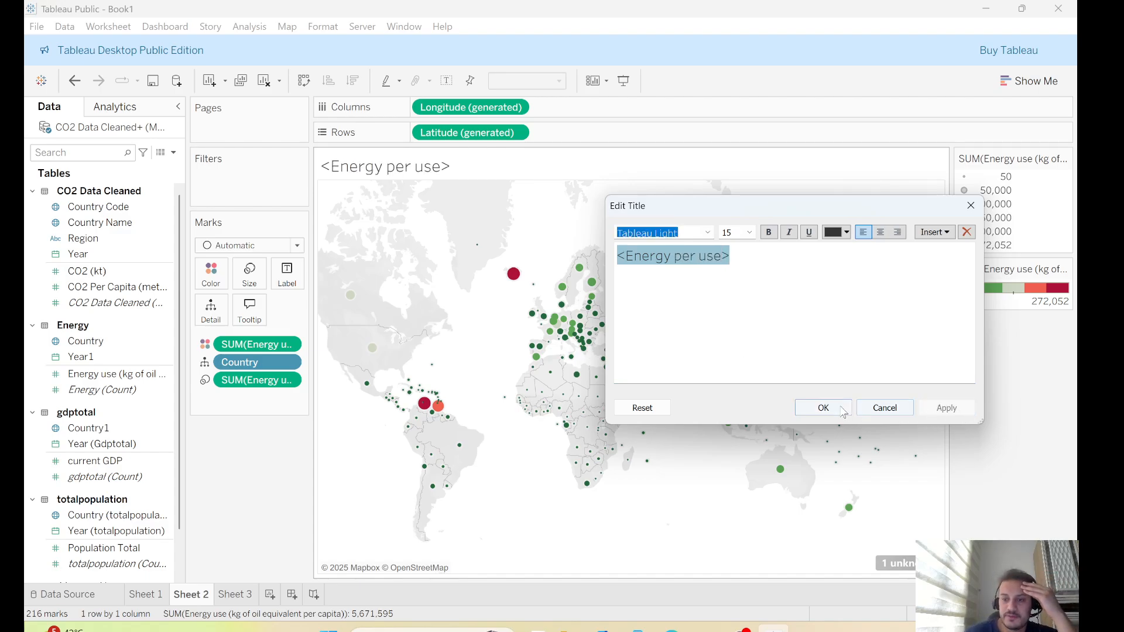
Retitle the CO2 per capita map sheet as "<global CO2 emison>" and apply it
left_click(824, 407)
left_click(150, 596)
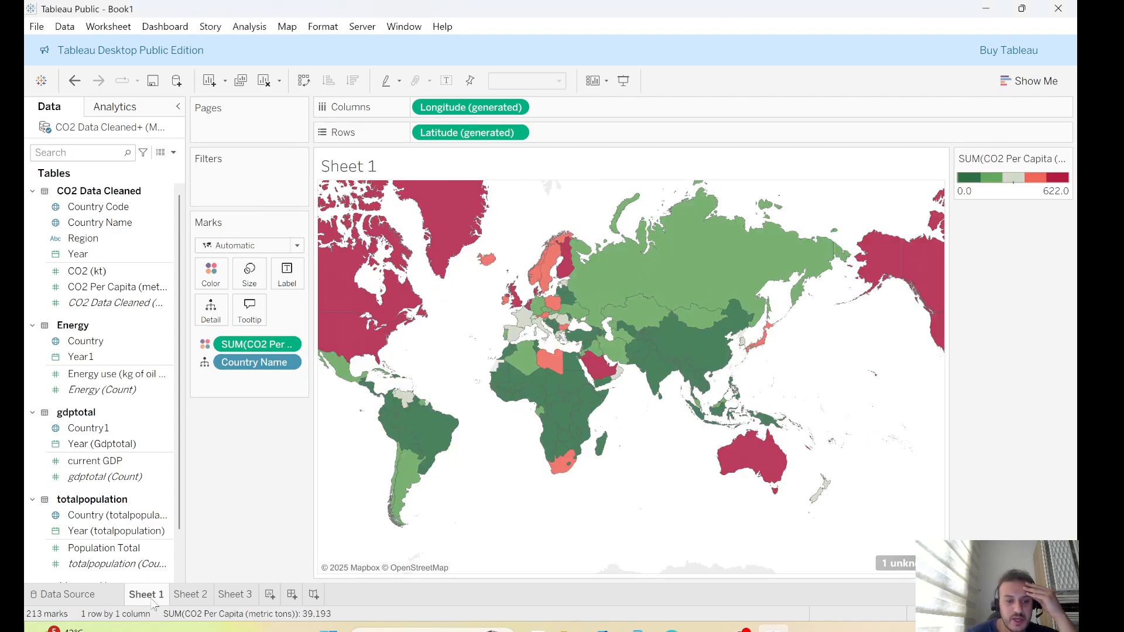
double_click(348, 166)
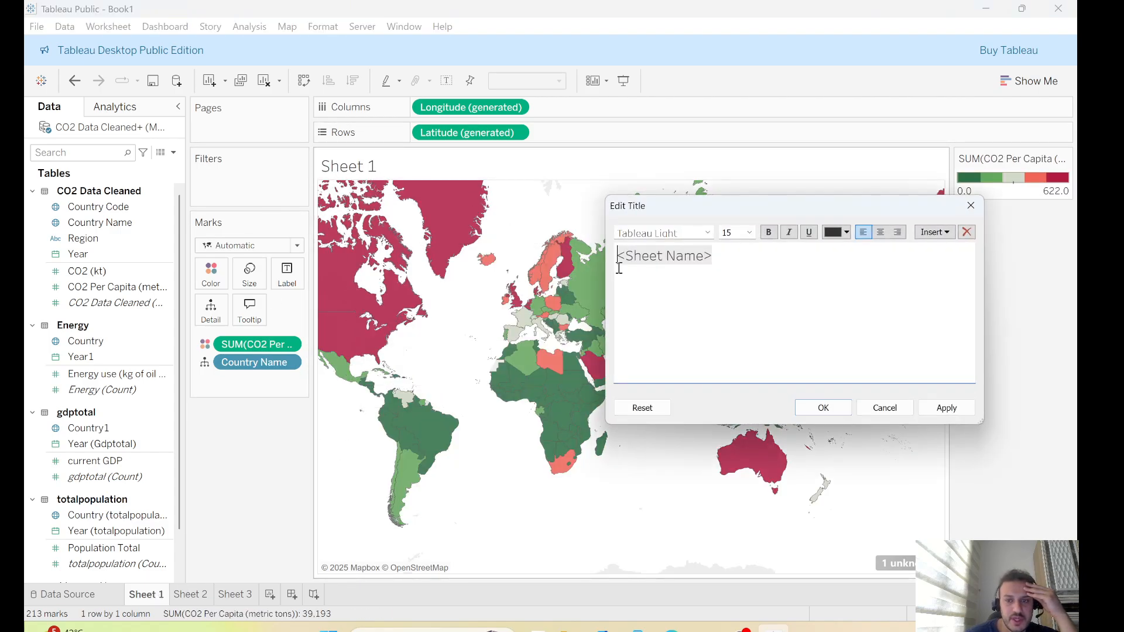
left_click_drag(697, 262, 635, 258)
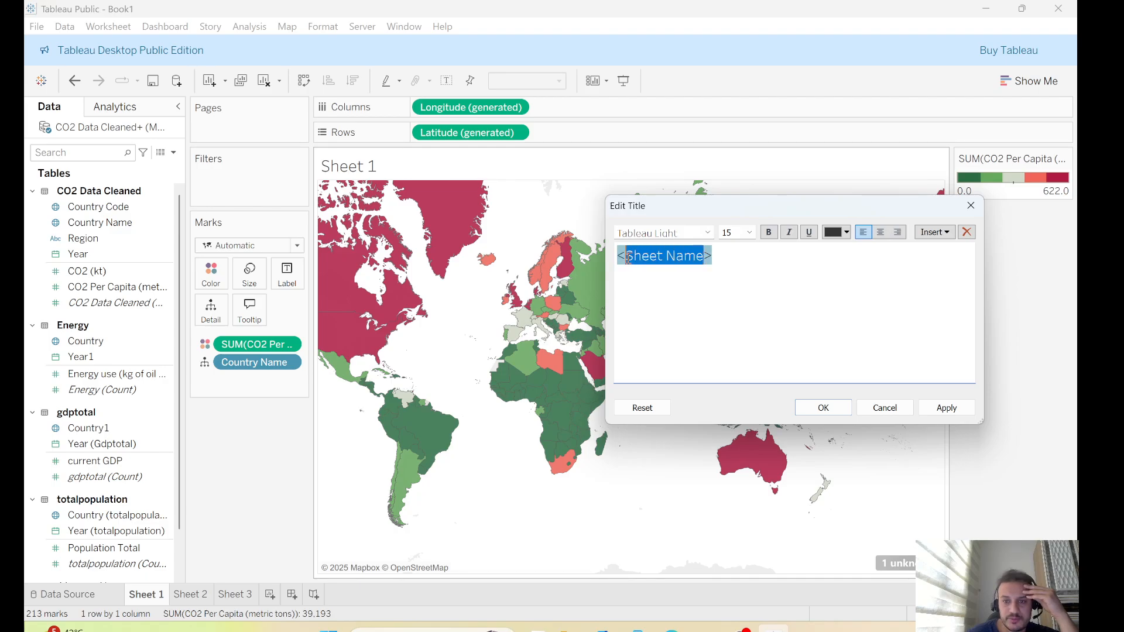
type("global ")
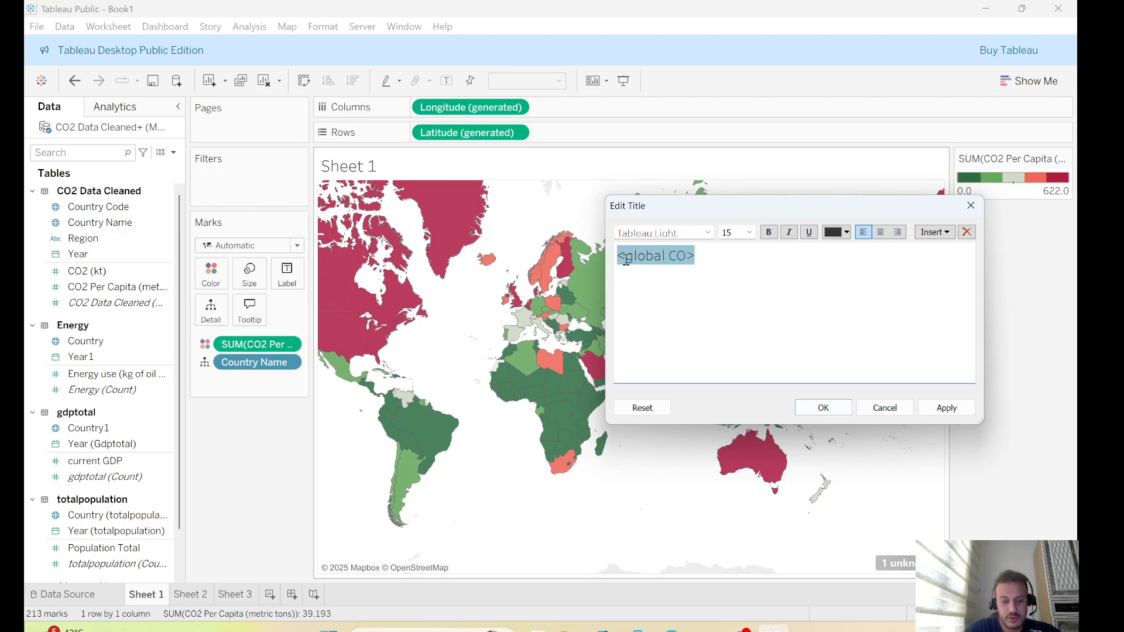
type("CO2 emison")
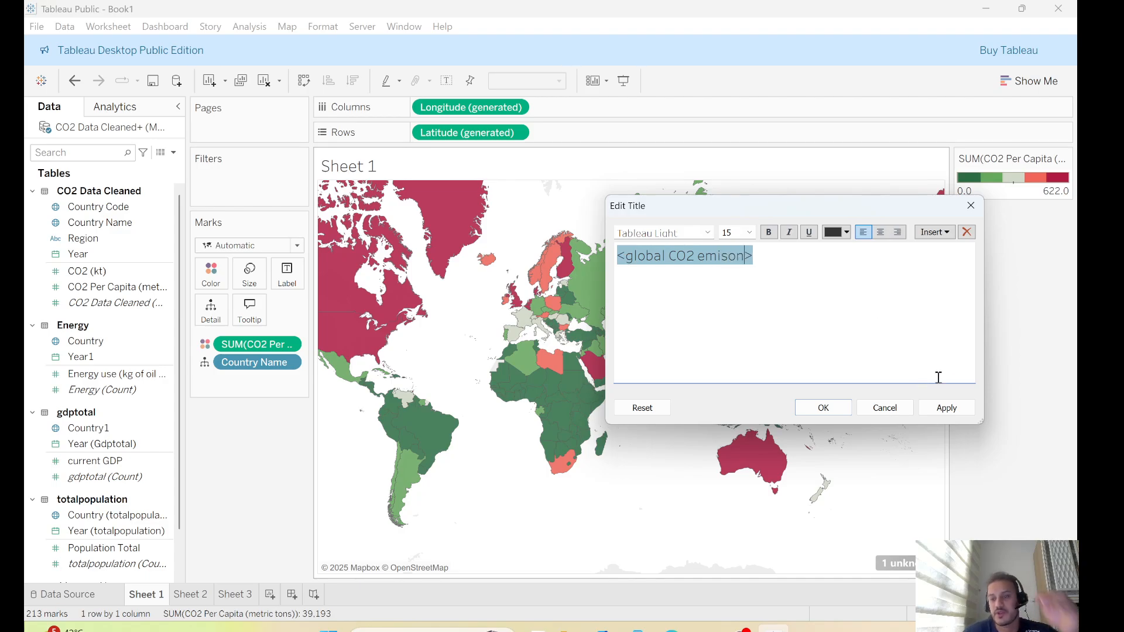
left_click(946, 408)
left_click(824, 408)
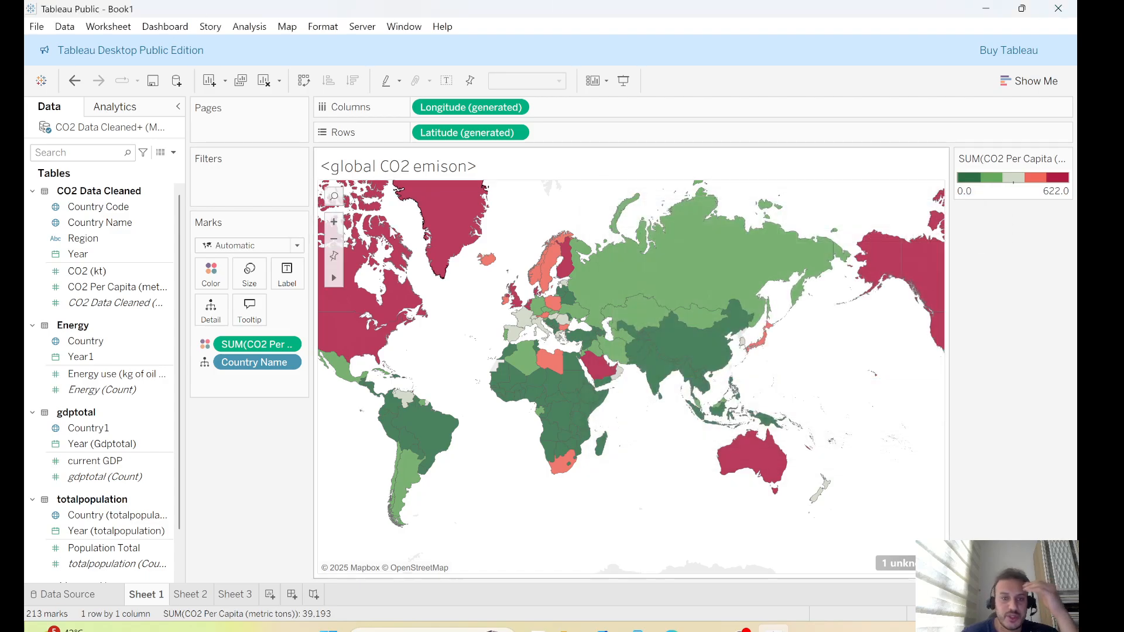
Create a new dashboard
left_click(205, 596)
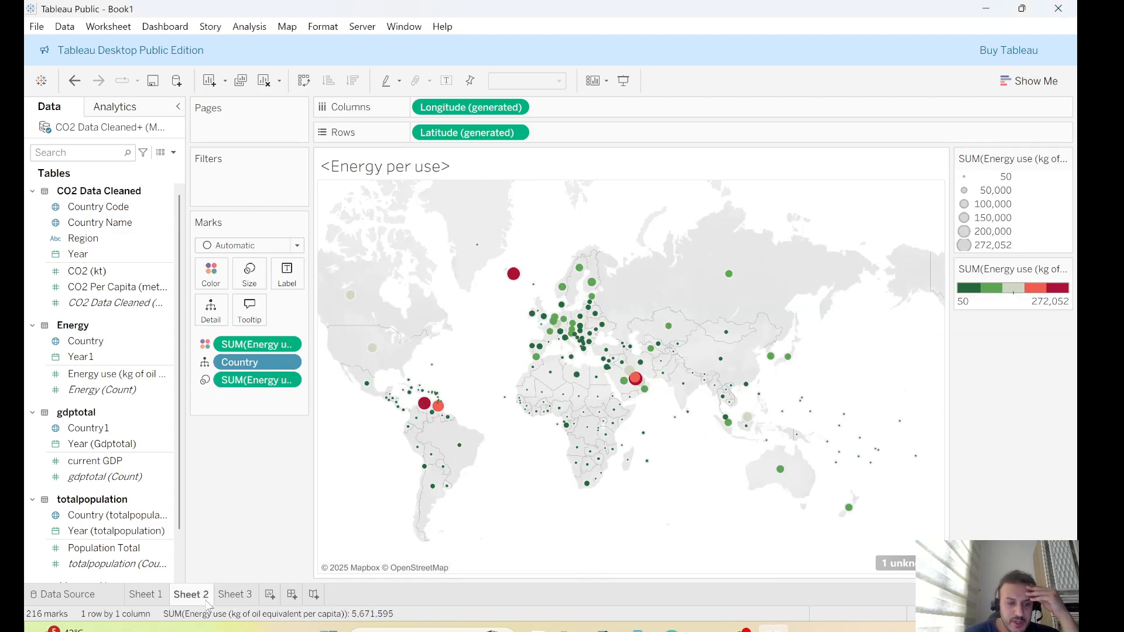
left_click(241, 596)
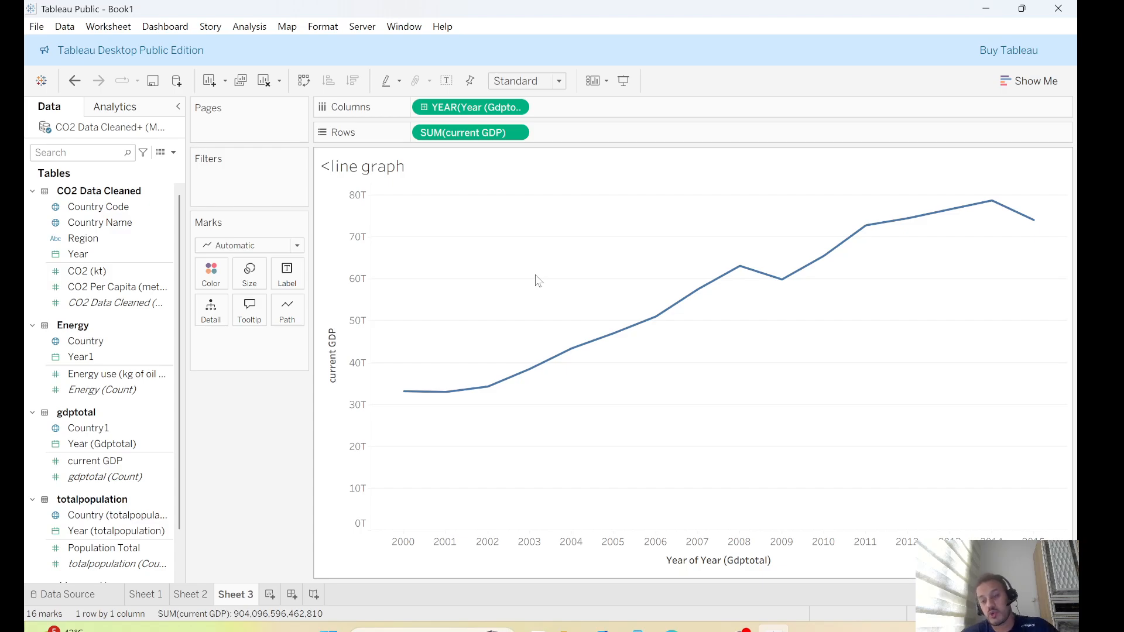
left_click(164, 27)
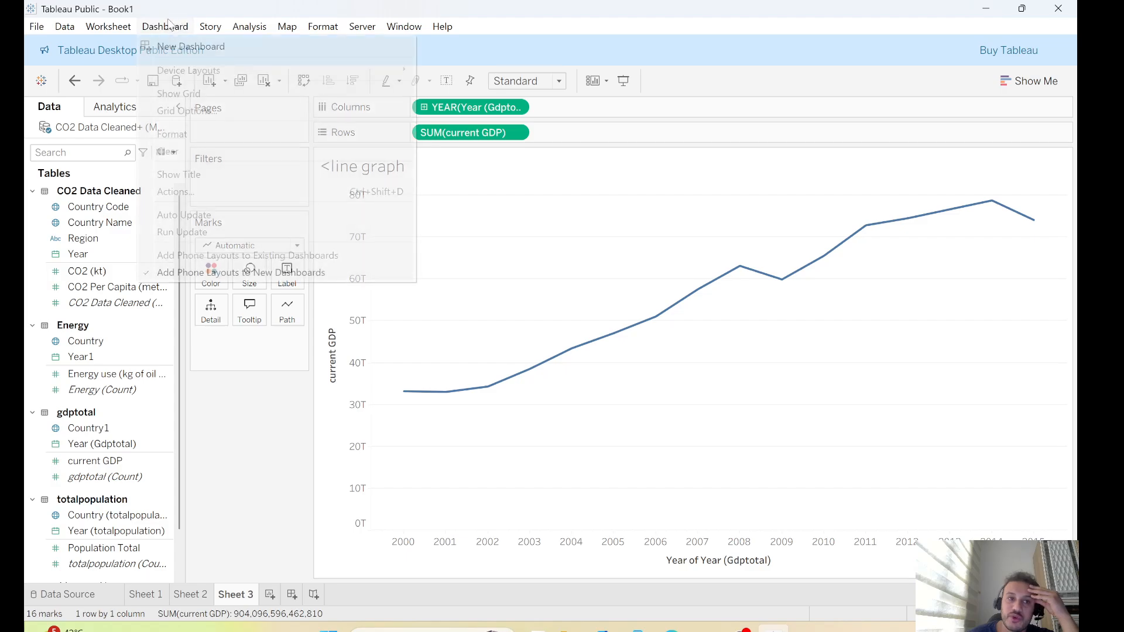
left_click(197, 46)
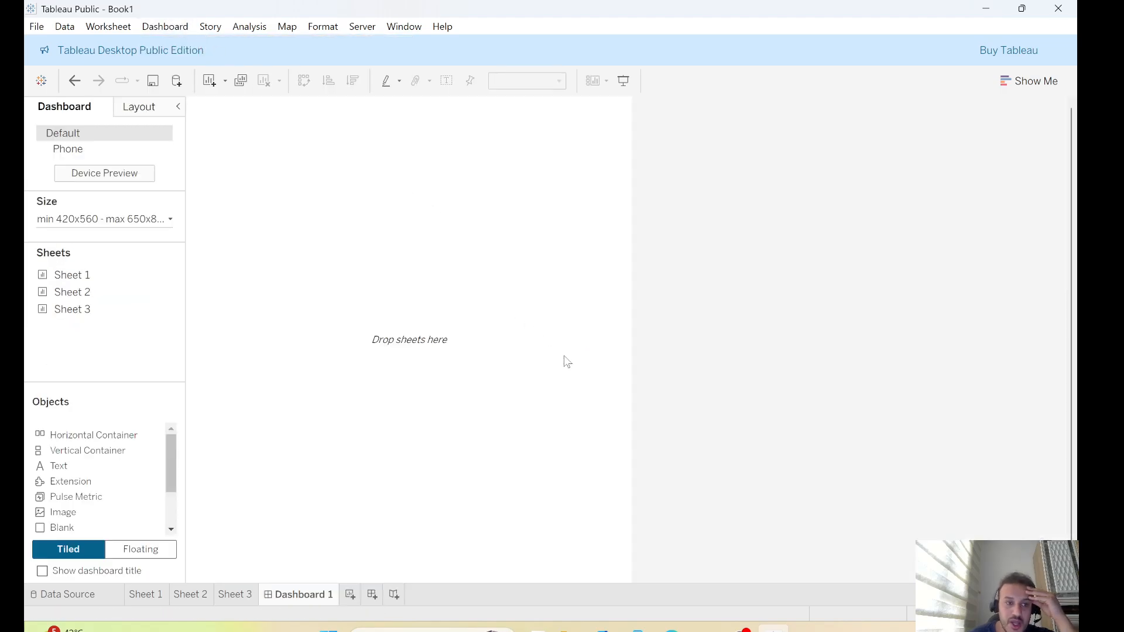
Place the CO2 map sheet on the dashboard and position the energy map sheet beneath it
left_click_drag(76, 276, 316, 173)
left_click_drag(72, 293, 570, 232)
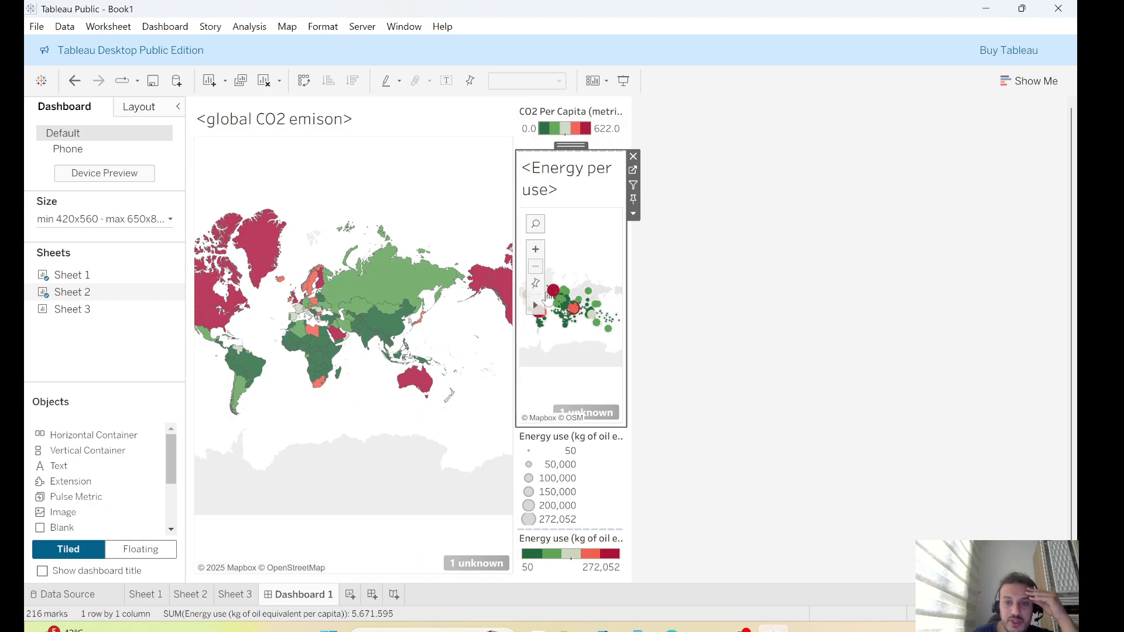
left_click(633, 156)
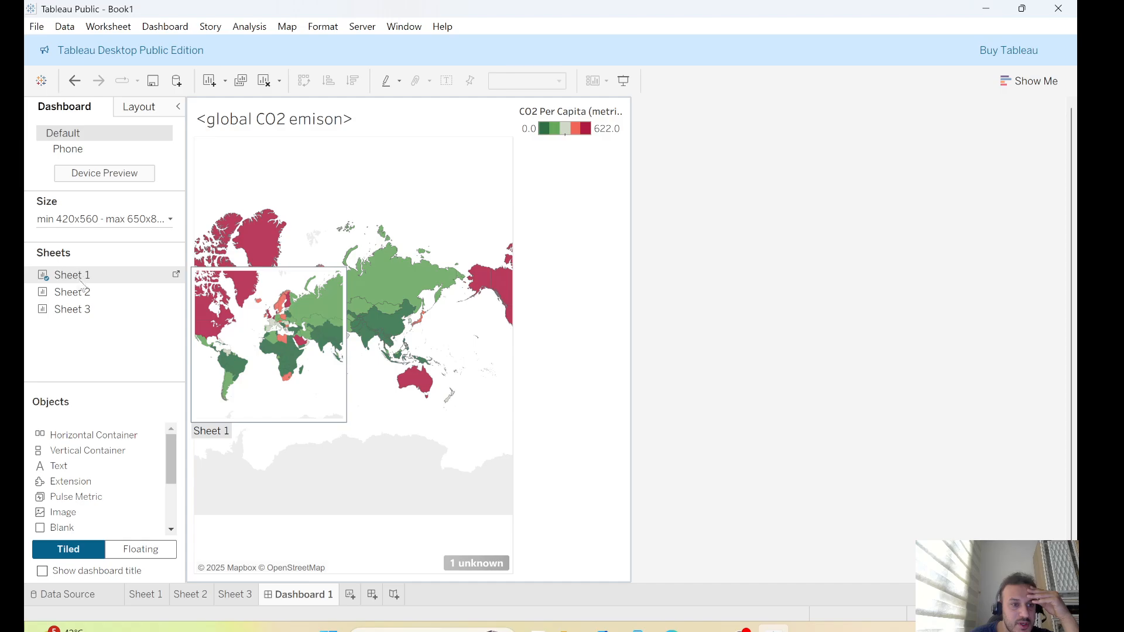
mouse_move(70, 292)
left_mouse_down()
mouse_move(398, 326)
mouse_move(329, 338)
left_mouse_up()
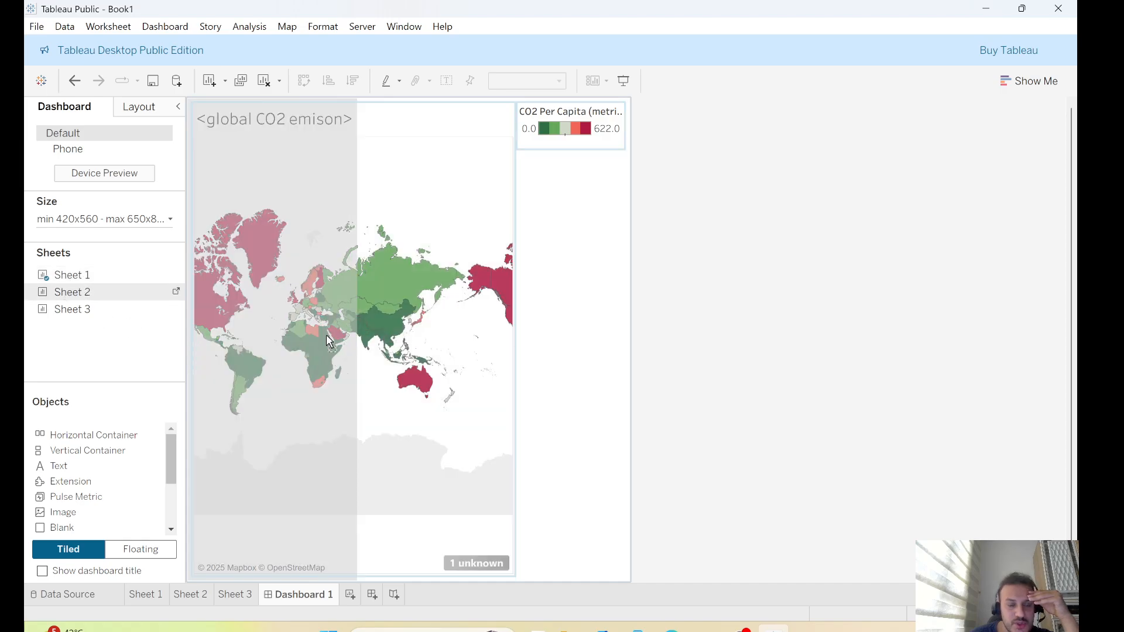
left_click_drag(322, 401, 395, 428)
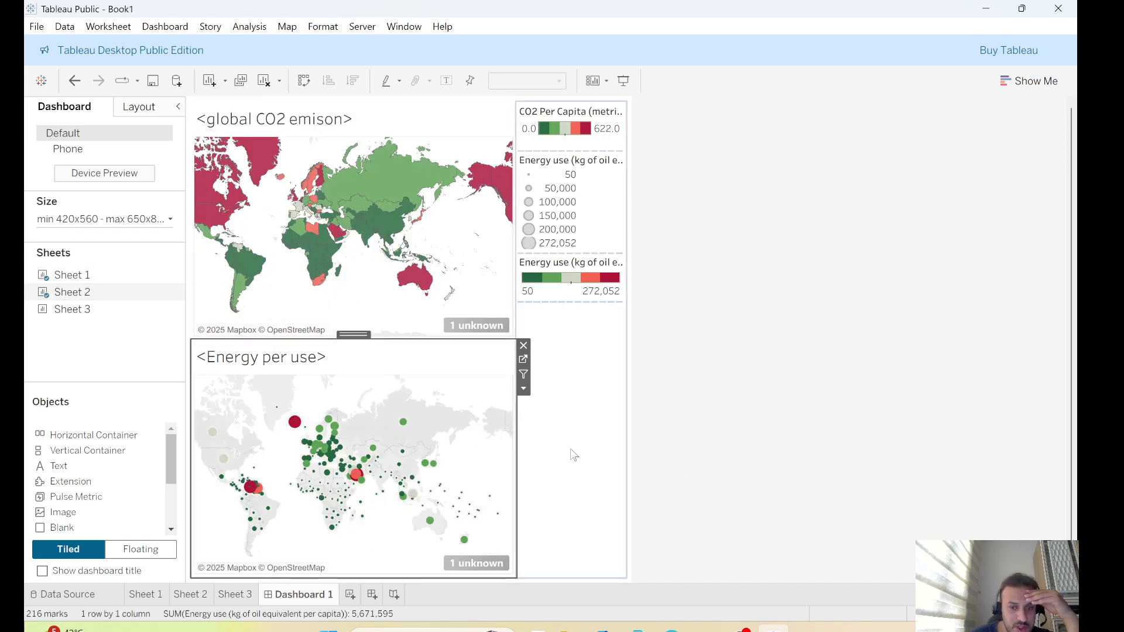
Add the GDP line graph sheet to the dashboard beside the energy map in the lower half
mouse_move(71, 309)
left_mouse_down()
mouse_move(205, 463)
mouse_move(414, 372)
mouse_move(575, 425)
mouse_move(422, 264)
mouse_move(375, 240)
left_mouse_up()
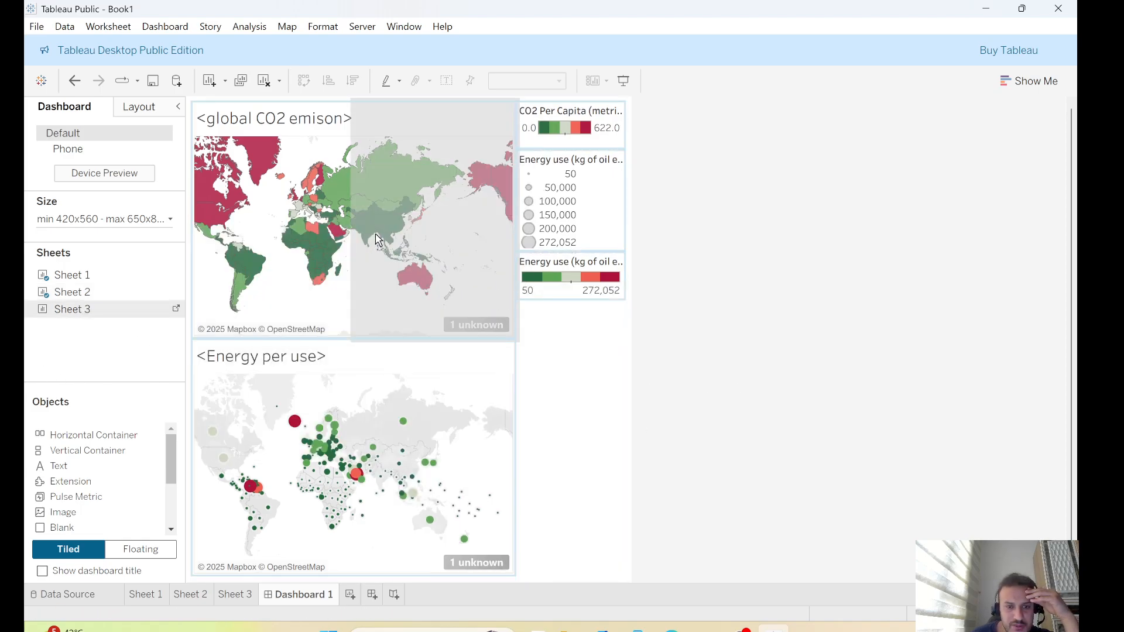
left_click_drag(435, 262, 429, 363)
left_click_drag(451, 426, 701, 455)
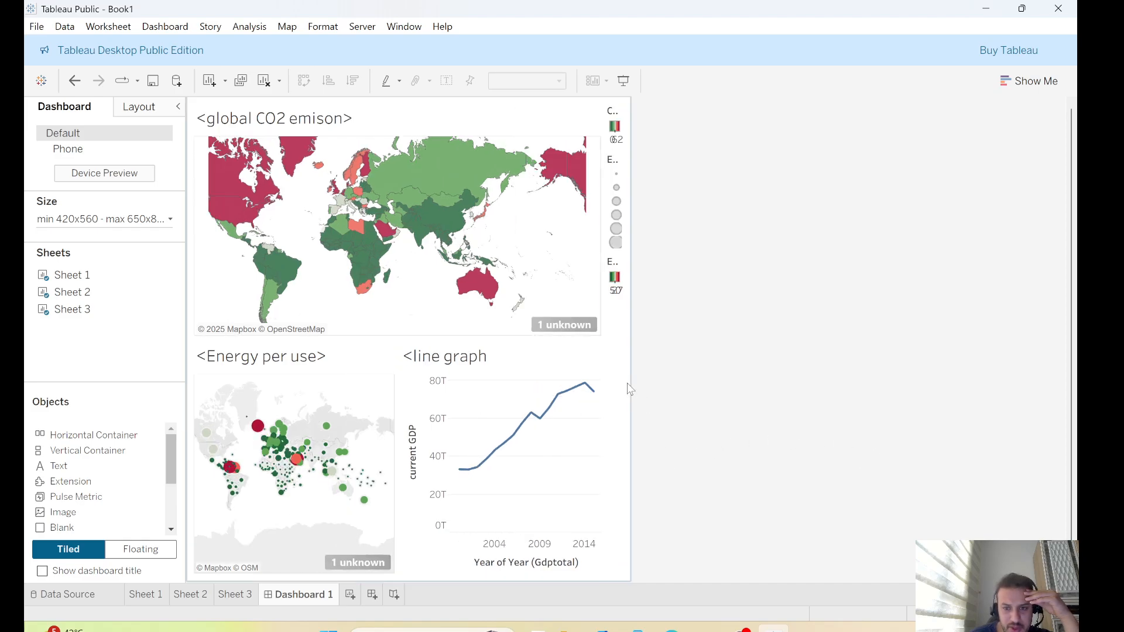
Widen the dashboard's legend column by moving its boundary toward the maps
left_click_drag(603, 357, 563, 357)
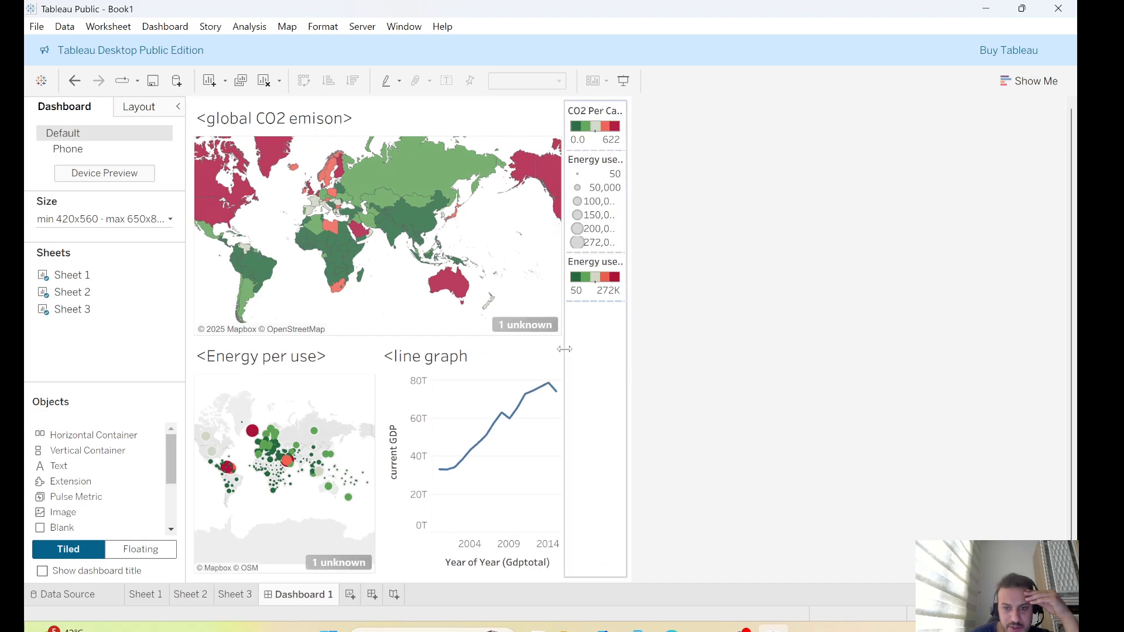
left_click_drag(563, 349, 524, 351)
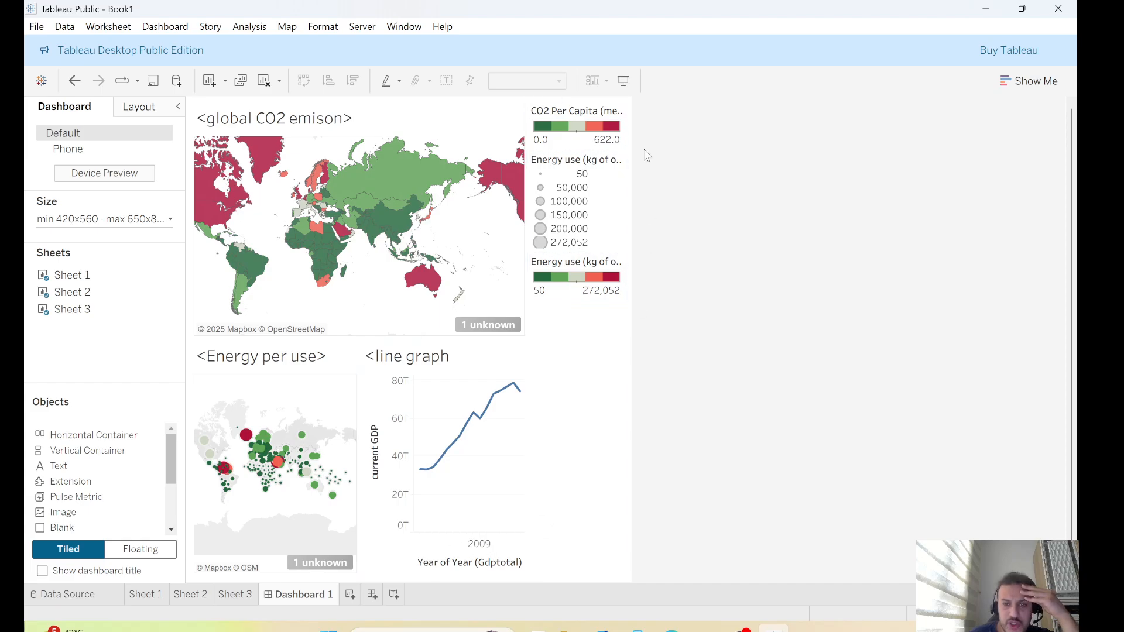
left_click(544, 202)
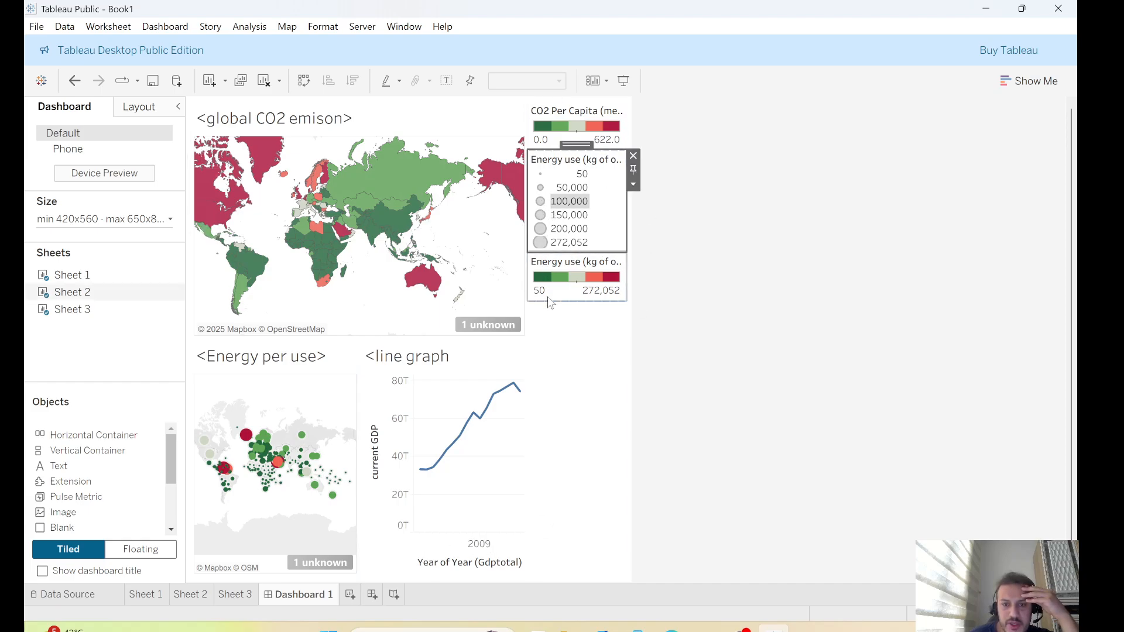
Add a Year filter to the CO2 map sheet with all years selected
left_click(145, 594)
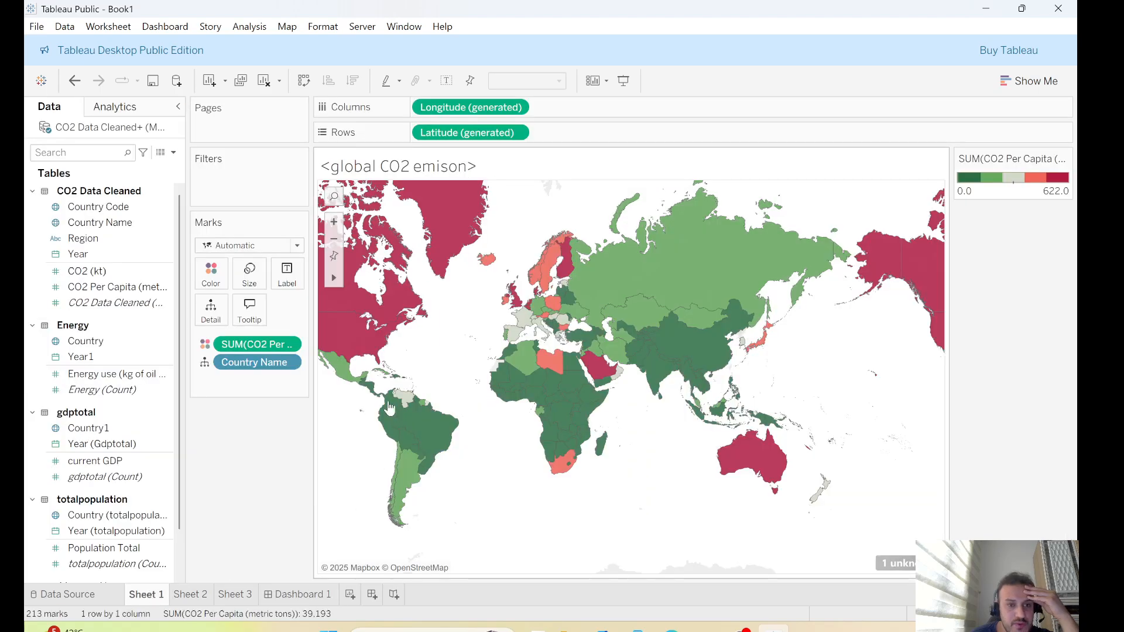
left_click_drag(78, 254, 233, 176)
left_click(476, 221)
left_click(558, 454)
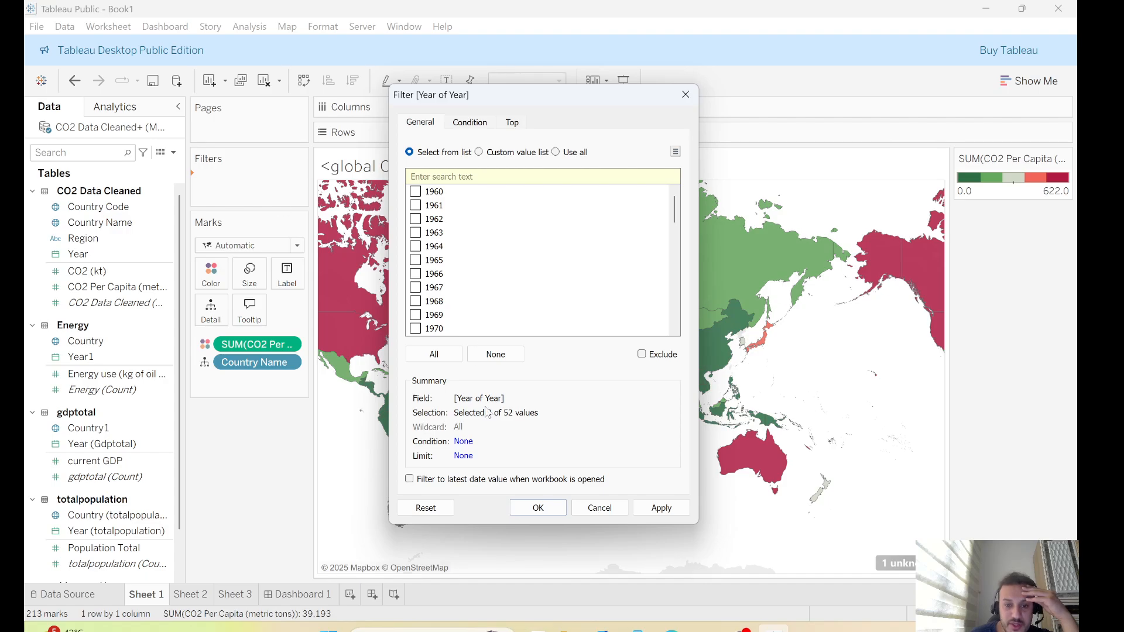
left_click(432, 356)
left_click(663, 509)
left_click(538, 508)
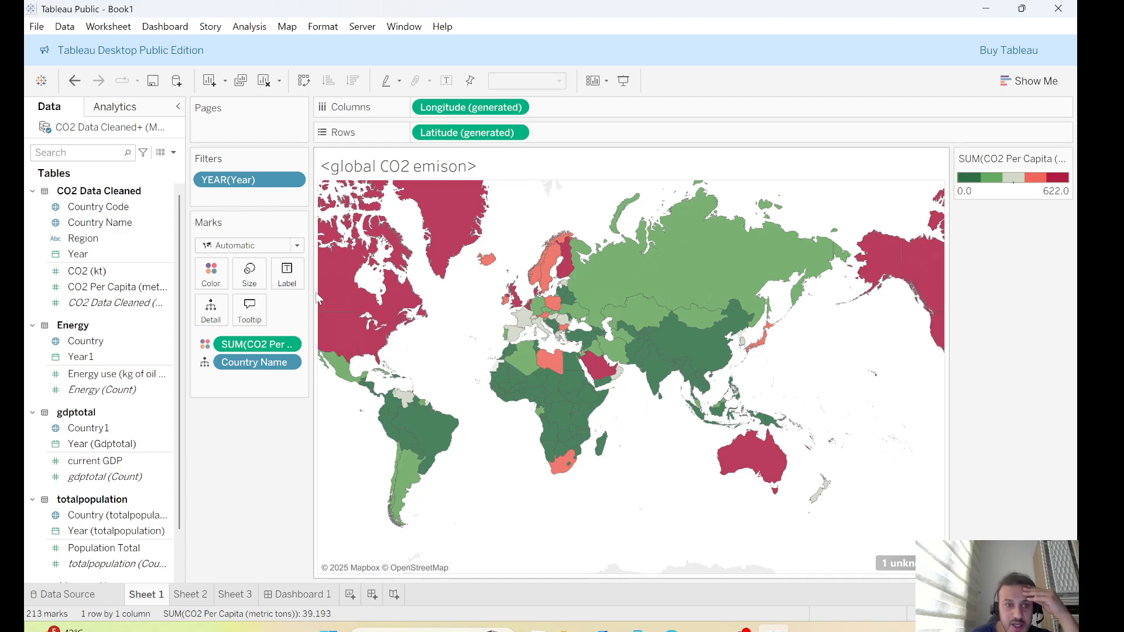
Show the Year filter card and change it to a single value dropdown
left_click(293, 180)
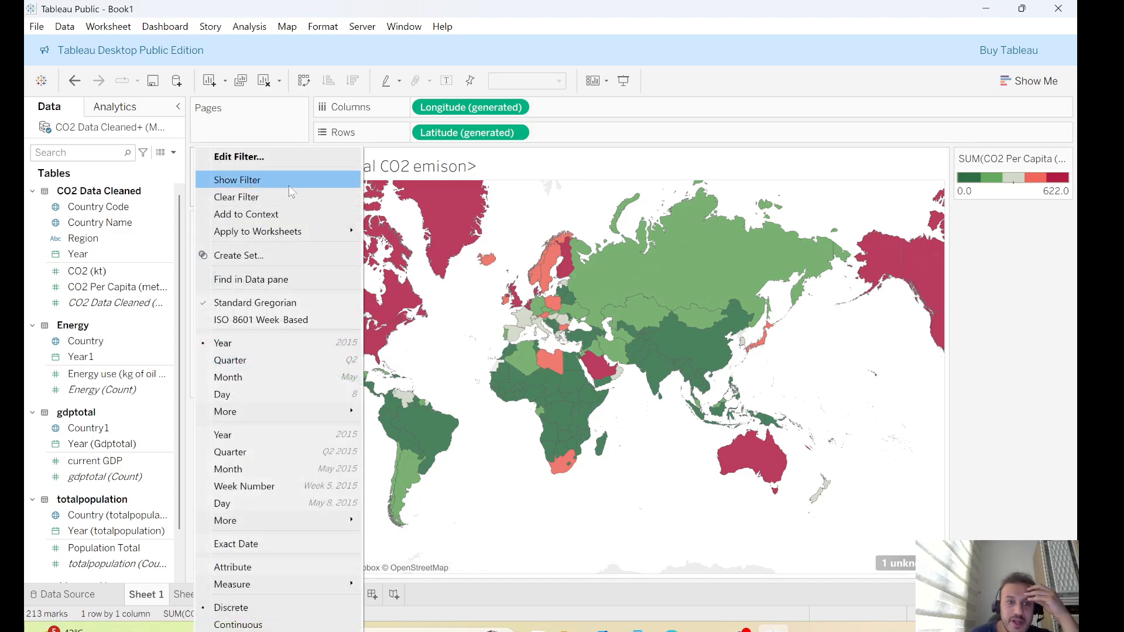
left_click(246, 180)
scroll(1034, 353, "down", 4)
scroll(1033, 365, "up", 4)
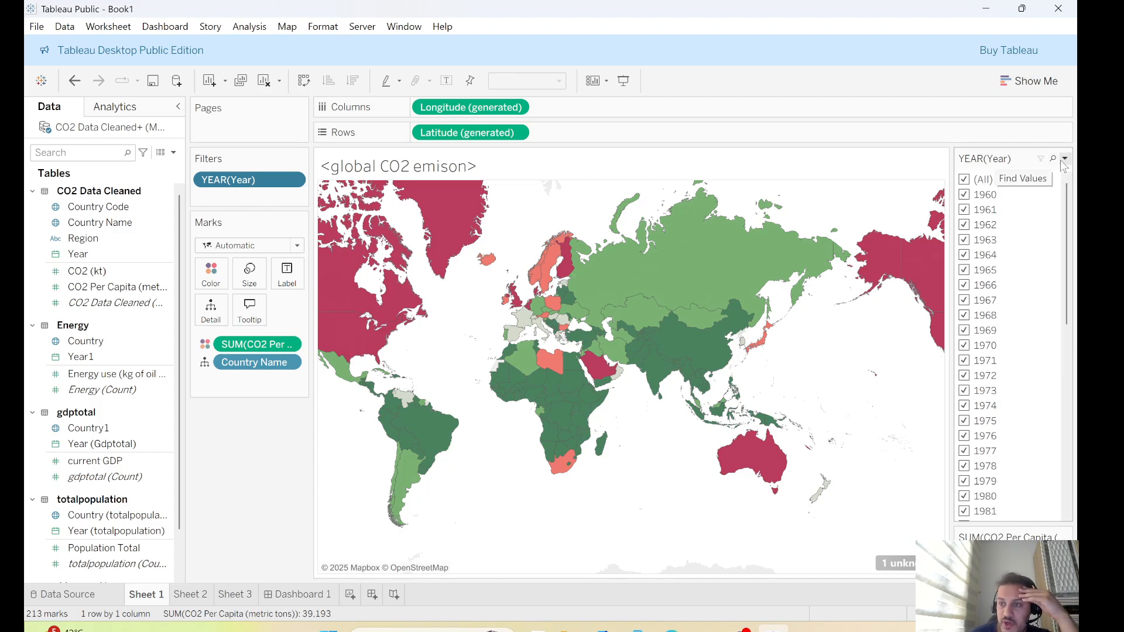
scroll(1009, 380, "down", 6)
scroll(1009, 380, "up", 6)
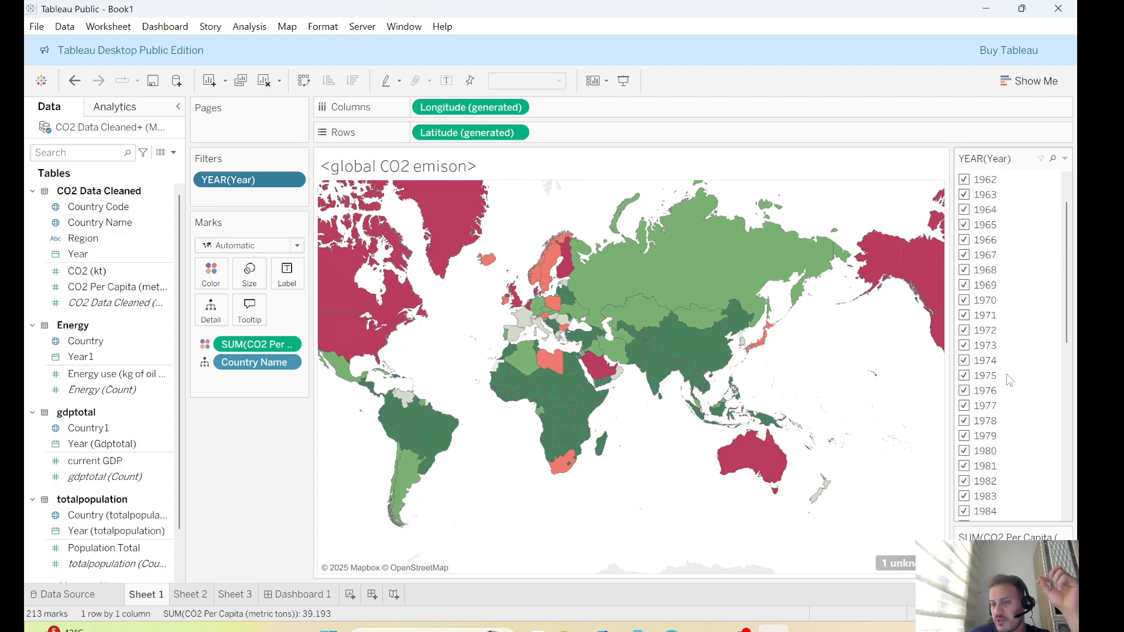
left_click(1066, 159)
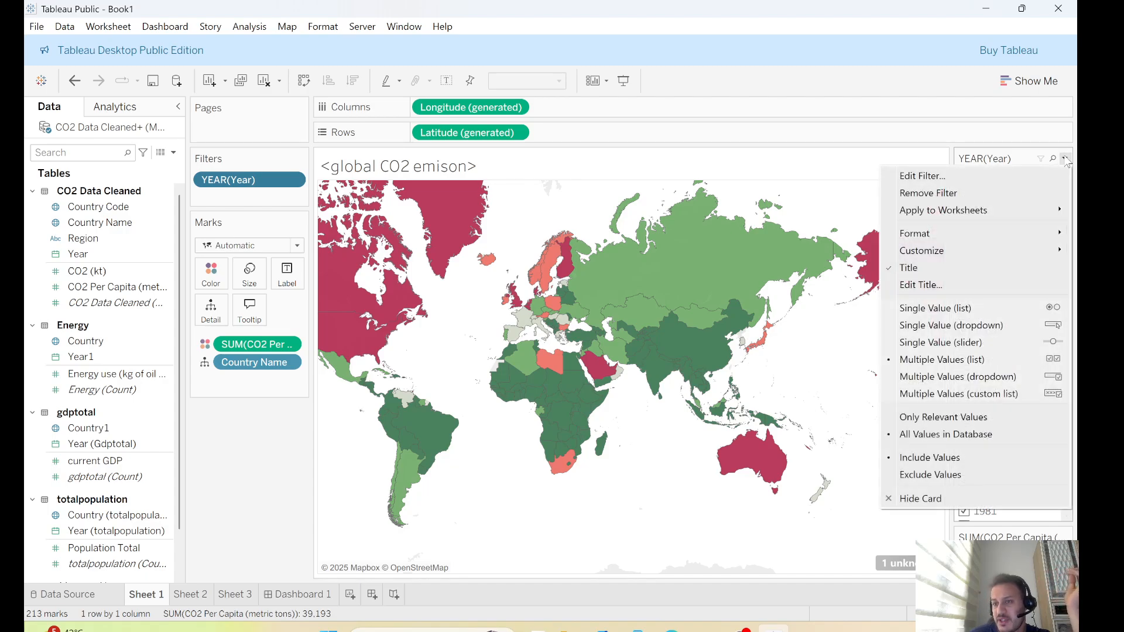
left_click(951, 326)
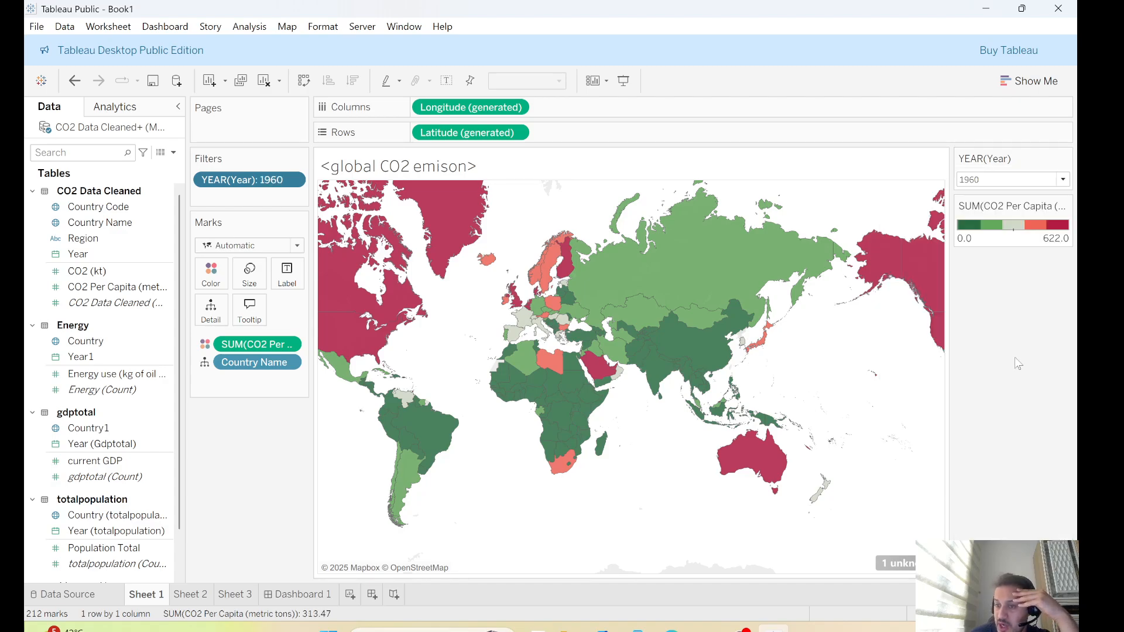
Set the Year filter to 2002
left_click(1063, 180)
scroll(1014, 396, "down", 6)
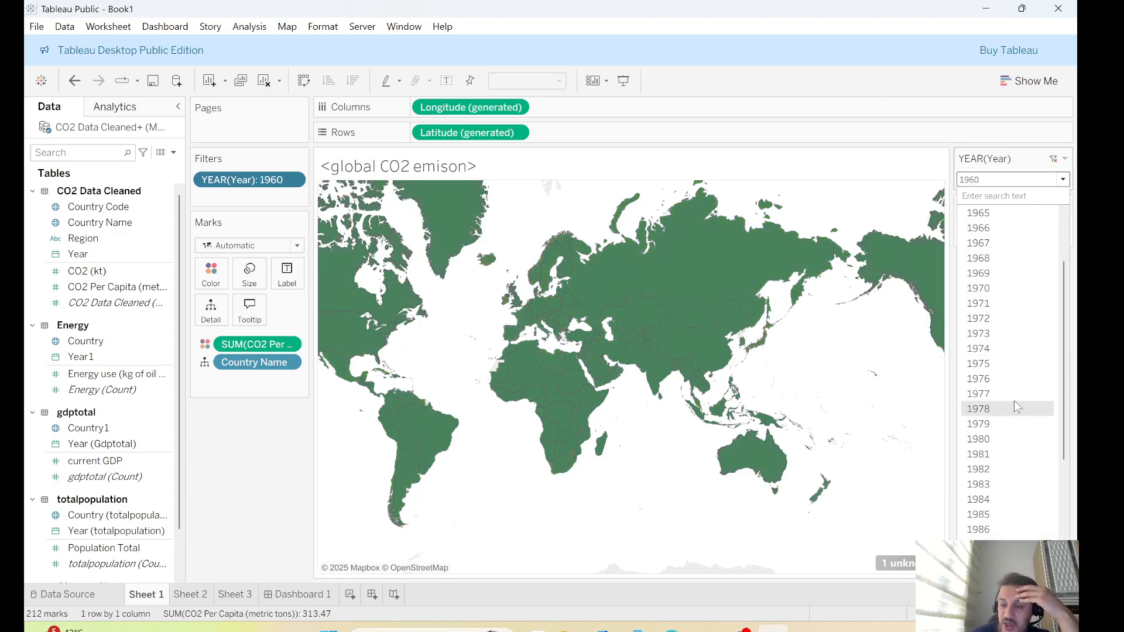
left_click(981, 471)
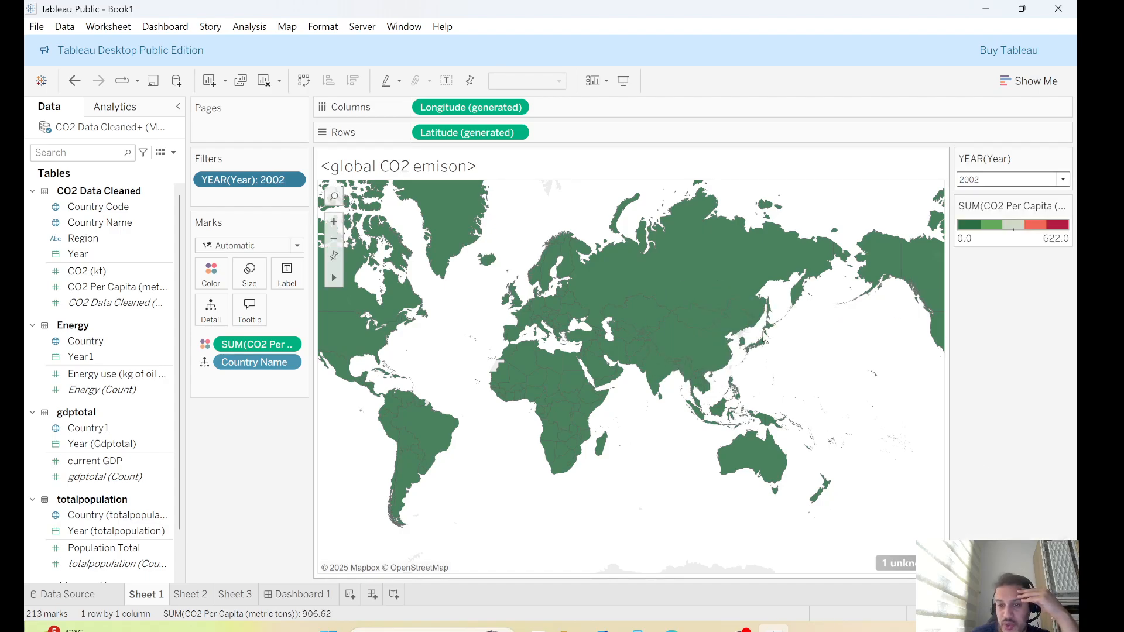
Rearrange the dashboard legends, moving the energy color legend down beside the line graph
left_click(286, 595)
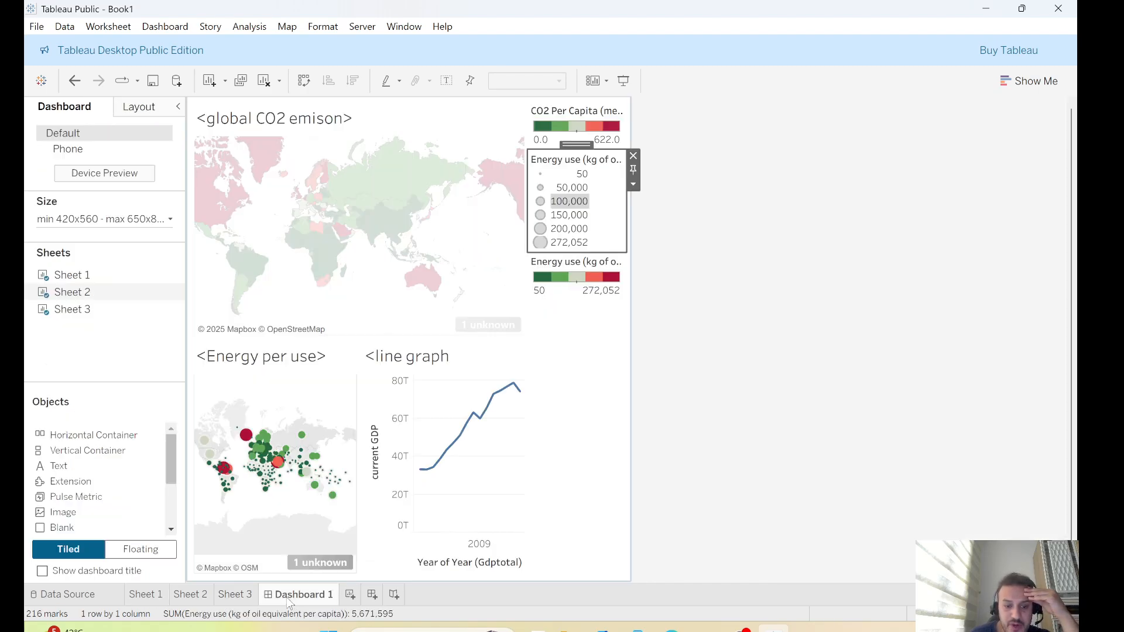
left_click(886, 330)
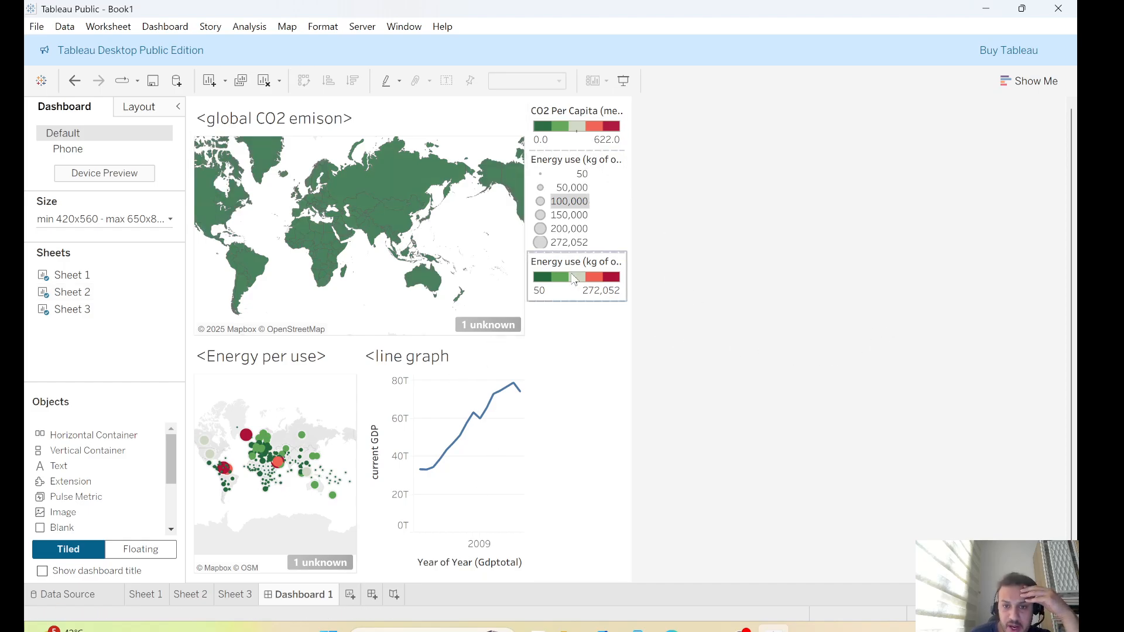
left_click(576, 278)
left_click(587, 193)
left_click(589, 124)
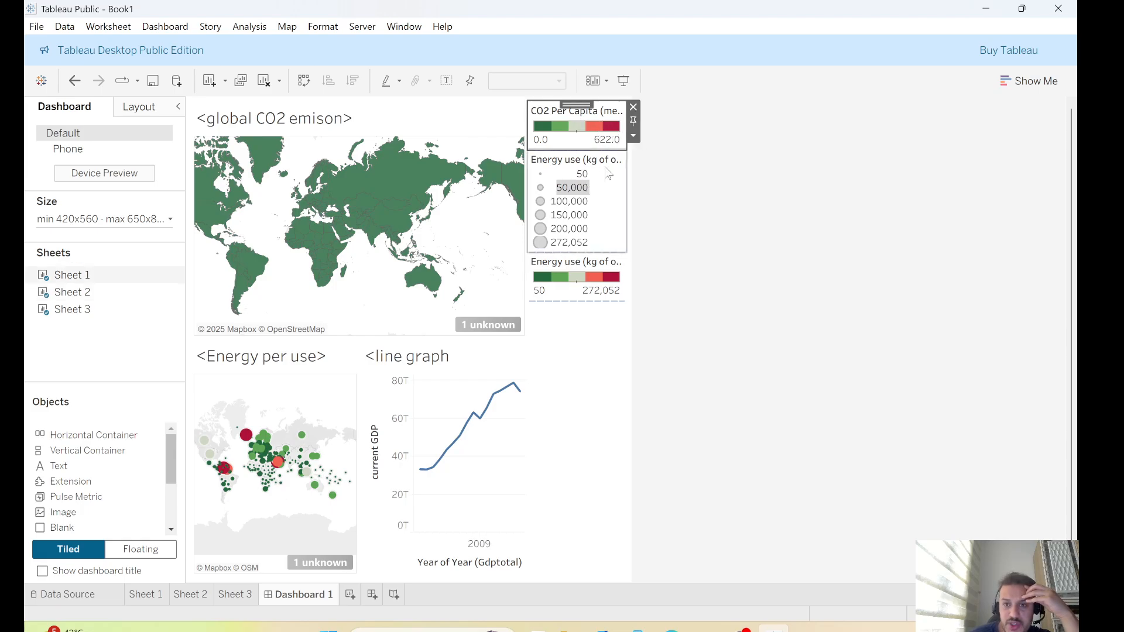
left_click(587, 280)
left_click_drag(592, 302, 591, 287)
left_click(584, 271)
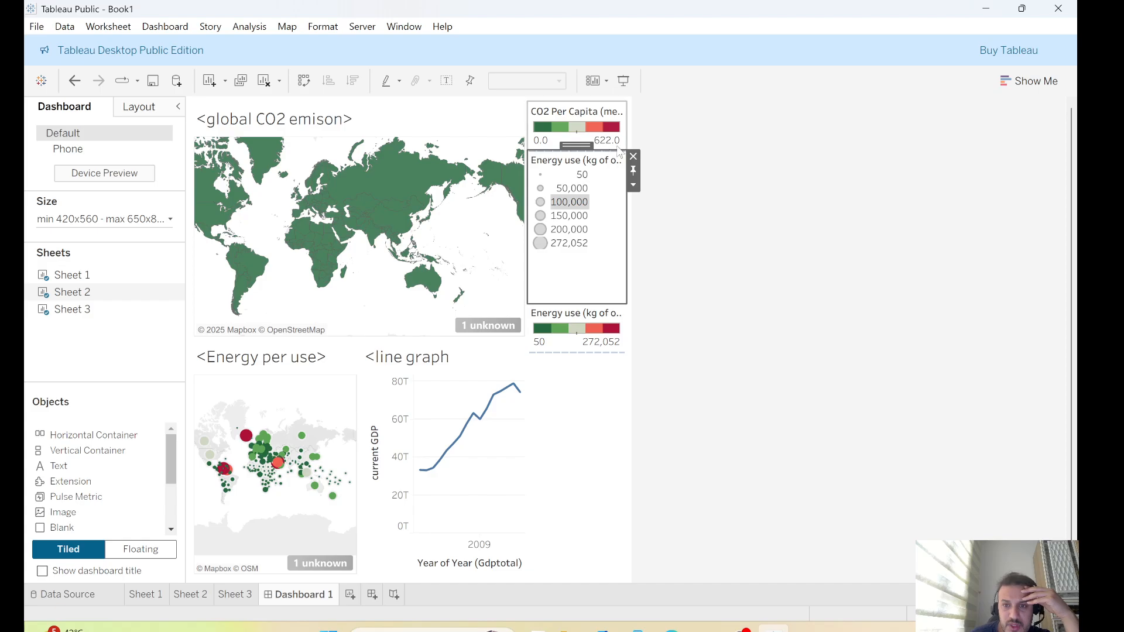
left_click_drag(618, 151, 617, 178)
left_click(607, 132)
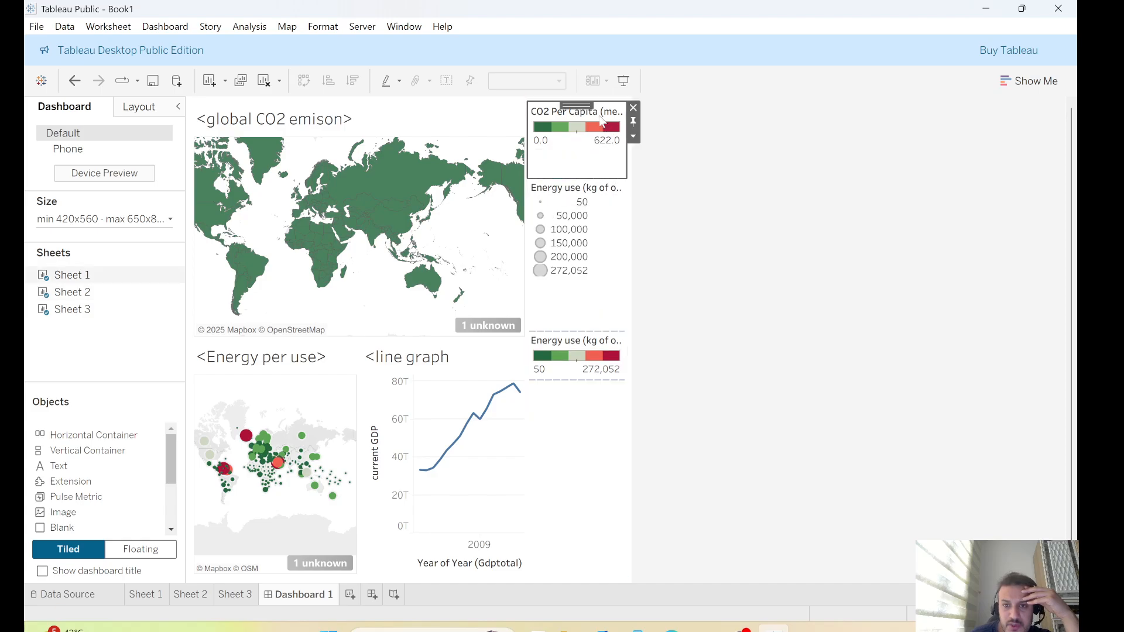
left_click(577, 360)
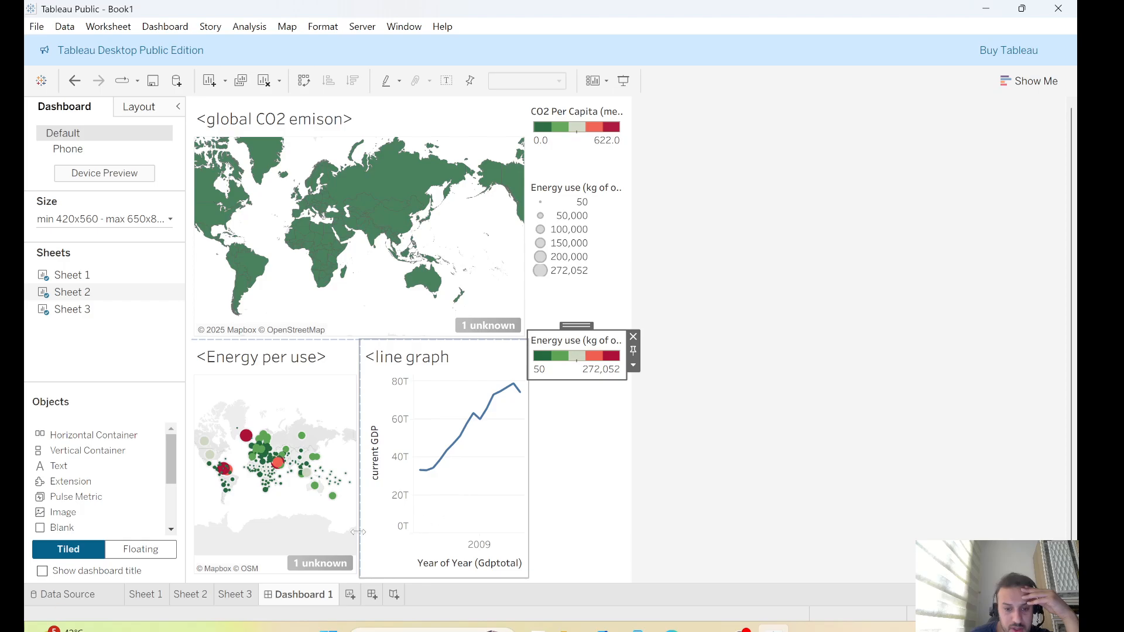
Remove the CO2 map from the dashboard and drop Sheet 1 back in at the top left beside the line graph
left_click(163, 598)
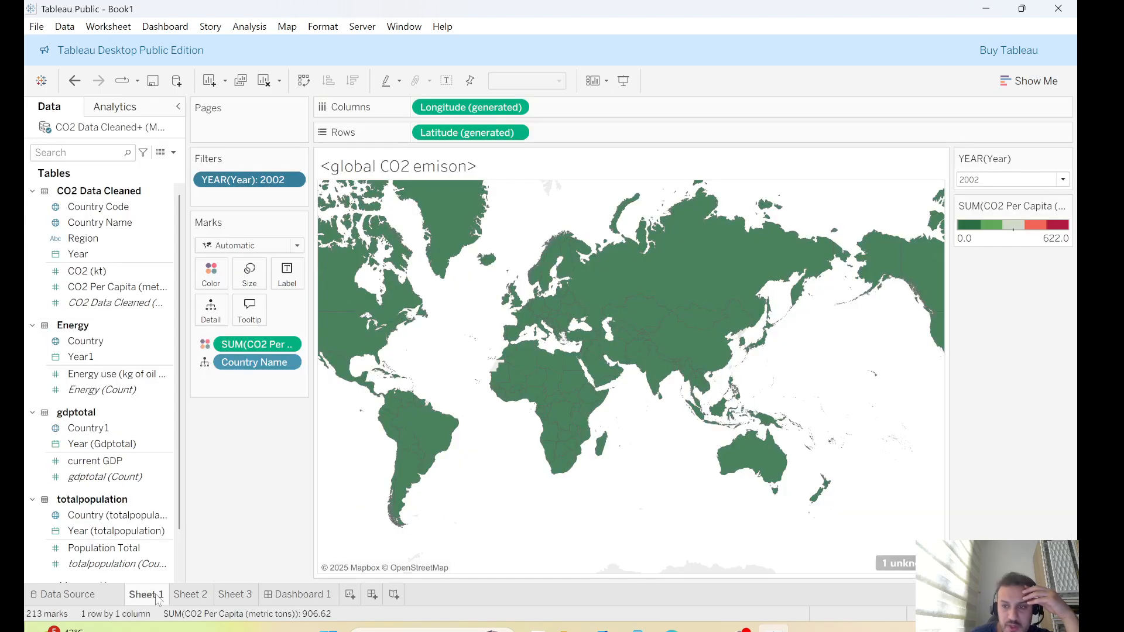
left_click(1015, 182)
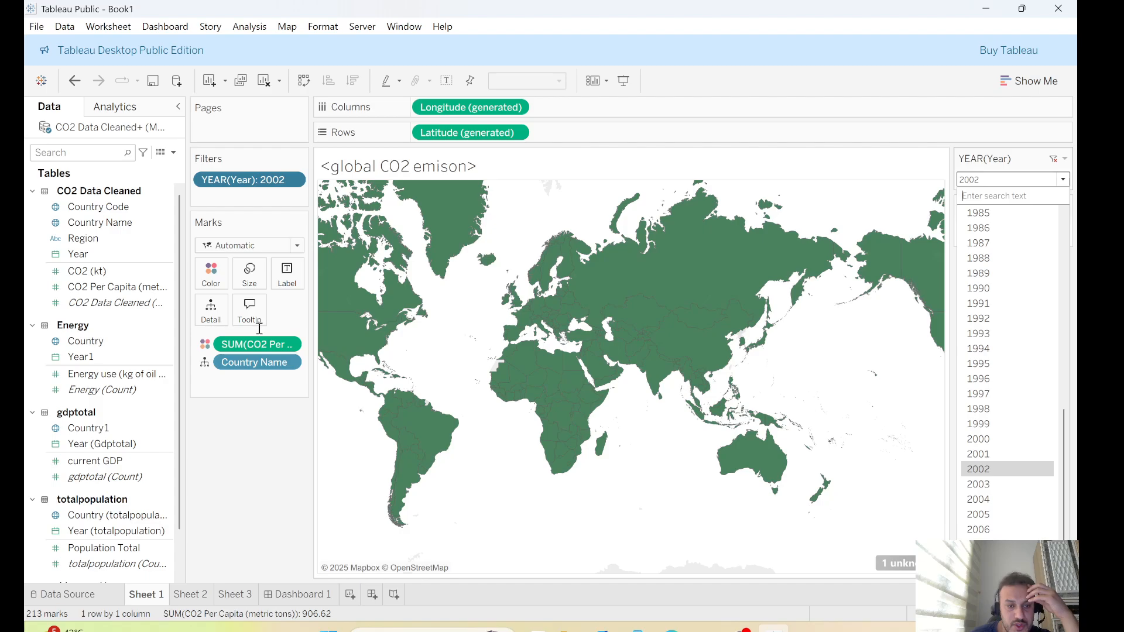
left_click(310, 596)
left_click(396, 212)
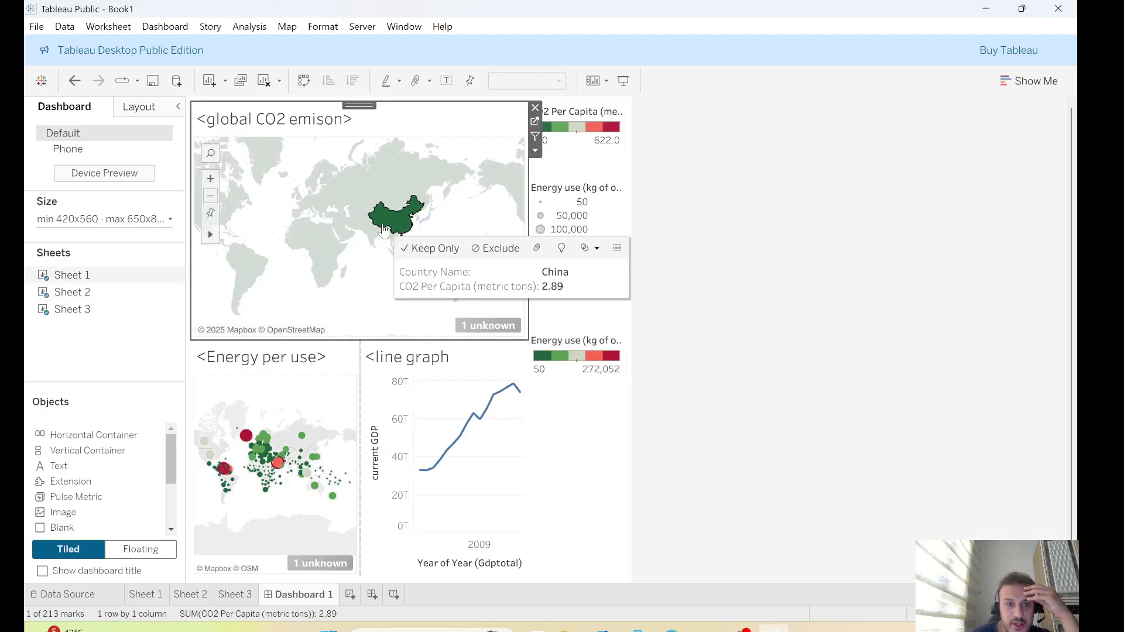
left_click(534, 108)
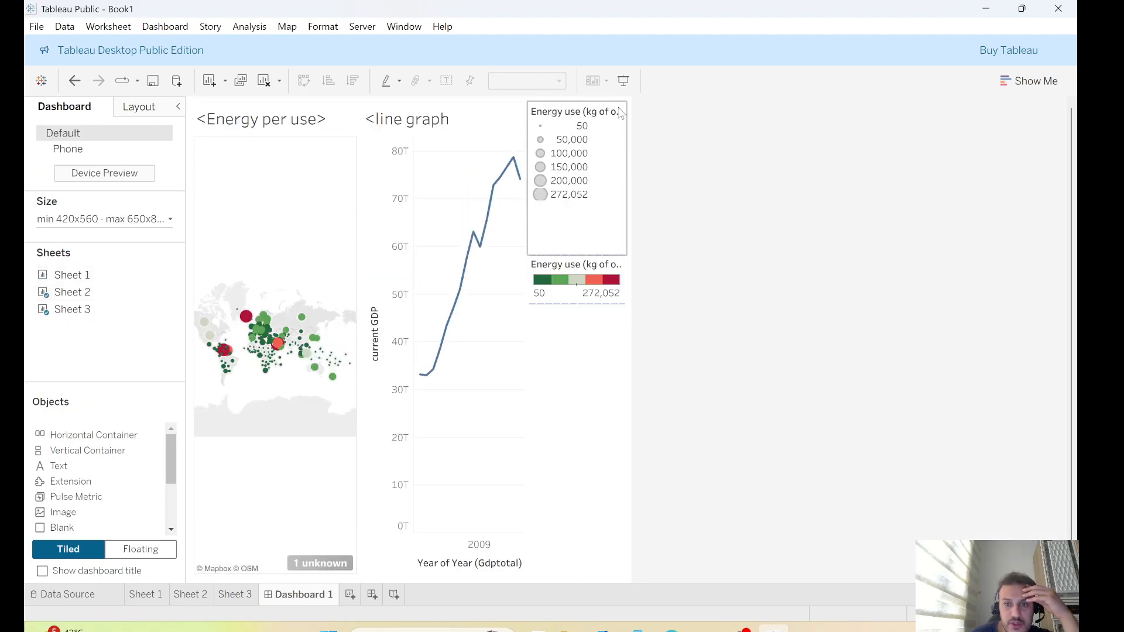
mouse_move(81, 277)
left_mouse_down()
mouse_move(112, 291)
mouse_move(380, 194)
mouse_move(300, 155)
mouse_move(313, 170)
mouse_move(410, 171)
mouse_move(346, 170)
mouse_move(417, 219)
left_mouse_up()
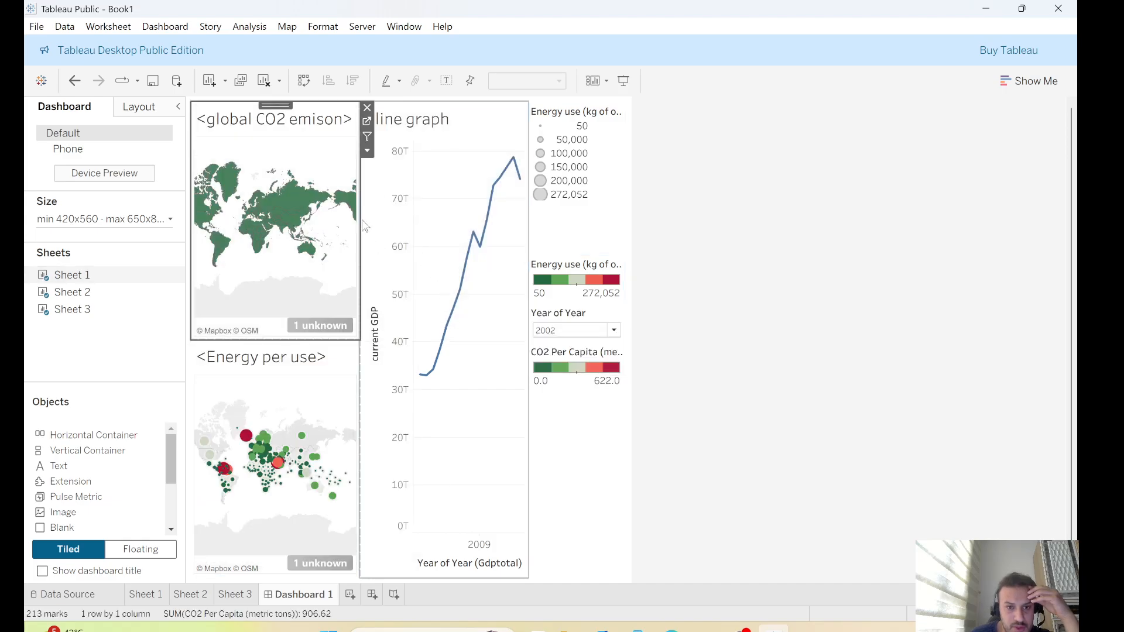
Remove the line graph and the duplicate energy color legend from the dashboard
left_click(371, 215)
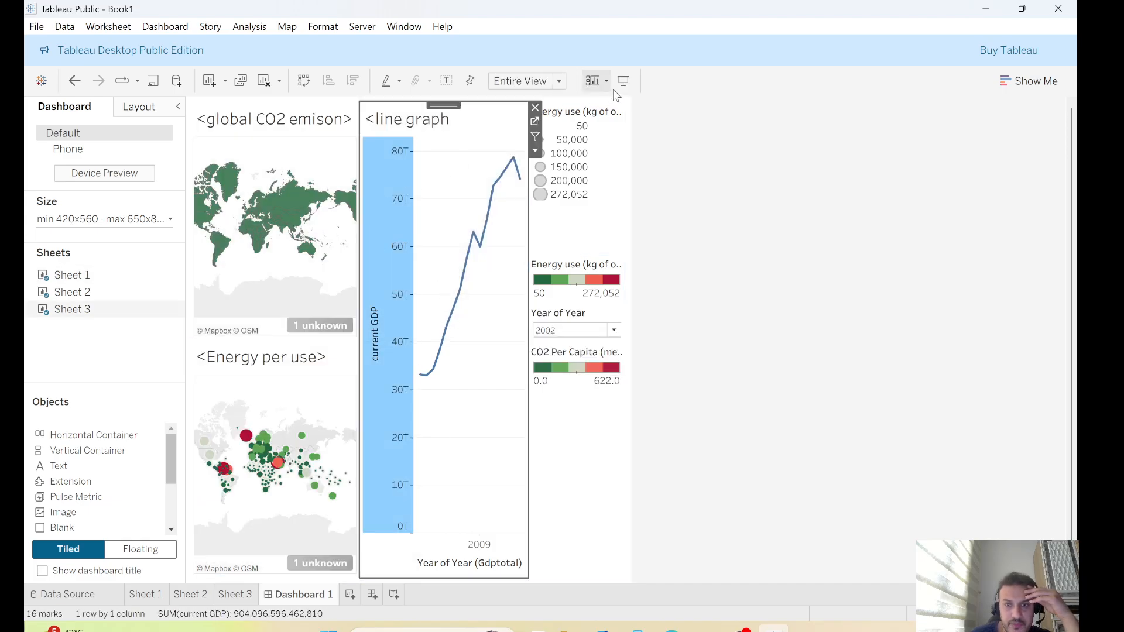
left_click(535, 108)
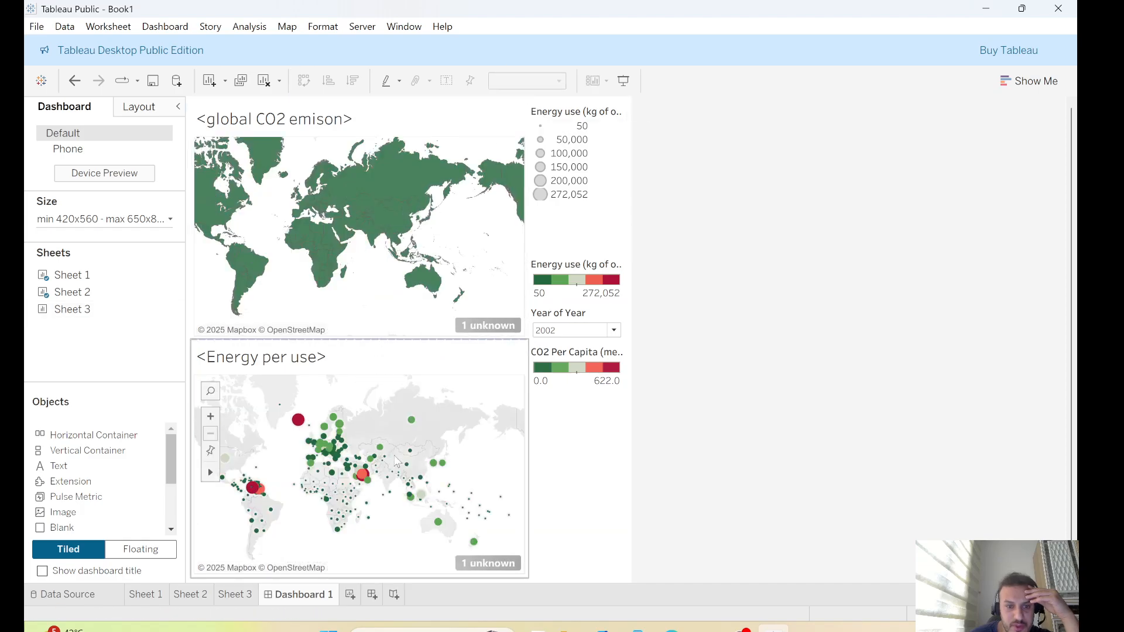
left_click(567, 268)
left_click(634, 261)
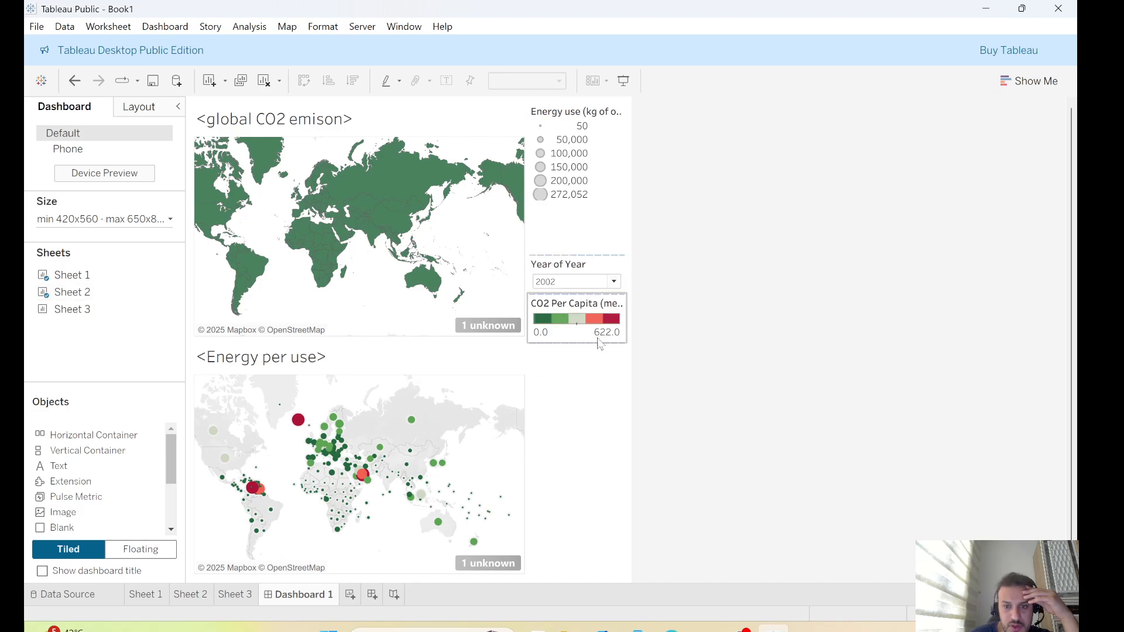
Set the dashboard's Year of Year filter to 1999
left_click(585, 397)
left_click(777, 360)
left_click(615, 282)
scroll(571, 378, "down", 3)
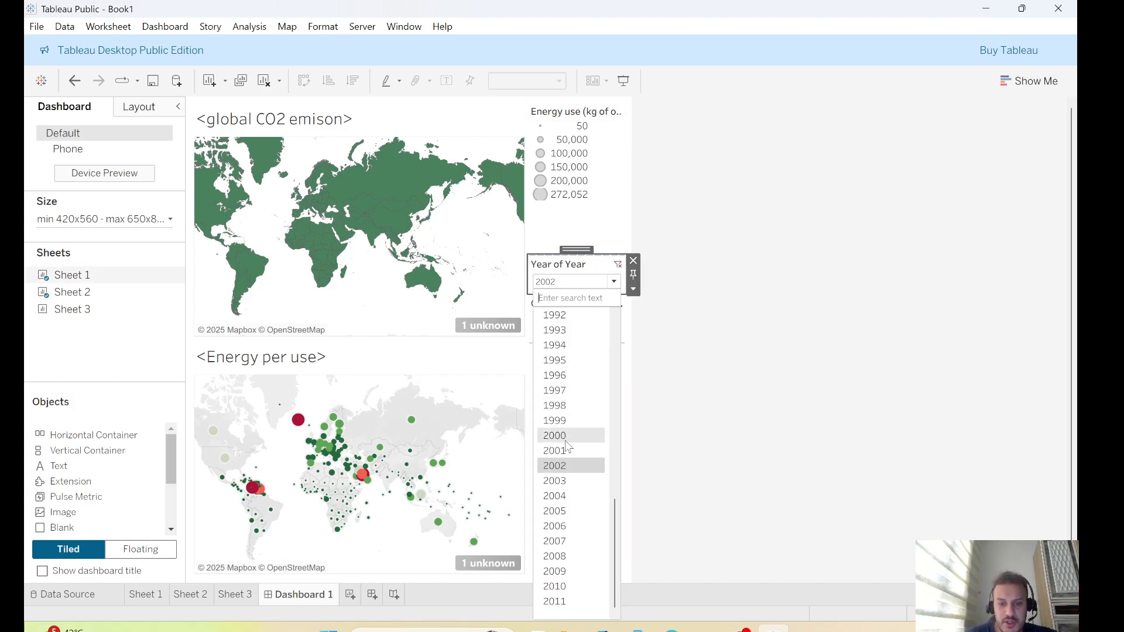
left_click(571, 436)
left_click(752, 347)
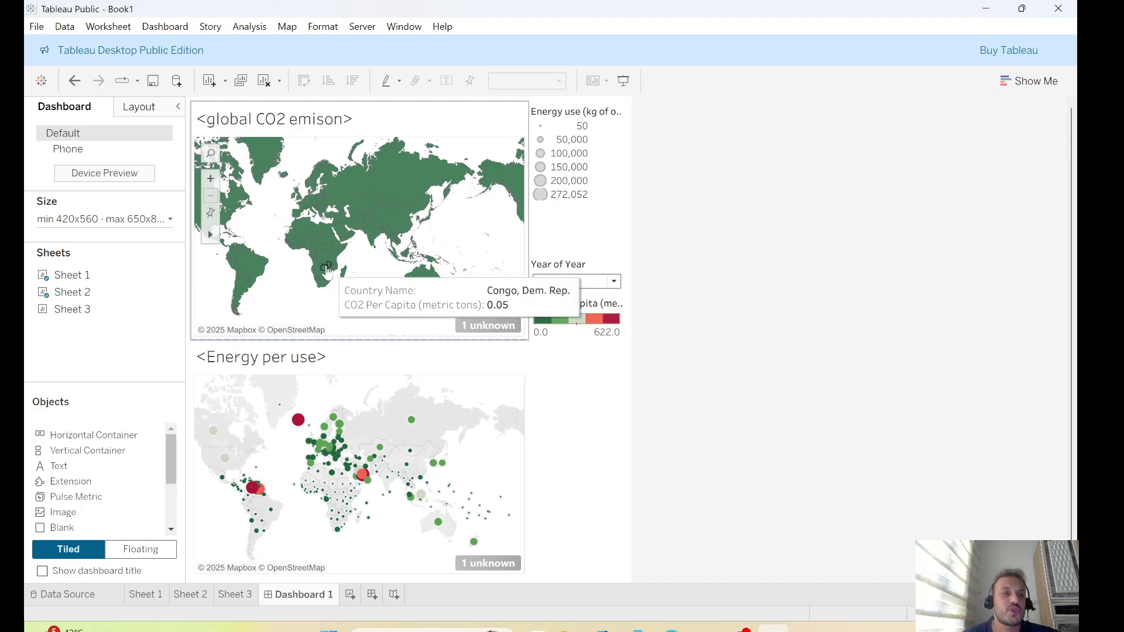
Save the workbook as test on the Desktop
left_click(36, 26)
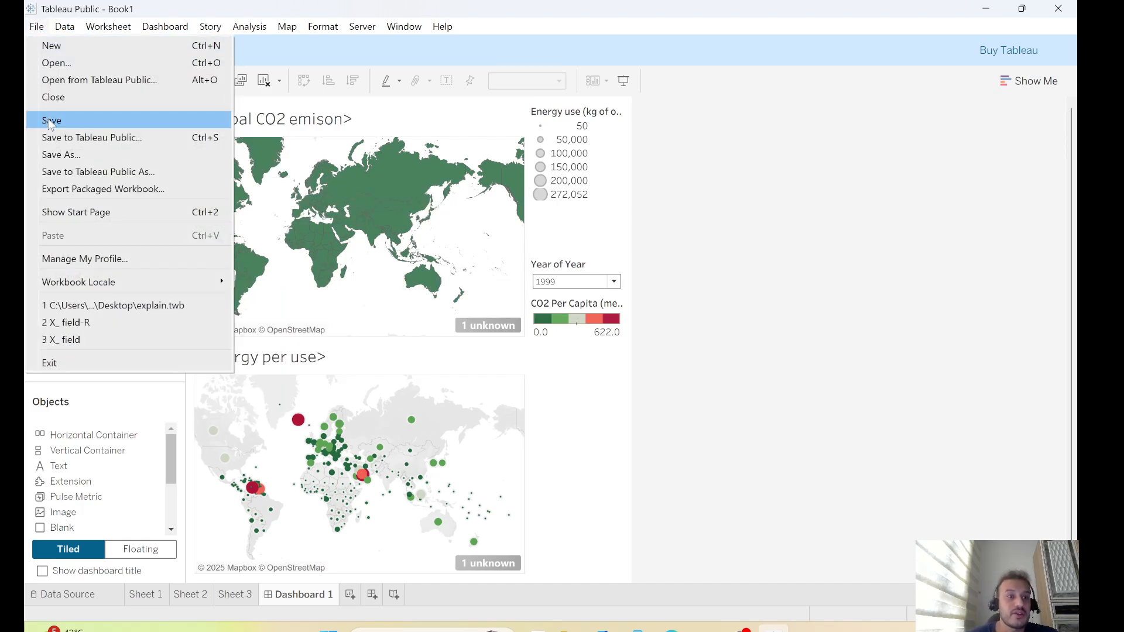
left_click(67, 155)
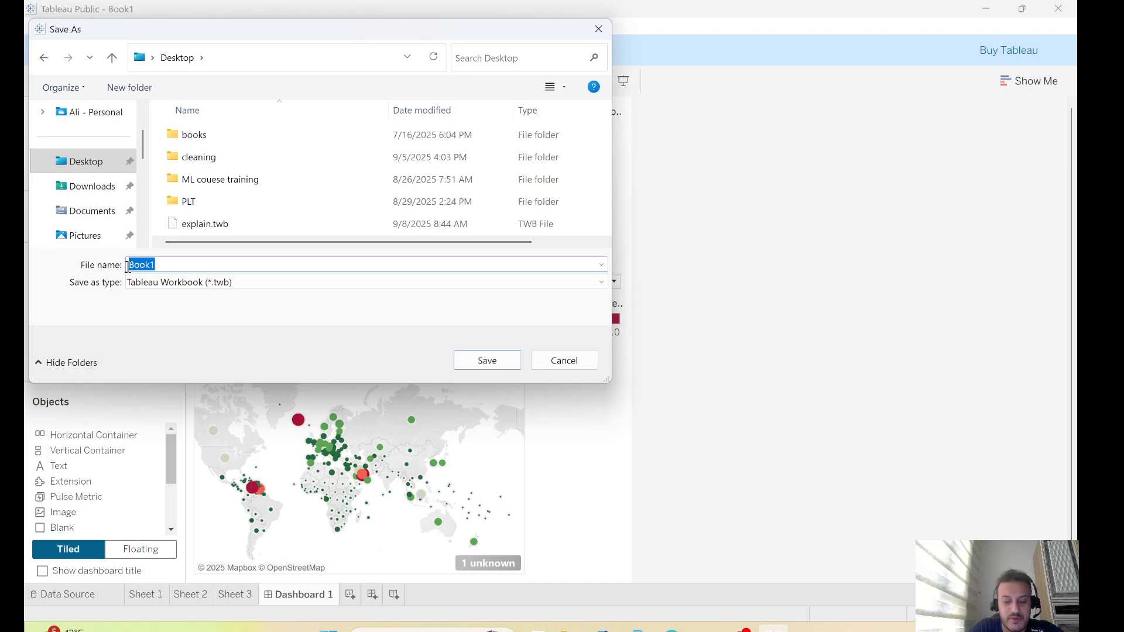
type("test")
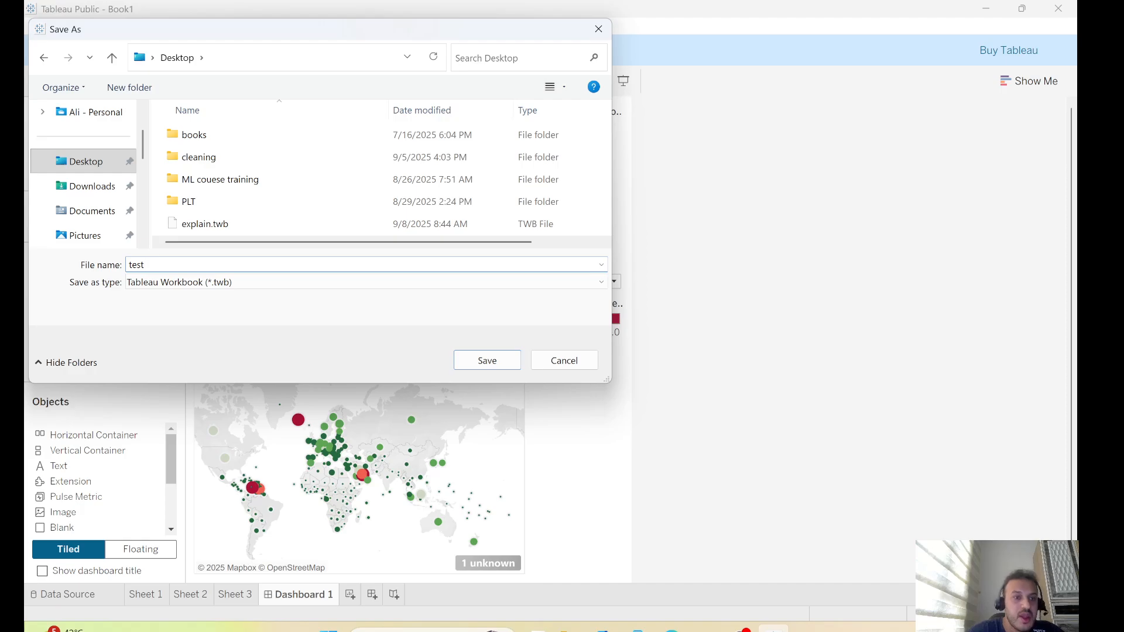
left_click(518, 360)
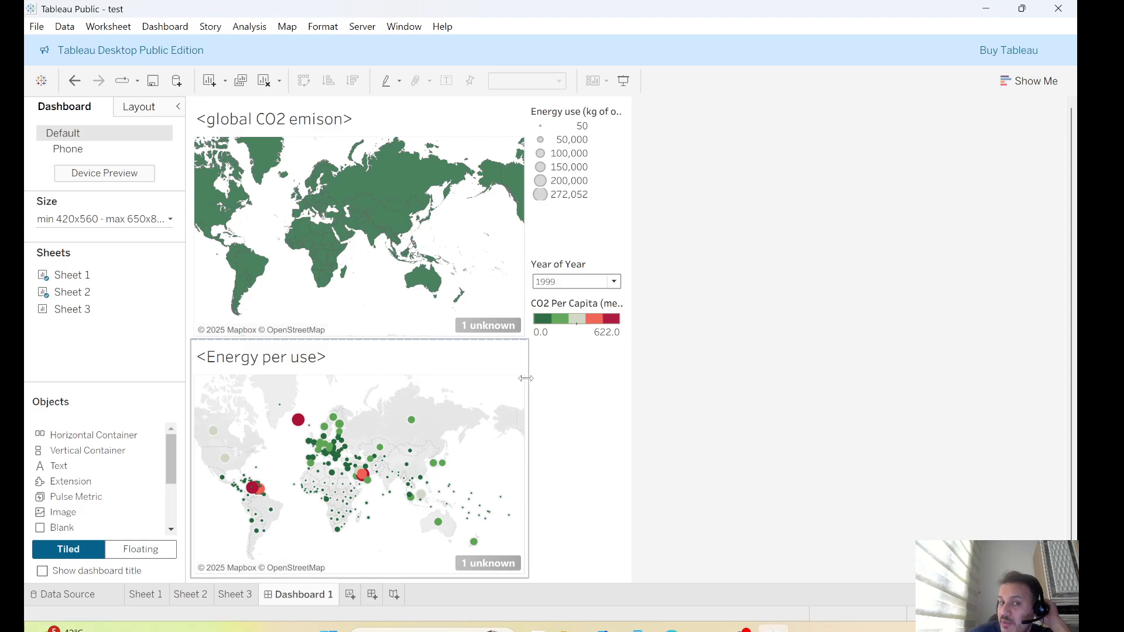
left_click(35, 28)
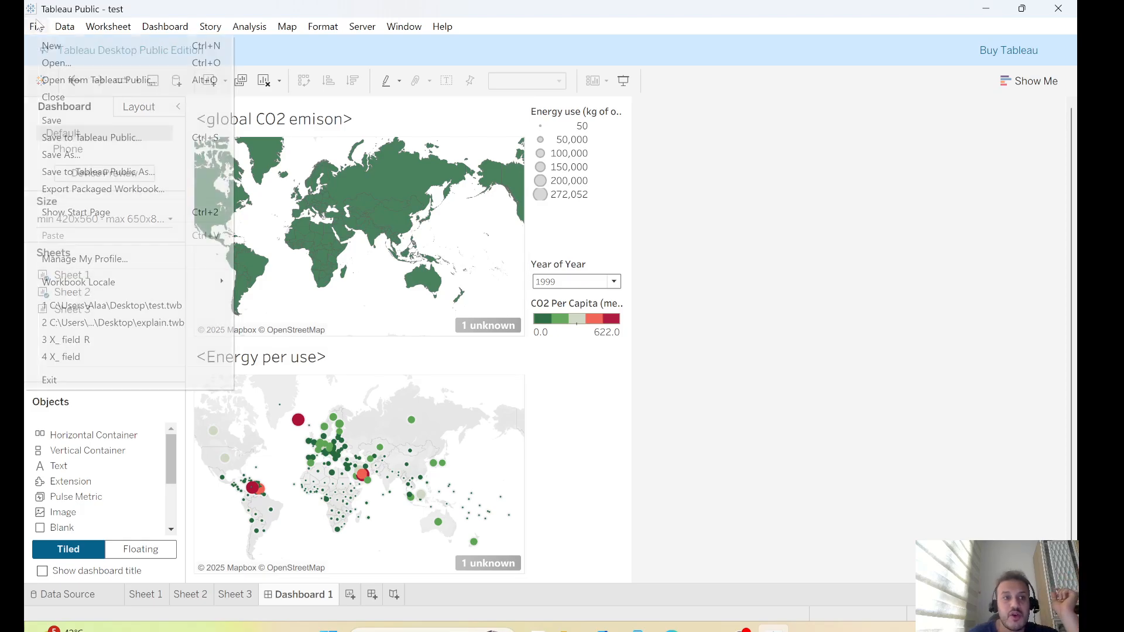
left_click(938, 286)
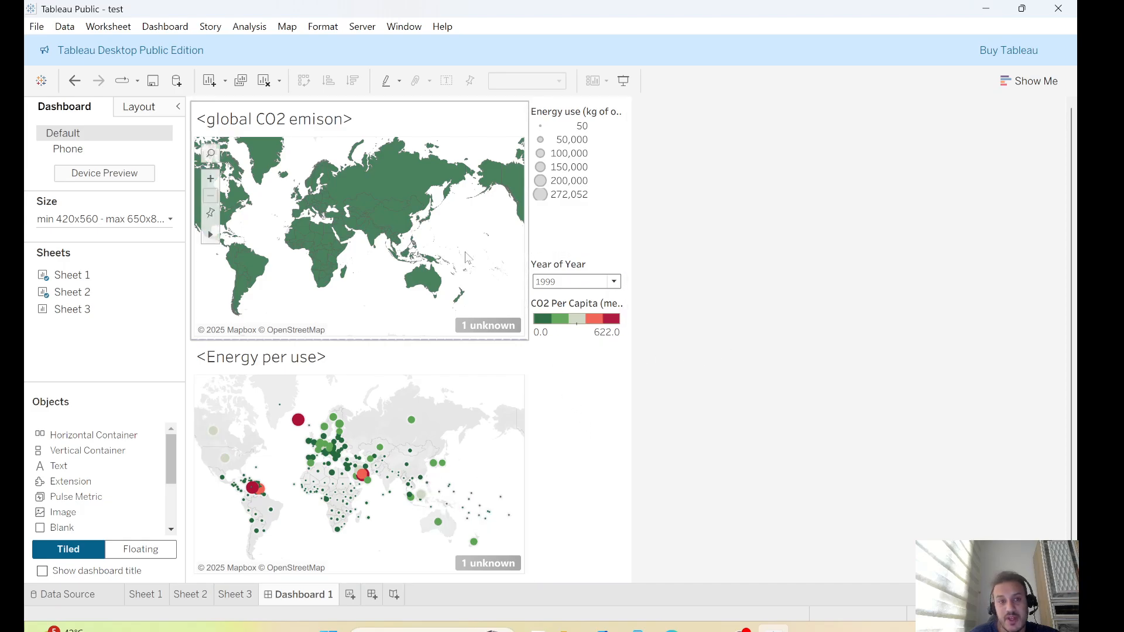
left_click(166, 28)
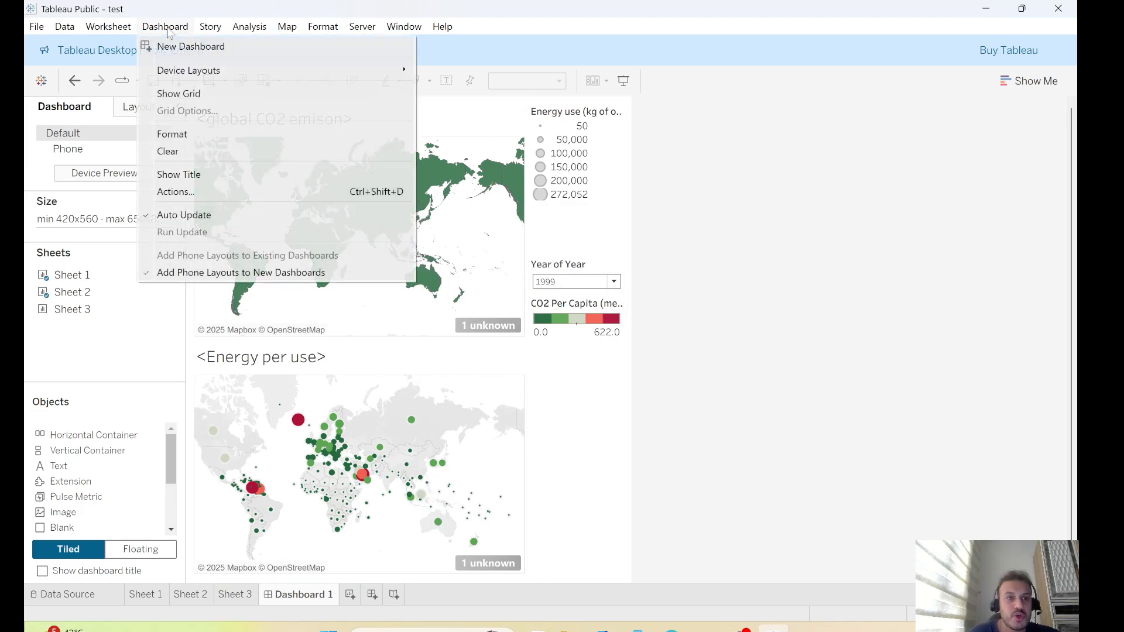
left_click(39, 29)
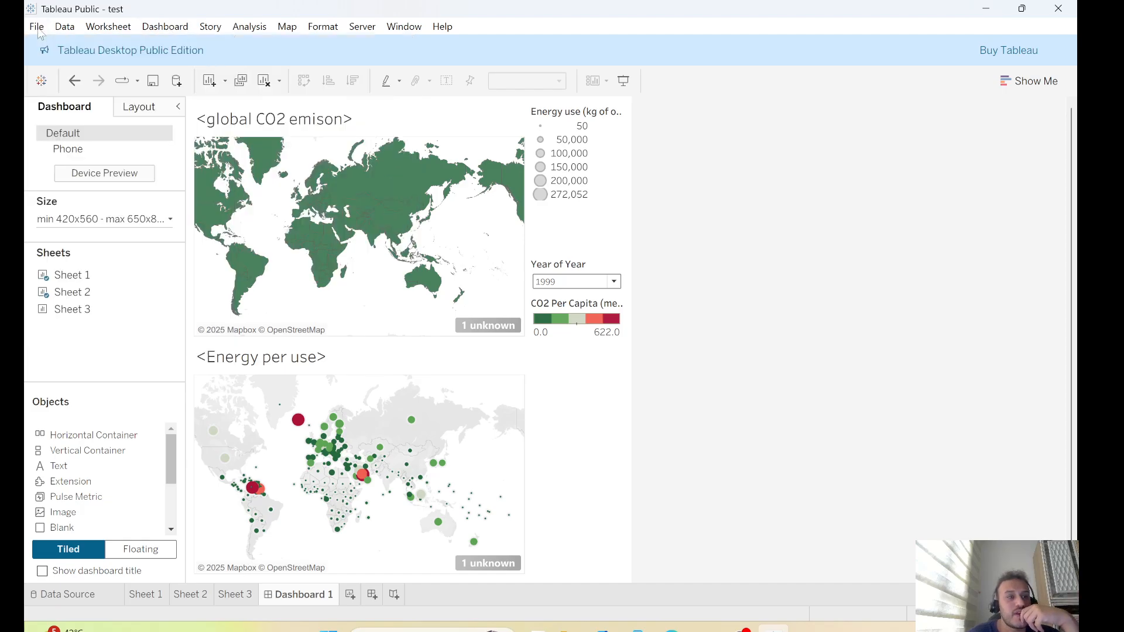
Try to save the workbook to Tableau Public, closing the sign-in window
left_click(38, 29)
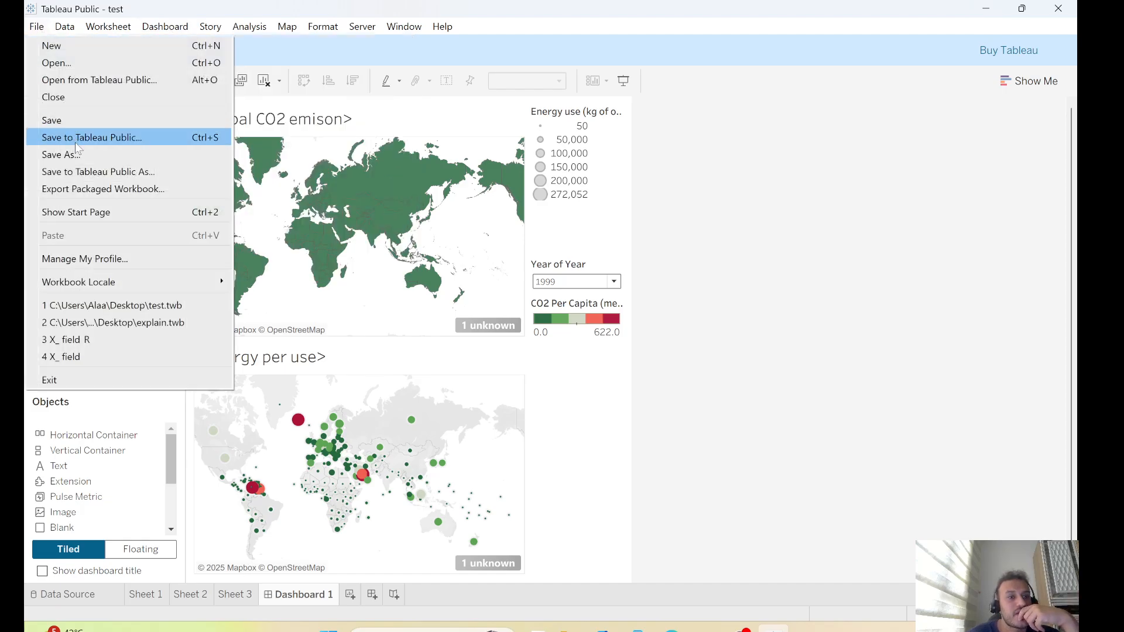
left_click(325, 191)
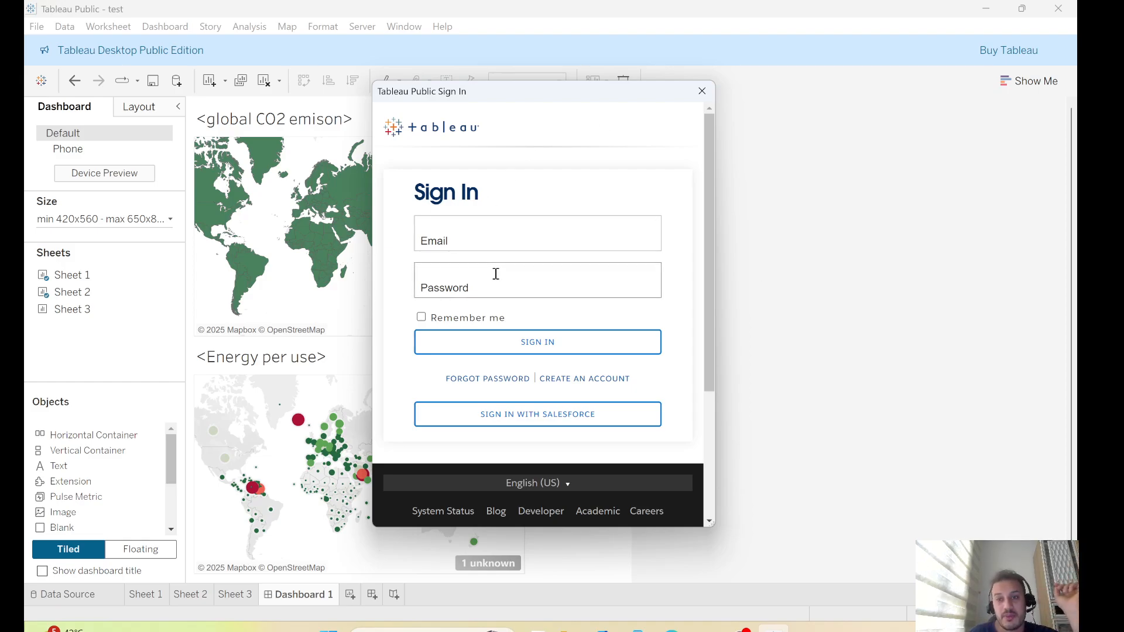
left_click(702, 90)
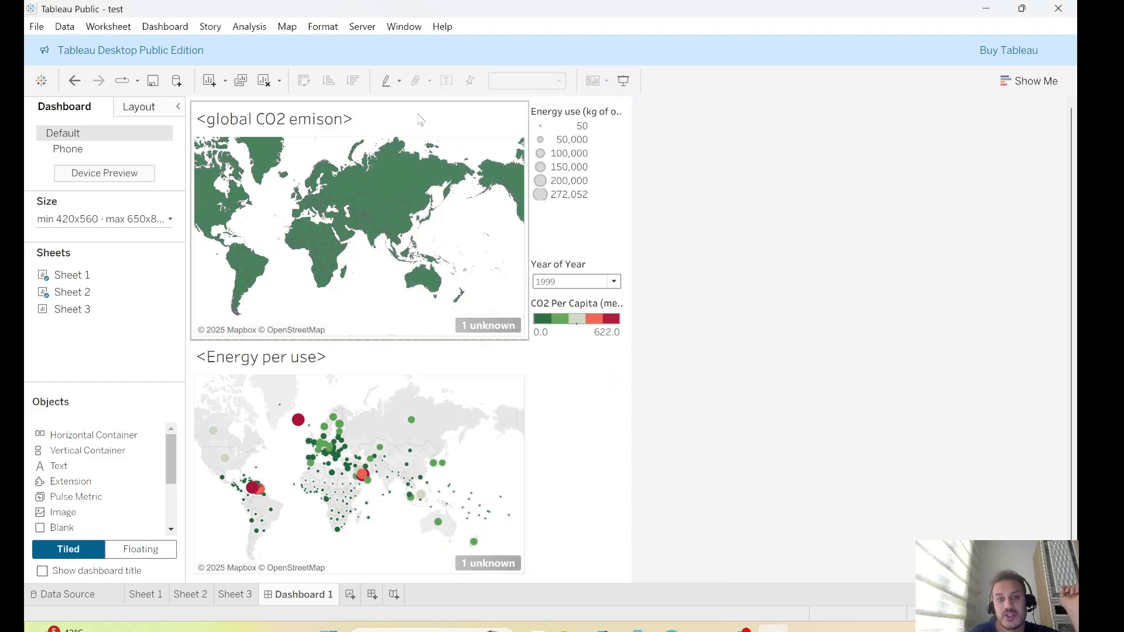
Look through Sheet 3, Sheet 2 and Sheet 1
left_click(234, 594)
left_click(193, 595)
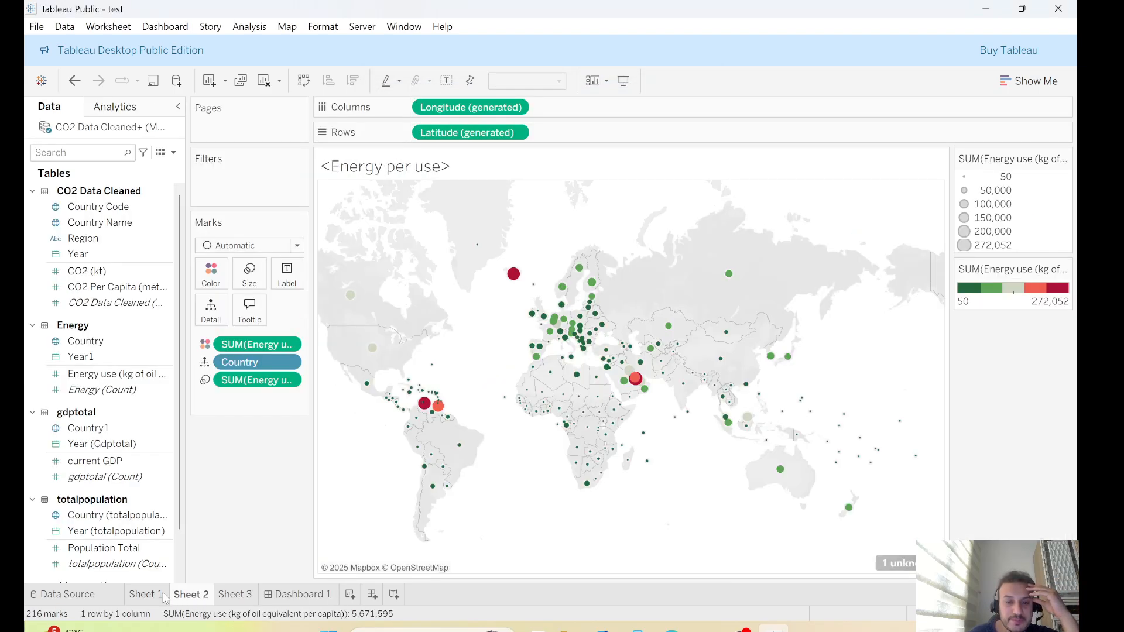
left_click(146, 594)
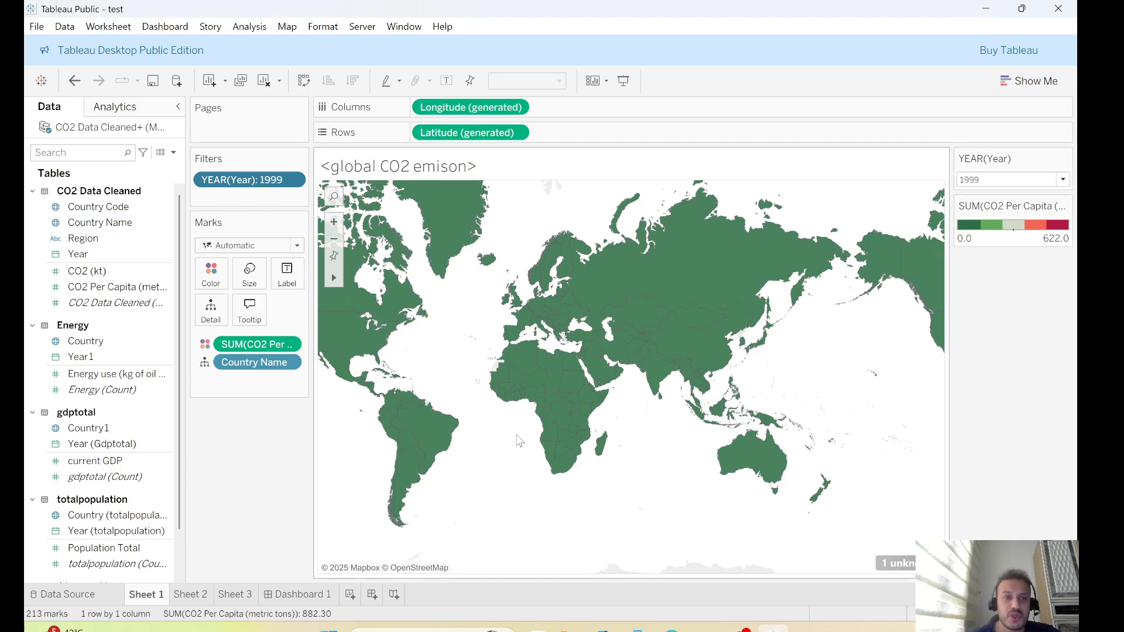
Start saving the workbook to Tableau Public to reach the sign-in form
left_click(36, 27)
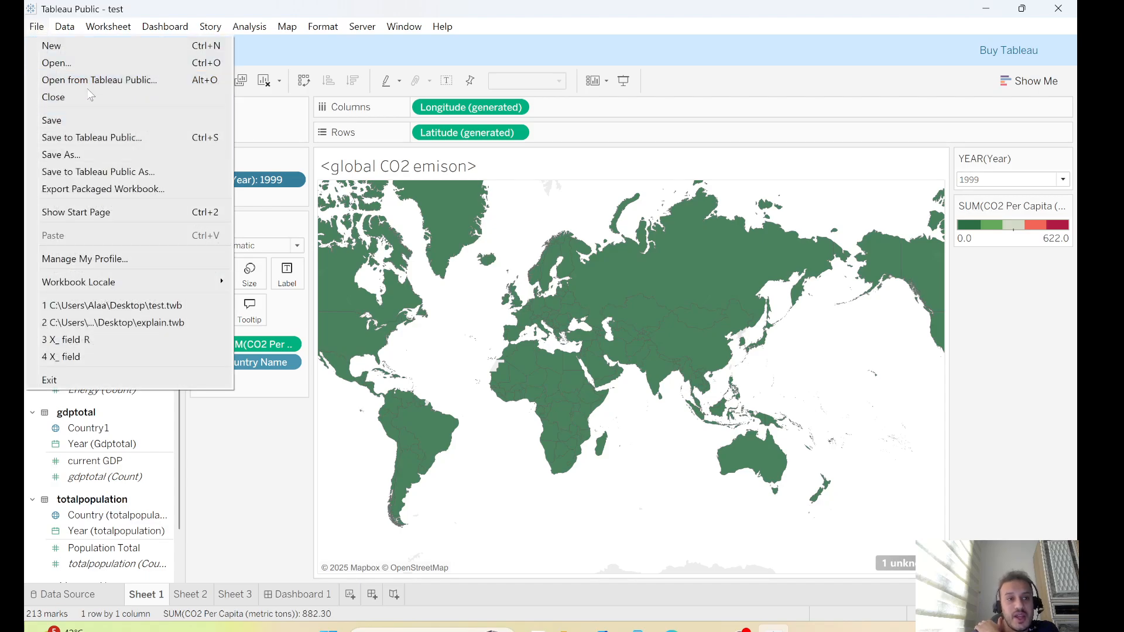
left_click(95, 139)
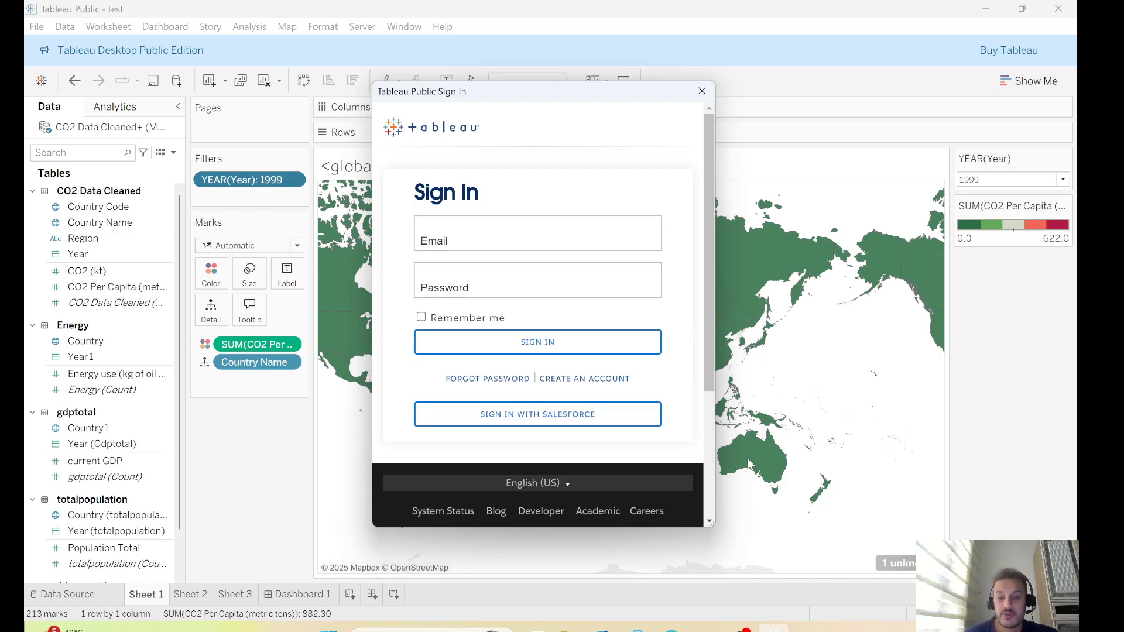
left_click(741, 630)
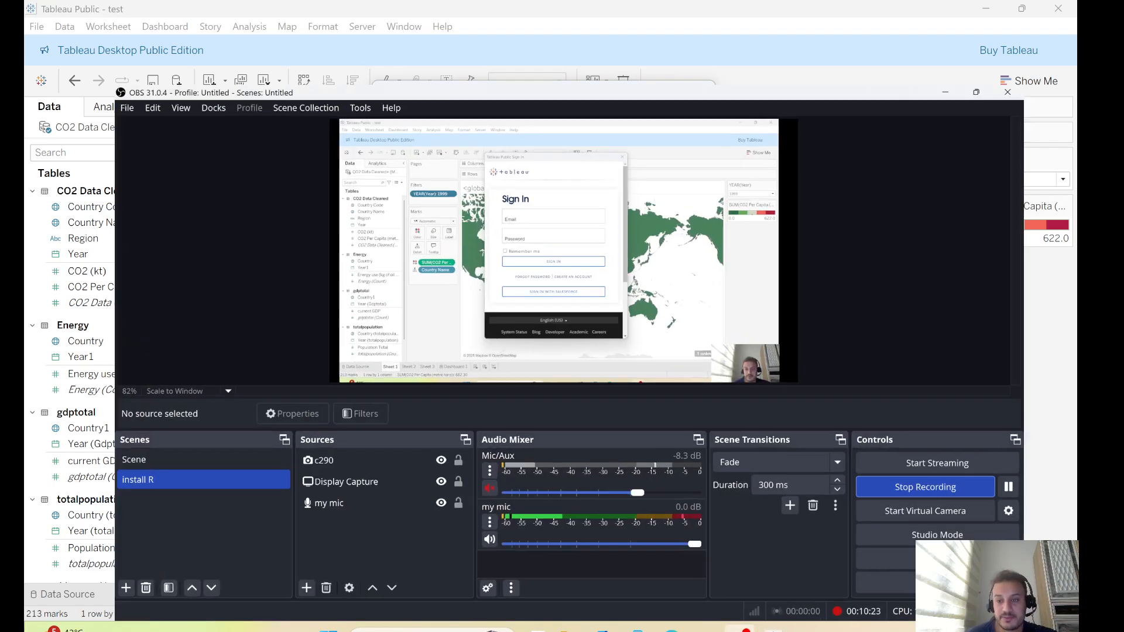